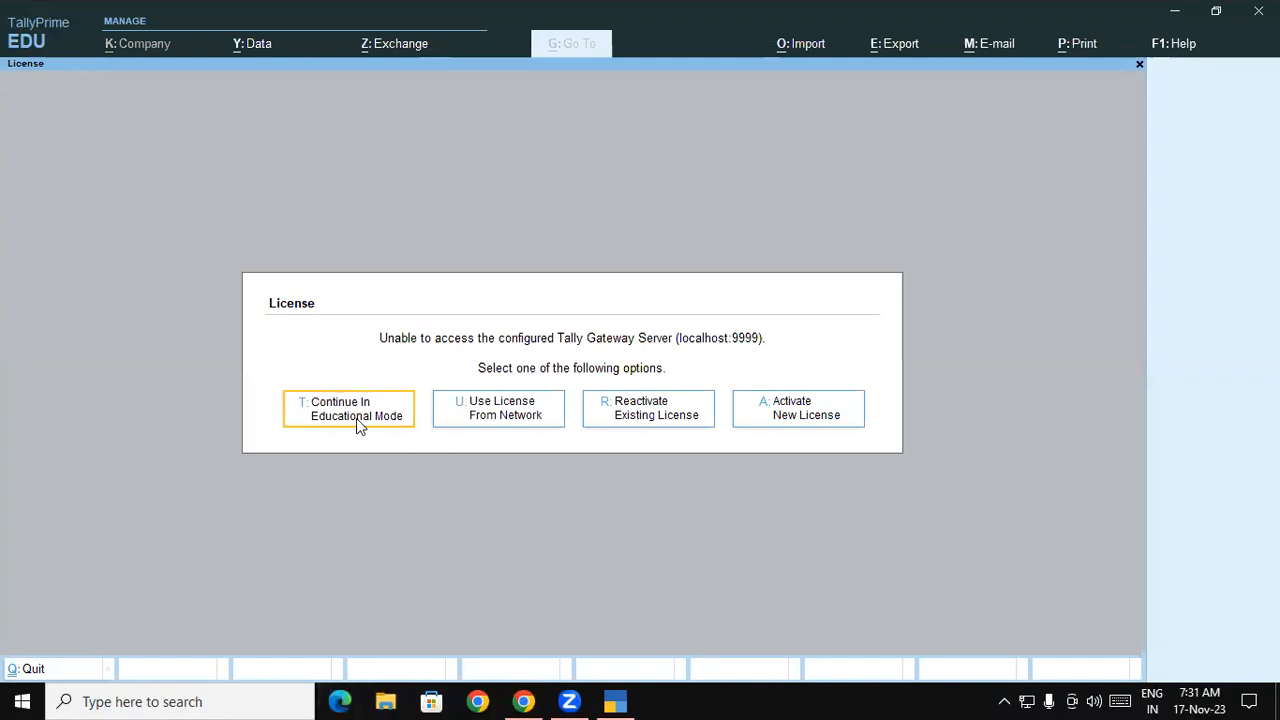
# - Continue TallyPrime in Educational Mode from the License dialog
pyautogui.click(356, 418)
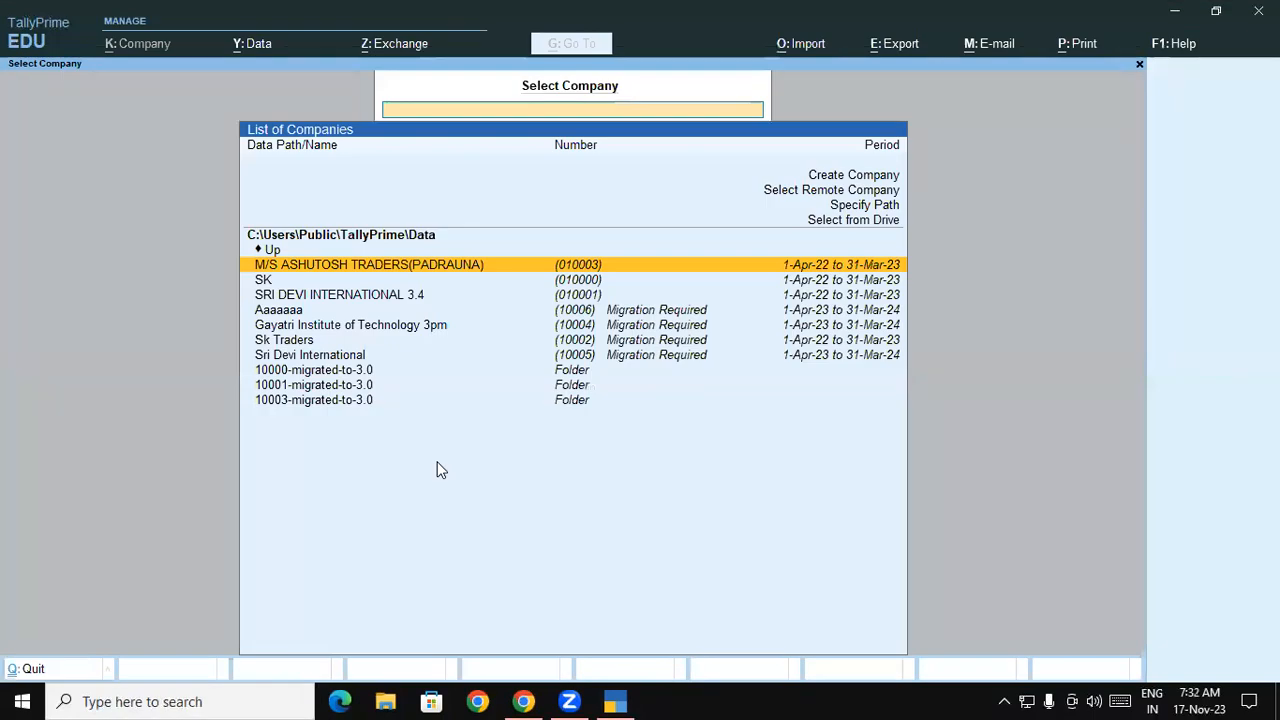
# - Switch the company data location to the D:\ drive
pyautogui.press('Up')
pyautogui.press('Up')
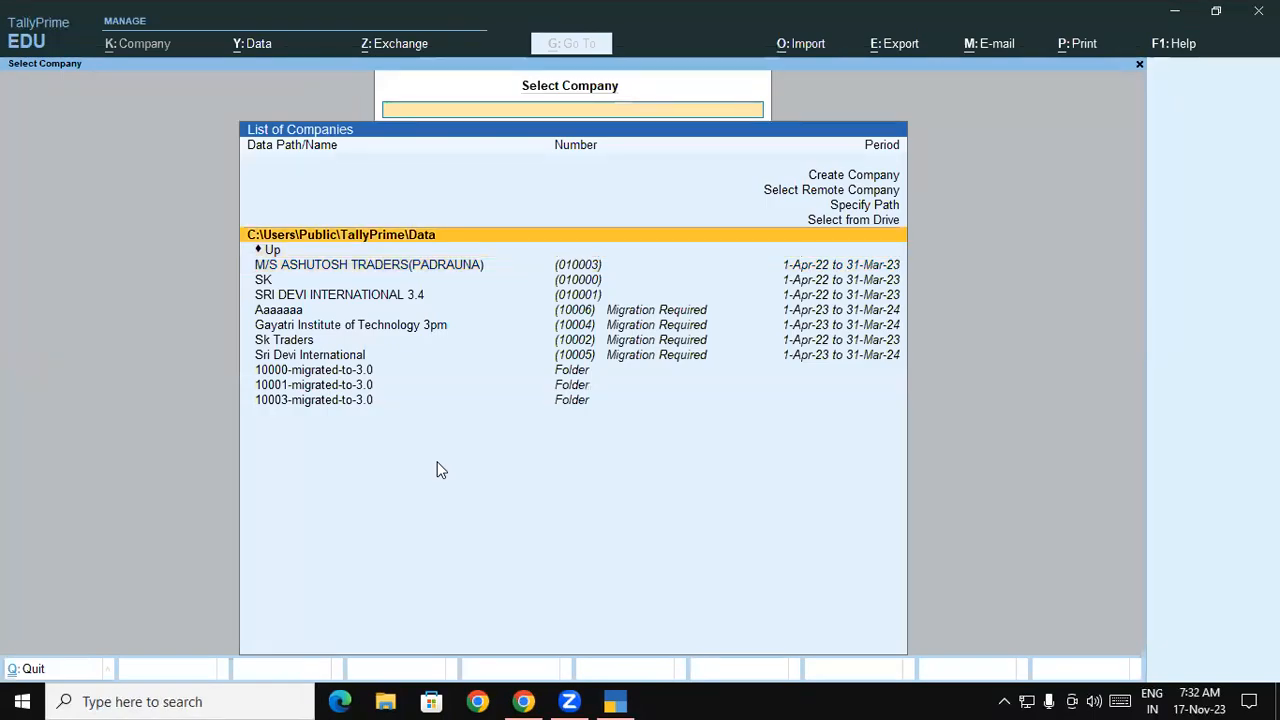
pyautogui.press('Up')
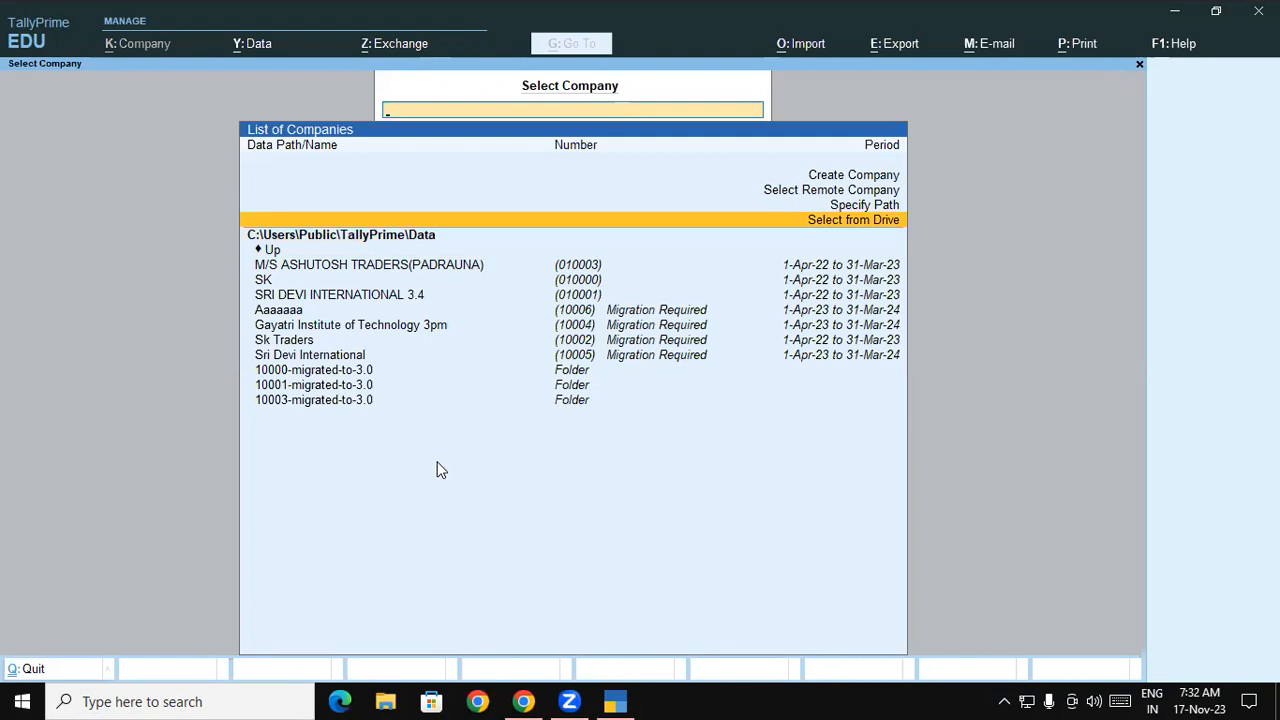
pyautogui.press('Return')
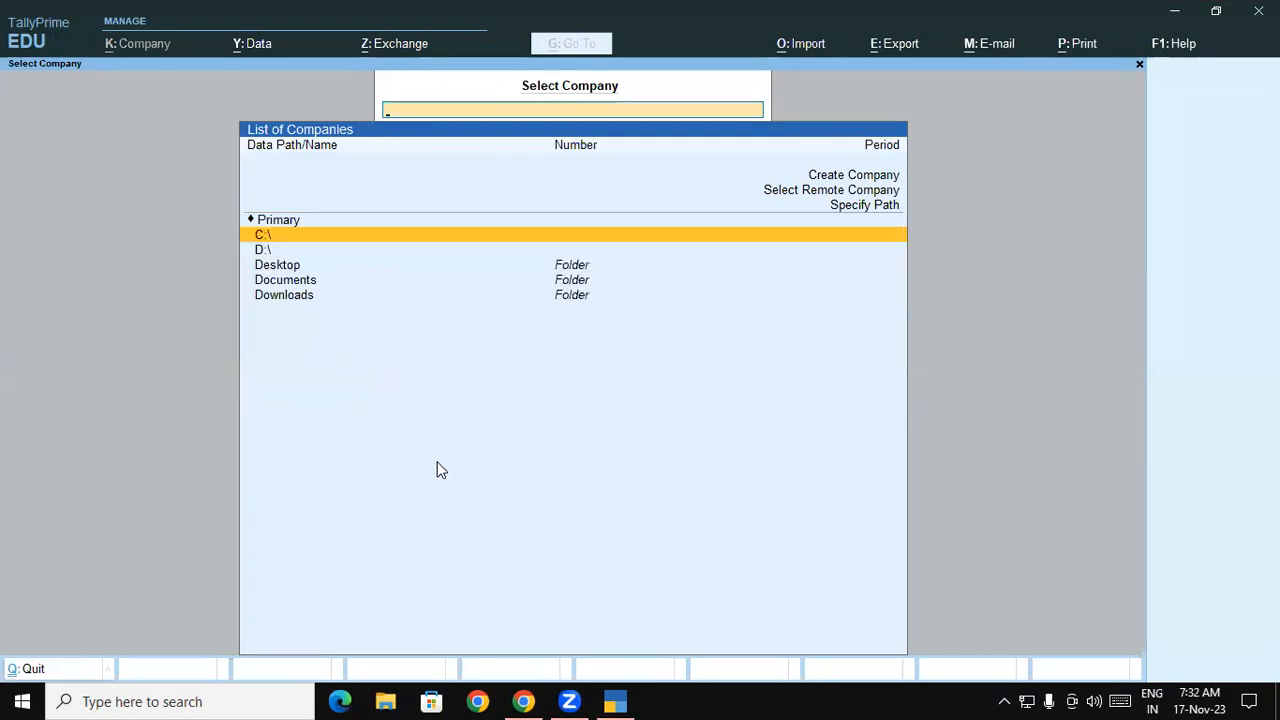
pyautogui.press('Down')
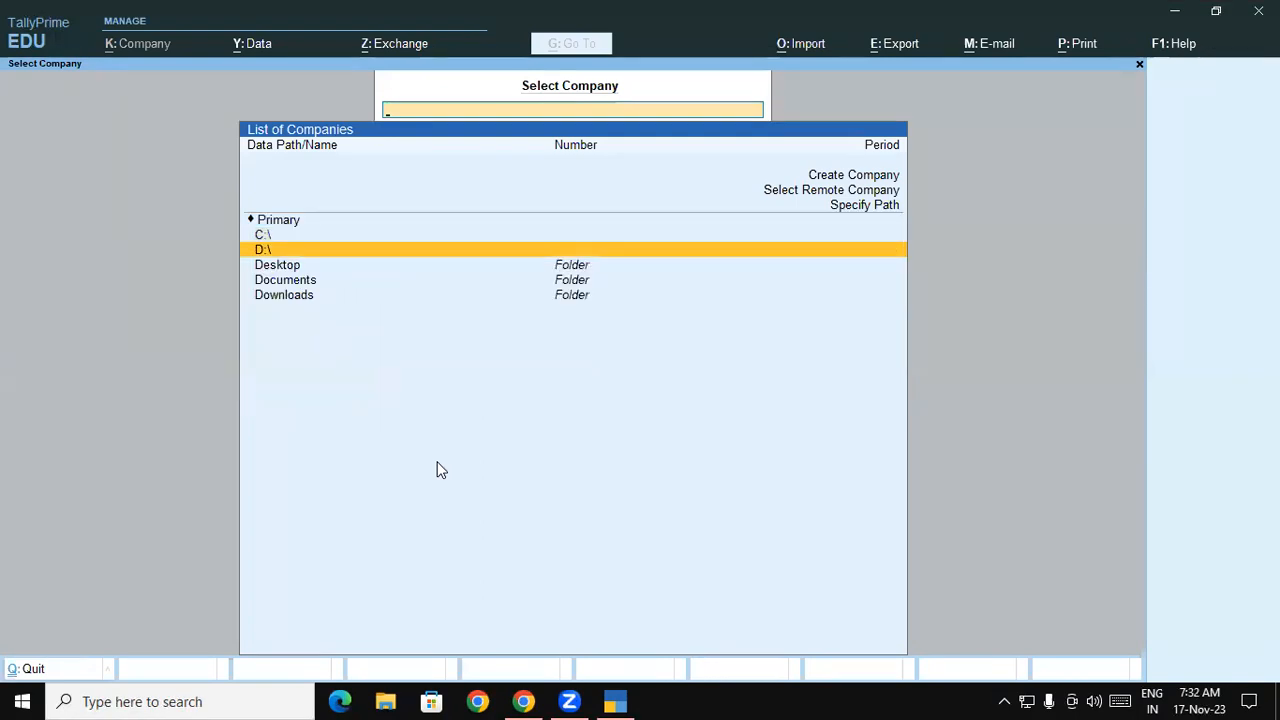
pyautogui.press('Return')
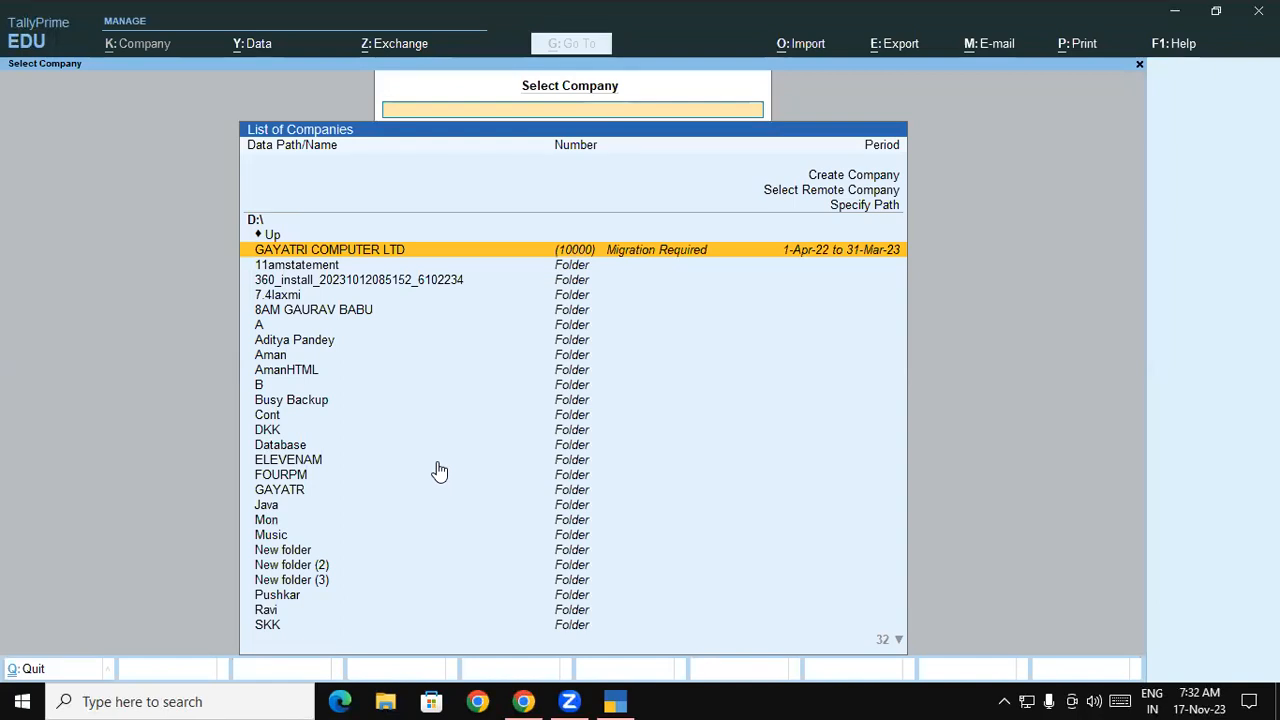
# - Find the 7.4laxmi folder on D:\ and open the Laxmi Builders company
pyautogui.press('Down')
pyautogui.press('Down')
pyautogui.press('Down')
pyautogui.press('Down')
pyautogui.press('Down')
pyautogui.press('Down')
pyautogui.press('Down')
pyautogui.press('Down')
pyautogui.press('Down')
pyautogui.press('Down')
pyautogui.press('Down')
pyautogui.press('Down')
pyautogui.press('Down')
pyautogui.press('Down')
pyautogui.press('Down')
pyautogui.press('Down')
pyautogui.press('Down')
pyautogui.press('Down')
pyautogui.press('Down')
pyautogui.press('Down')
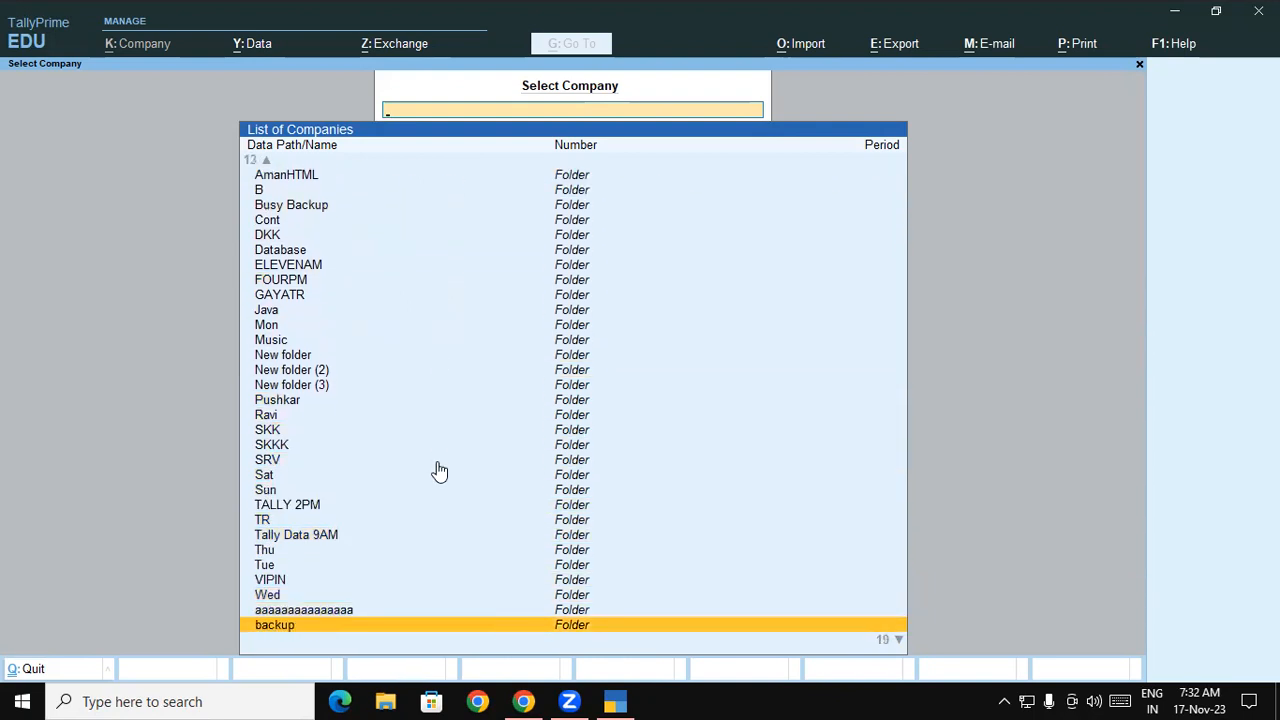
pyautogui.press('Up')
pyautogui.press('Up')
pyautogui.press('Up')
pyautogui.press('Up')
pyautogui.press('Up')
pyautogui.press('Down')
pyautogui.press('Down')
pyautogui.press('Down')
pyautogui.press('Down')
pyautogui.press('Down')
pyautogui.press('Down')
pyautogui.press('Down')
pyautogui.press('Down')
pyautogui.press('Down')
pyautogui.press('Down')
pyautogui.press('Down')
pyautogui.press('Down')
pyautogui.press('Down')
pyautogui.press('Down')
pyautogui.press('Down')
pyautogui.press('Down')
pyautogui.press('Down')
pyautogui.press('Down')
pyautogui.press('Down')
pyautogui.press('Down')
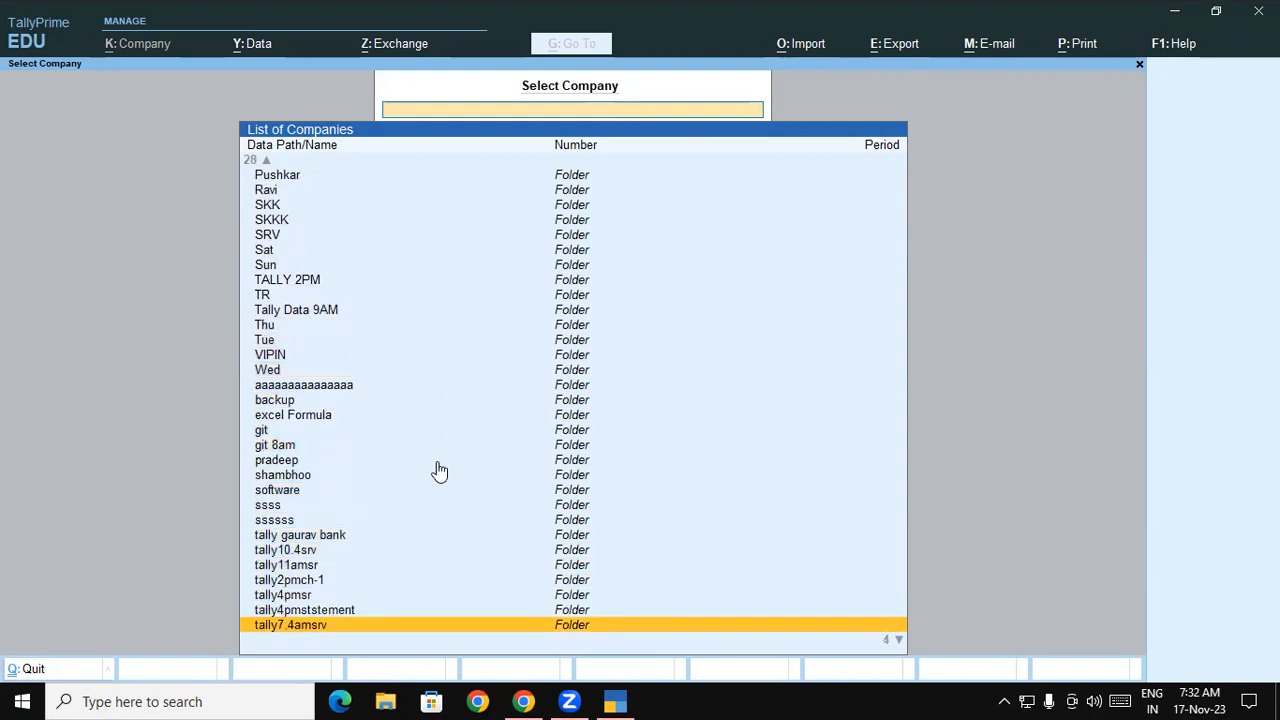
pyautogui.press('Up')
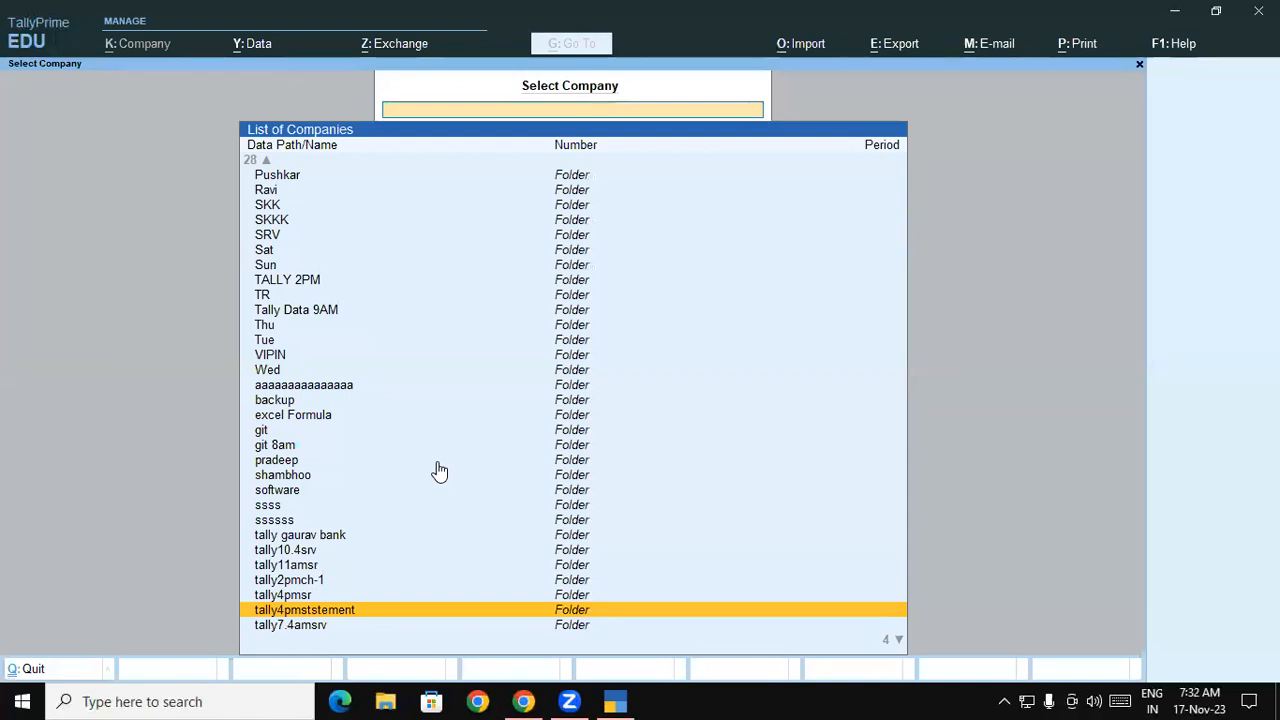
pyautogui.press('Up')
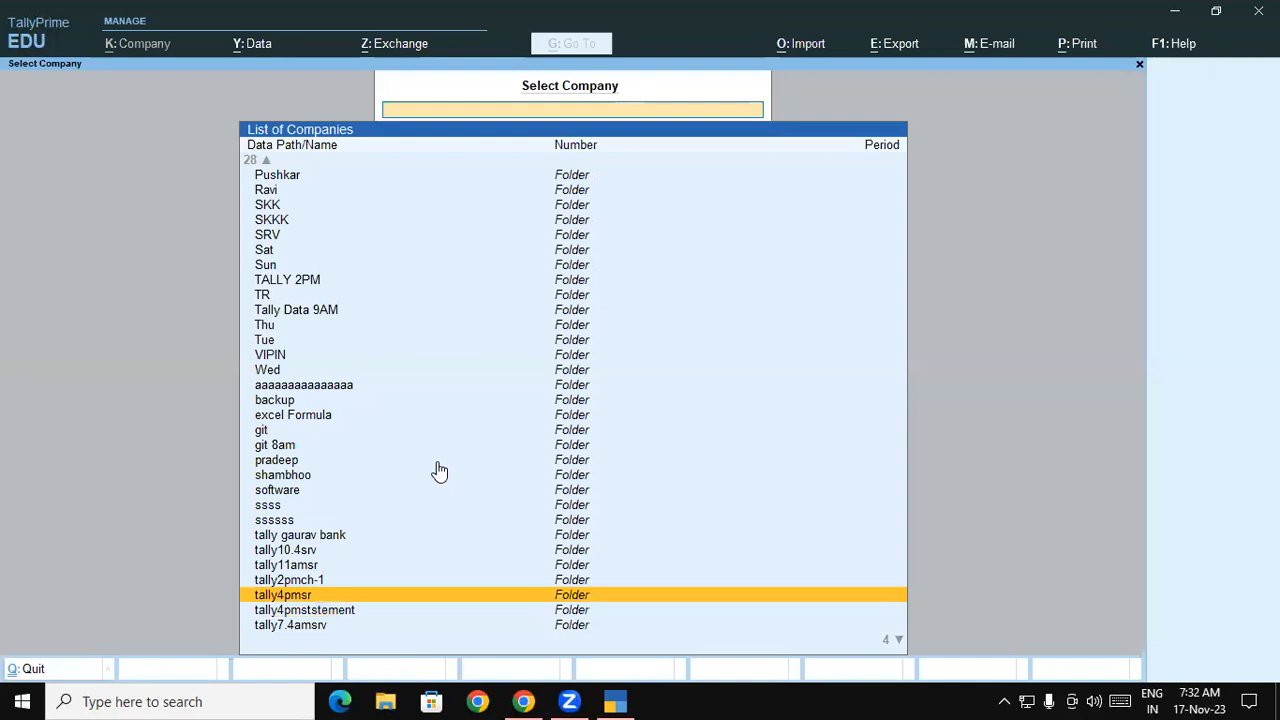
pyautogui.press('Up')
pyautogui.press('Down')
pyautogui.press('Down')
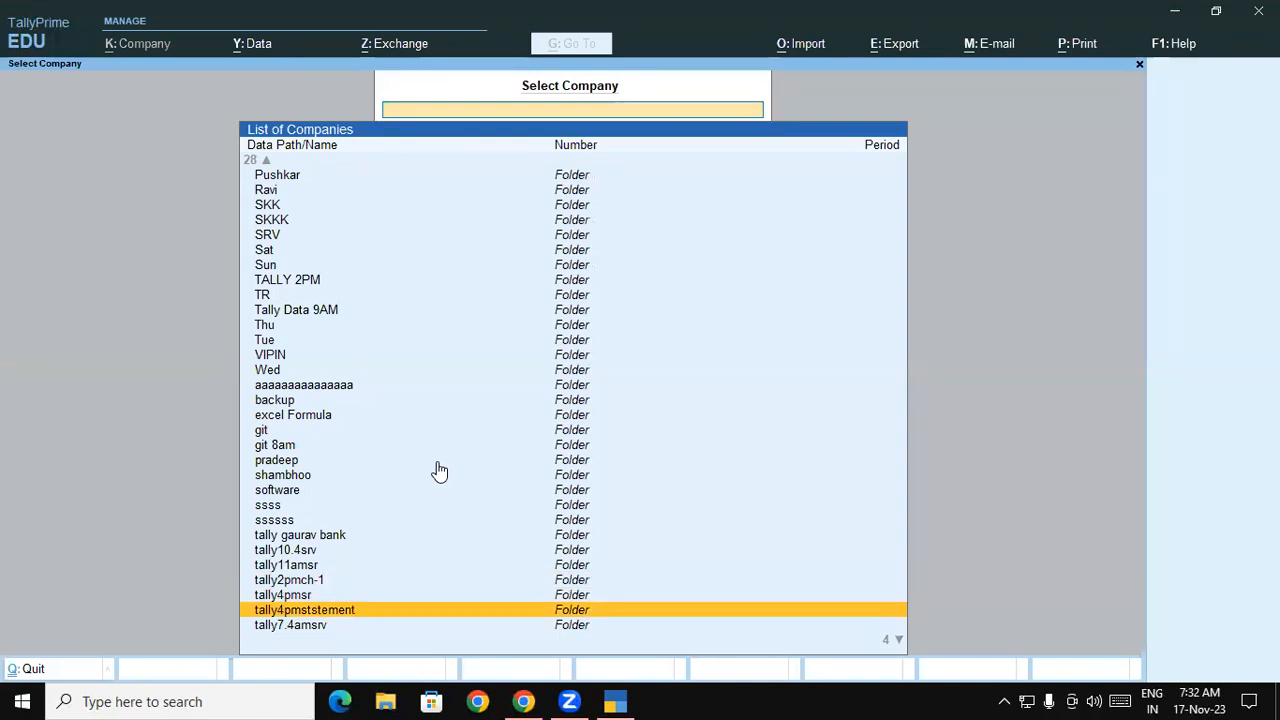
pyautogui.press('Down')
pyautogui.press('Down')
pyautogui.press('Down')
pyautogui.press('Down')
pyautogui.press('Down')
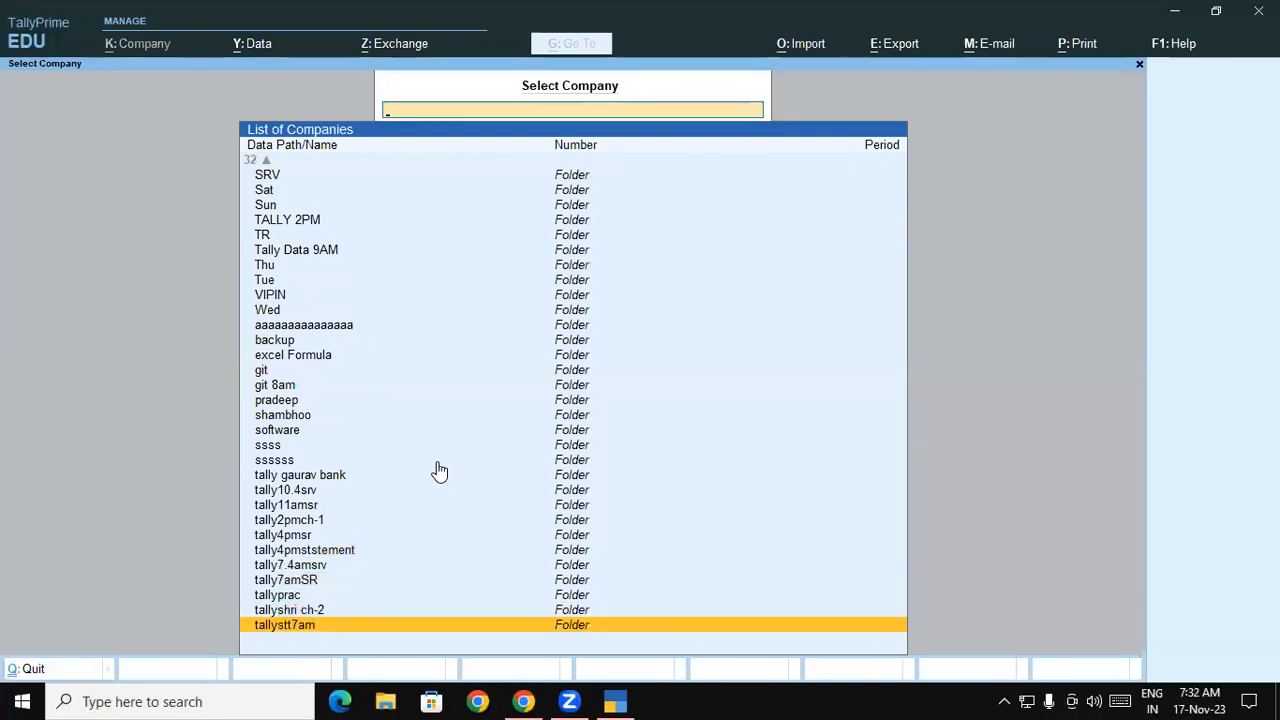
pyautogui.press('Up')
pyautogui.press('Up')
pyautogui.press('Up')
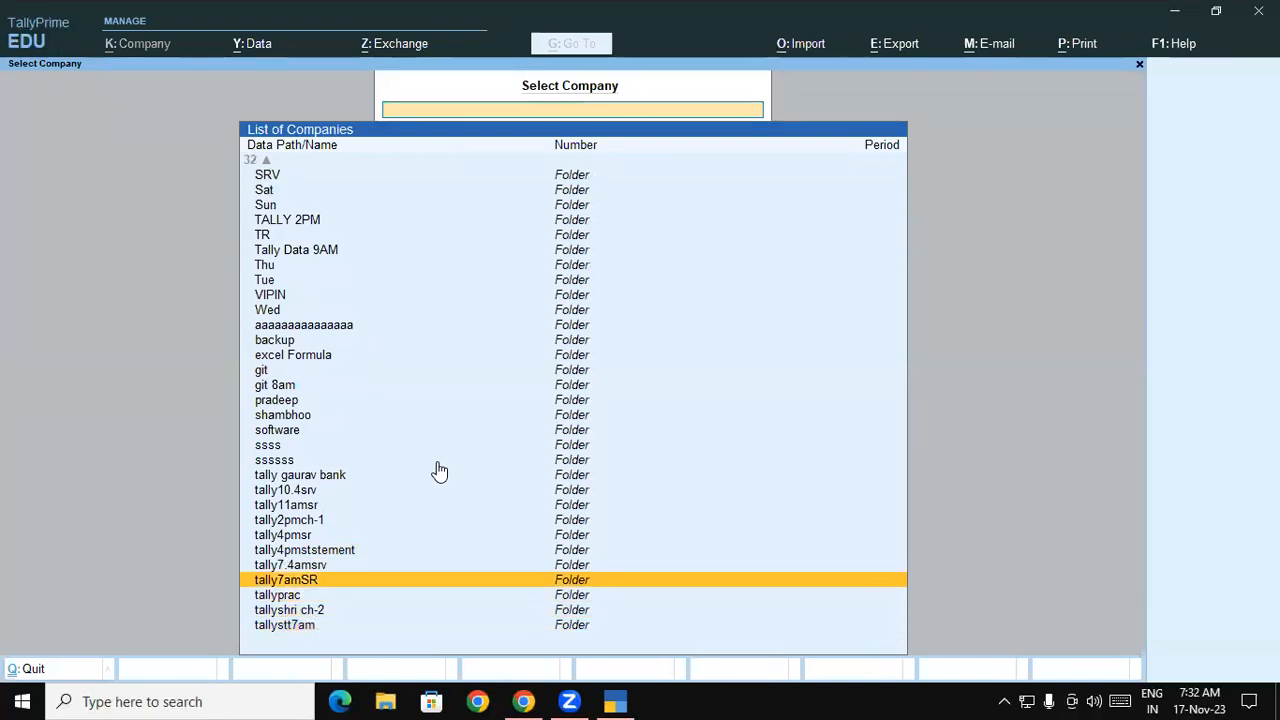
pyautogui.press('Up')
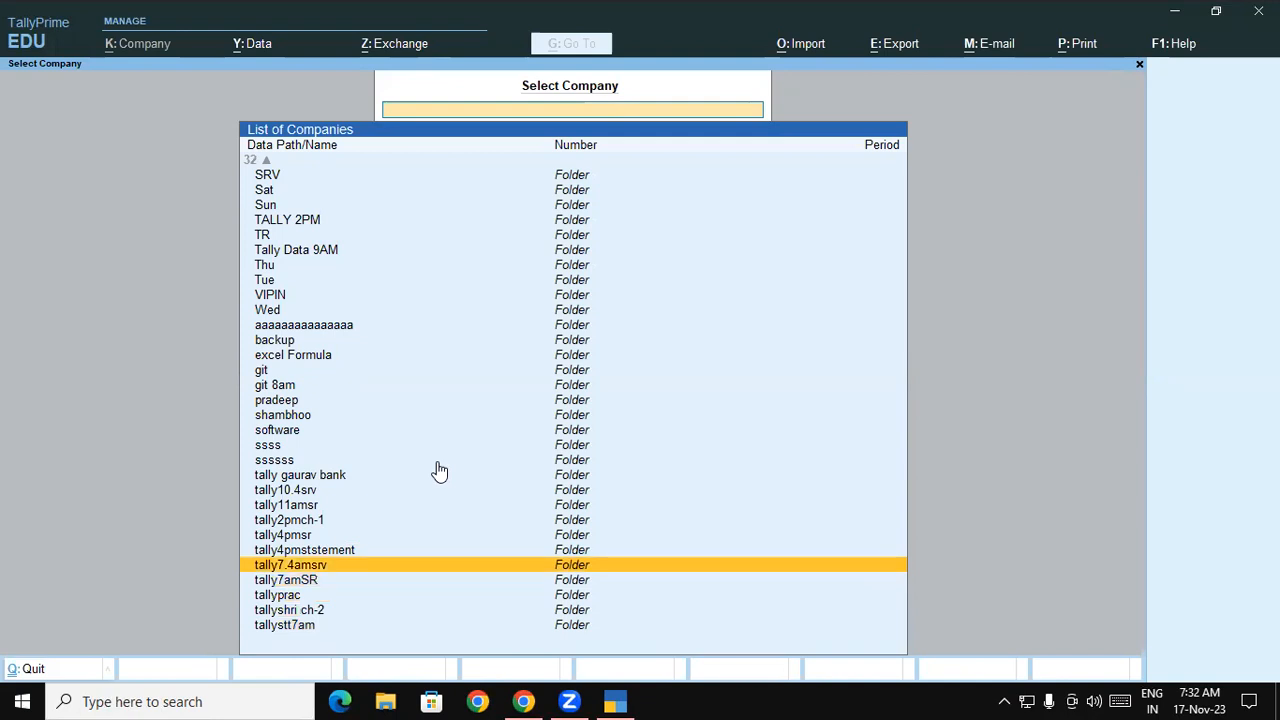
pyautogui.press('Down')
pyautogui.press('Down')
pyautogui.press('Down')
pyautogui.press('Down')
pyautogui.press('Up')
pyautogui.press('Up')
pyautogui.press('Up')
pyautogui.press('Up')
pyautogui.press('Up')
pyautogui.press('Up')
pyautogui.press('Up')
pyautogui.press('Up')
pyautogui.press('Up')
pyautogui.press('Up')
pyautogui.press('Up')
pyautogui.press('Up')
pyautogui.press('Up')
pyautogui.press('Up')
pyautogui.press('Up')
pyautogui.press('Up')
pyautogui.press('Up')
pyautogui.press('Up')
pyautogui.press('Up')
pyautogui.press('Up')
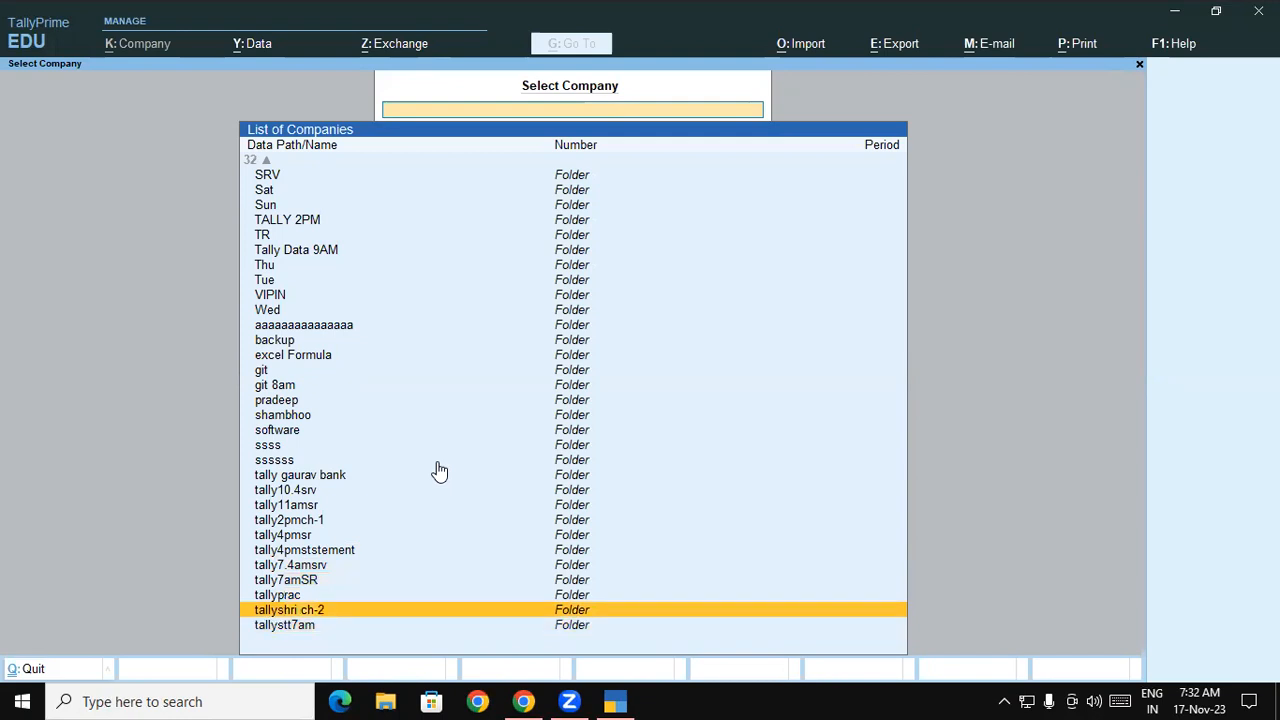
pyautogui.press('Up')
pyautogui.press('Up')
pyautogui.press('Up')
pyautogui.press('Up')
pyautogui.press('Up')
pyautogui.press('Up')
pyautogui.press('Up')
pyautogui.press('Up')
pyautogui.press('Up')
pyautogui.press('Up')
pyautogui.press('Up')
pyautogui.press('Up')
pyautogui.press('Up')
pyautogui.press('Up')
pyautogui.press('Up')
pyautogui.press('Up')
pyautogui.press('Up')
pyautogui.press('Up')
pyautogui.press('Up')
pyautogui.press('Up')
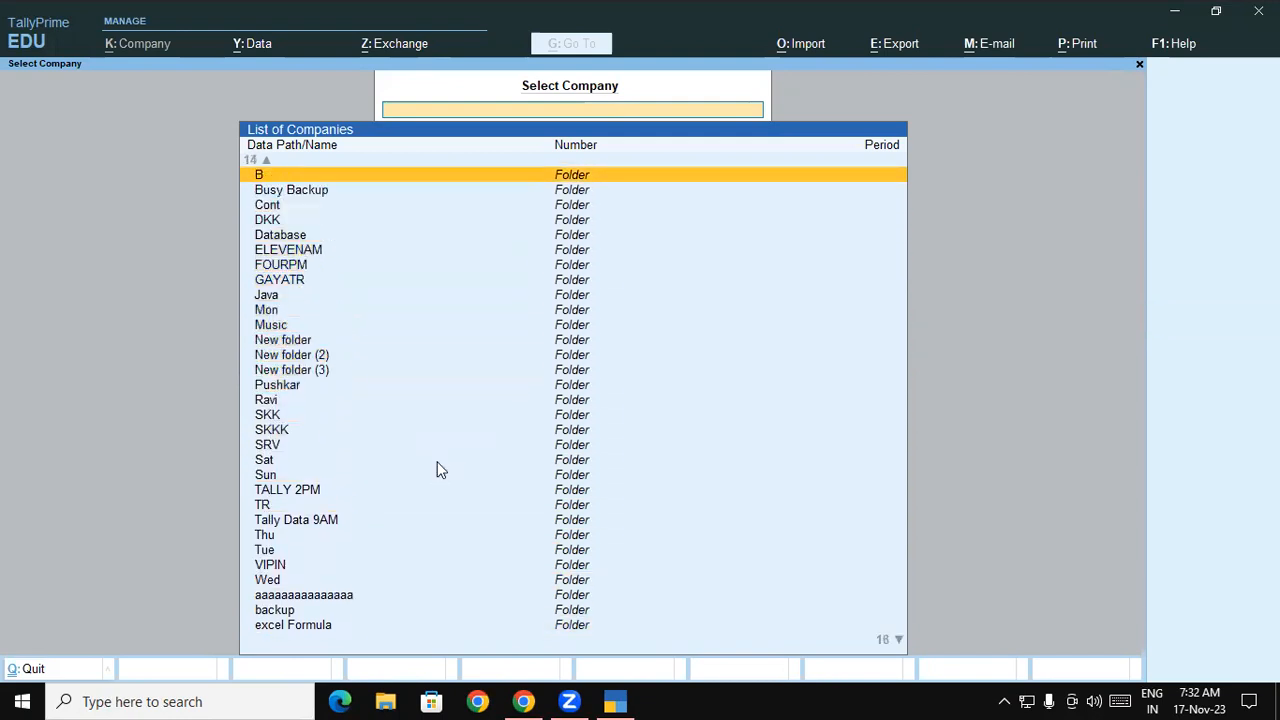
pyautogui.press('Down')
pyautogui.press('Down')
pyautogui.press('Down')
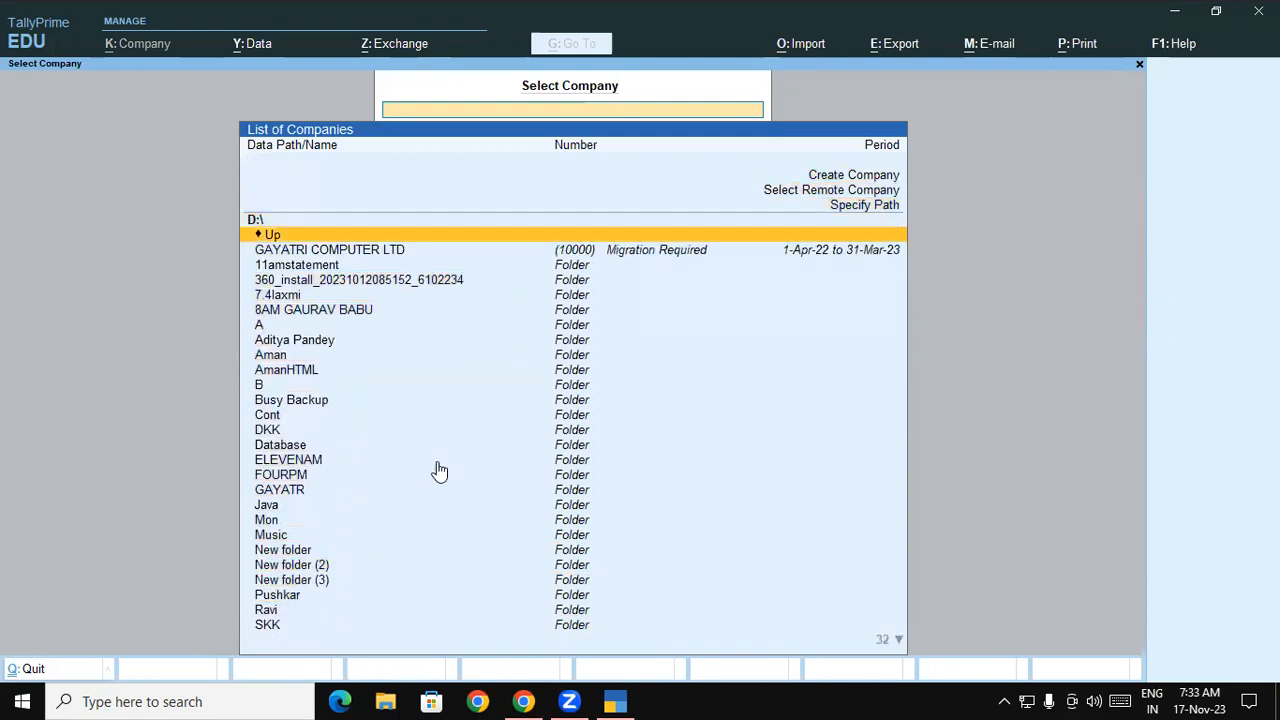
pyautogui.press('Down')
pyautogui.press('Down')
pyautogui.press('Down')
pyautogui.press('Down')
pyautogui.press('Down')
pyautogui.press('Down')
pyautogui.press('Down')
pyautogui.press('Down')
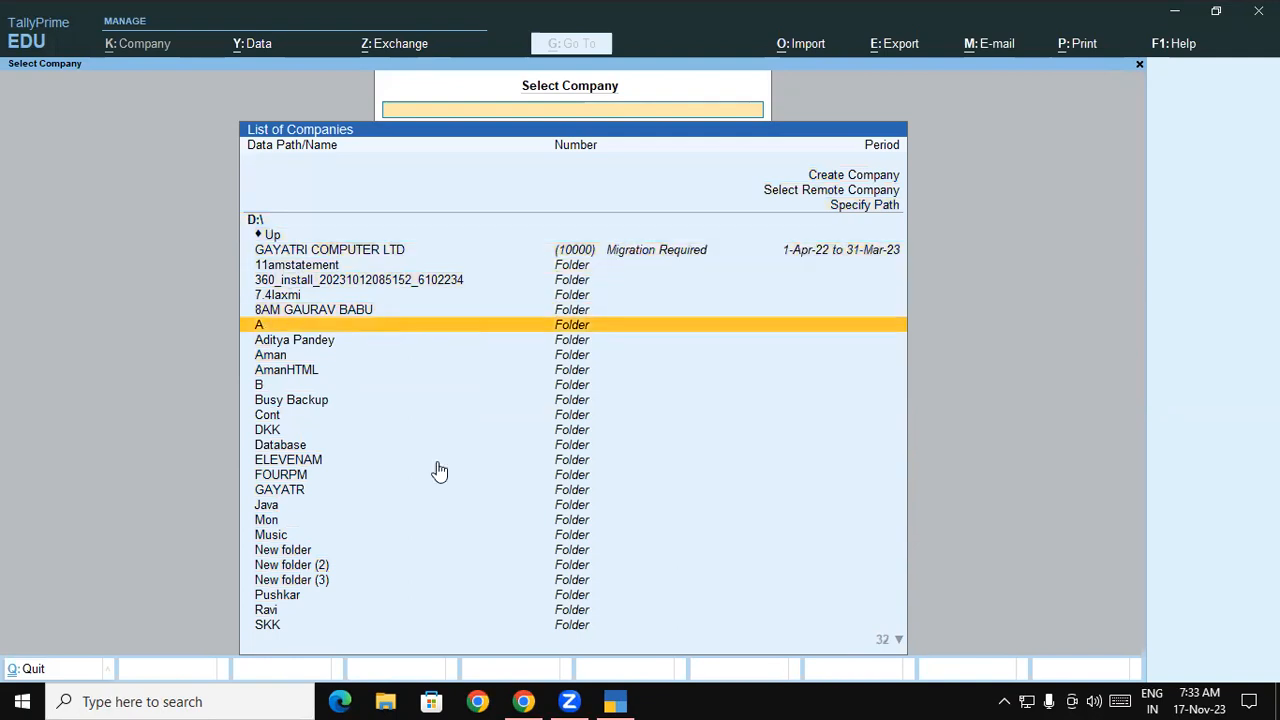
pyautogui.press('Up')
pyautogui.press('Up')
pyautogui.press('Up')
pyautogui.press('Up')
pyautogui.press('Return')
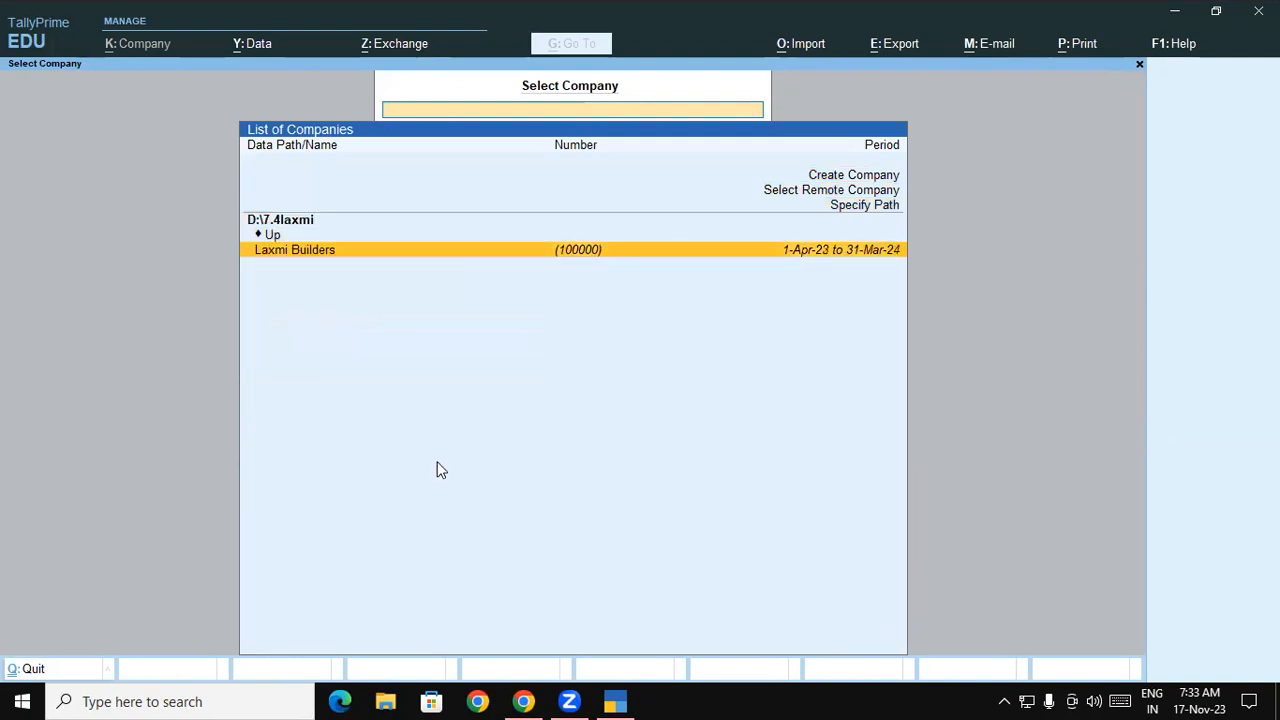
pyautogui.press('Return')
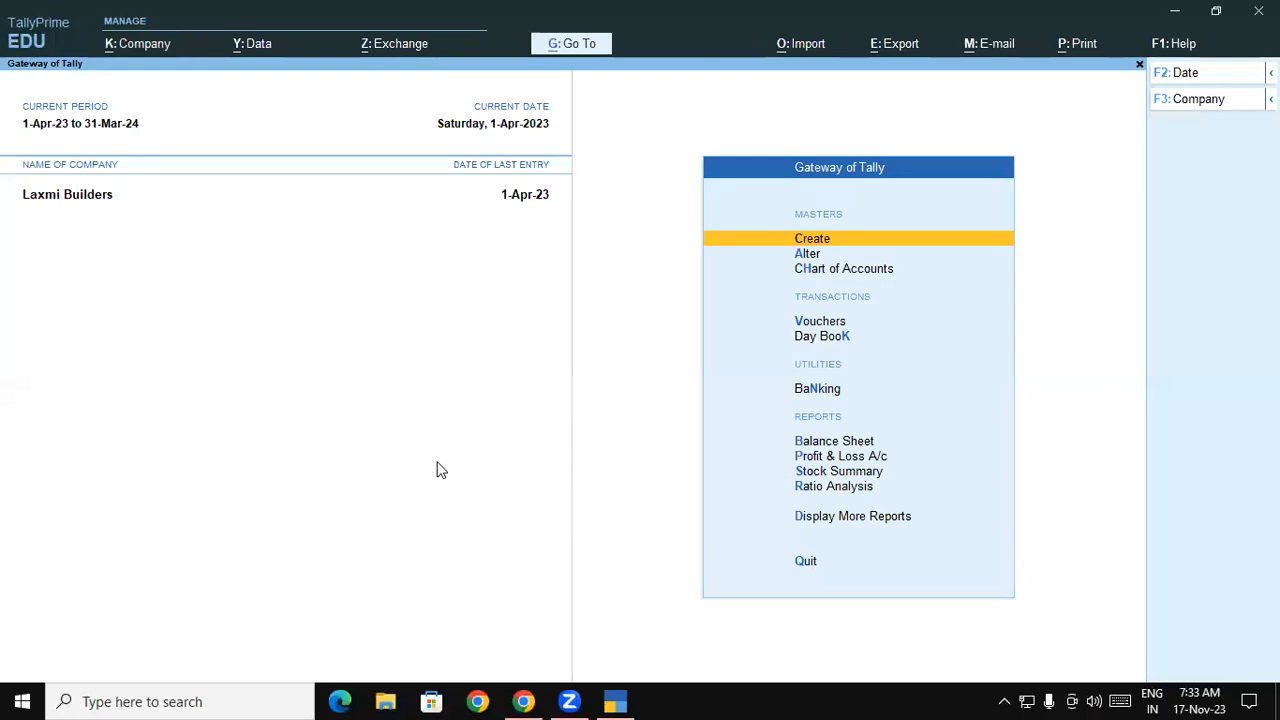
# - View the 1-Apr-23 Day Book (two Contra, one Payment entry), then return to Gateway of Tally
pyautogui.press('k')
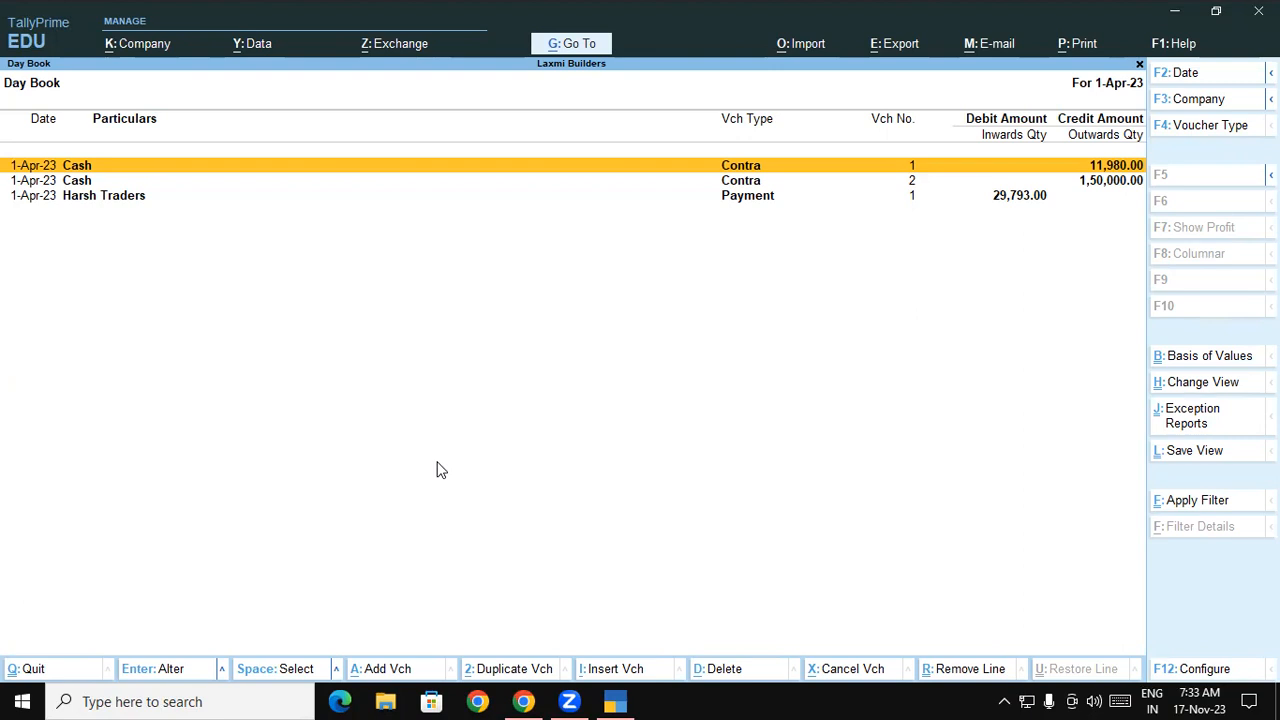
pyautogui.press('Escape')
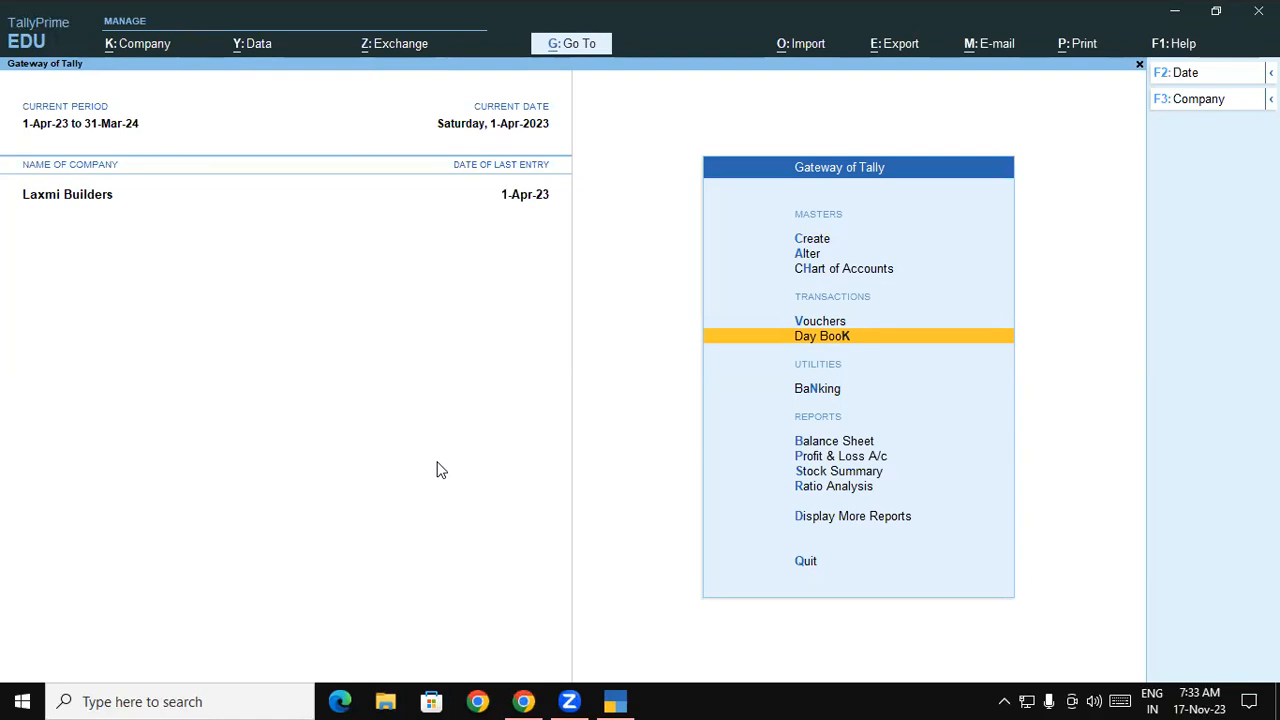
# - Start a payment voucher debiting Harsh Traders on account, correcting the amount to 18,610
pyautogui.press('v')
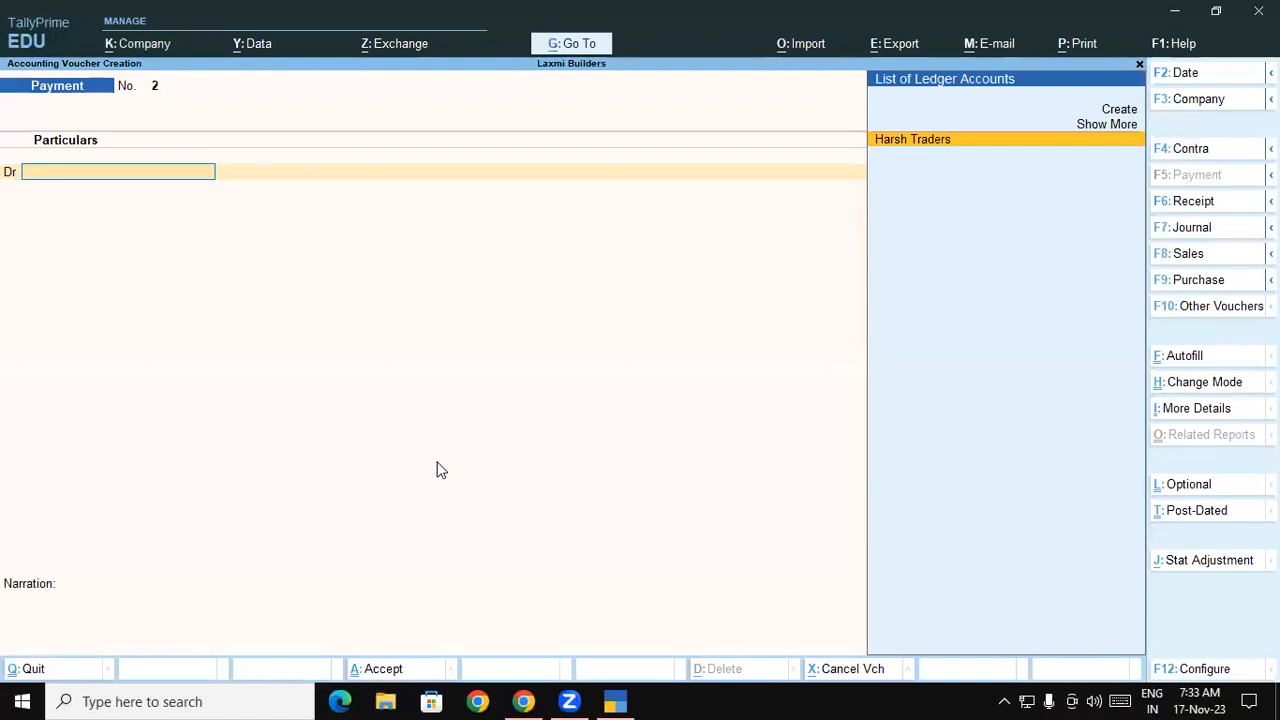
pyautogui.write('h')
pyautogui.press('Return')
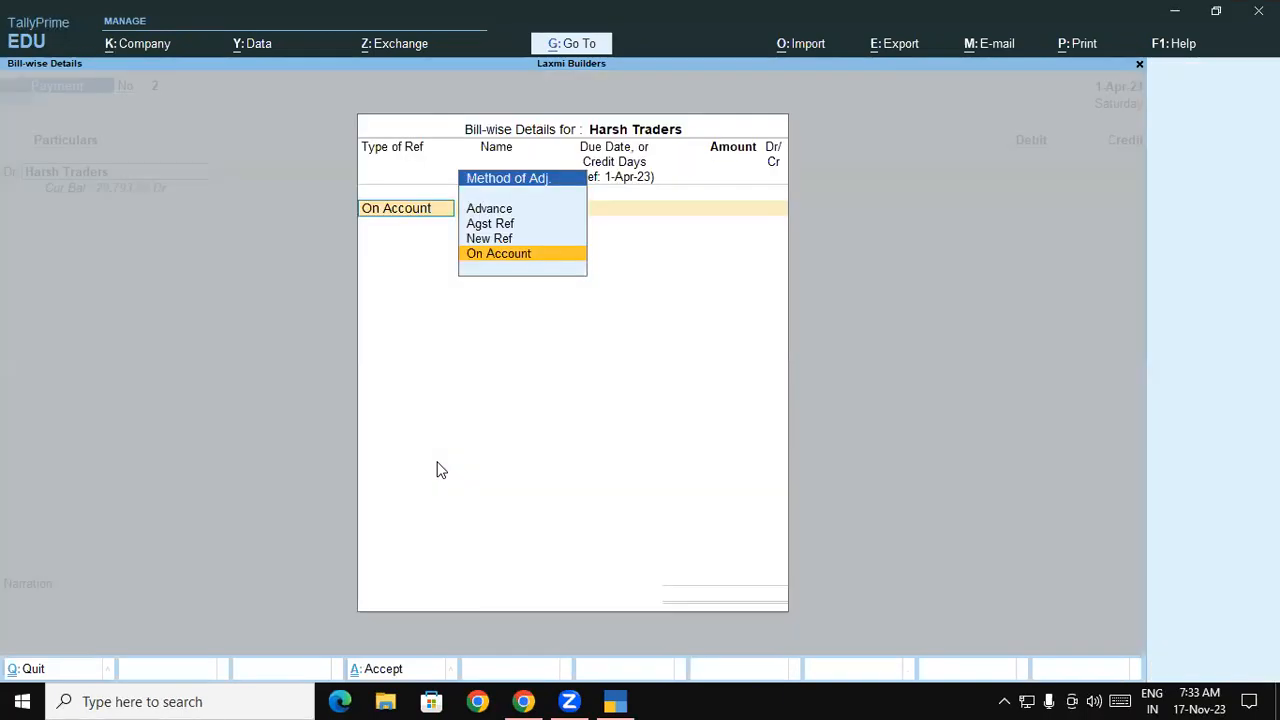
pyautogui.press('Return')
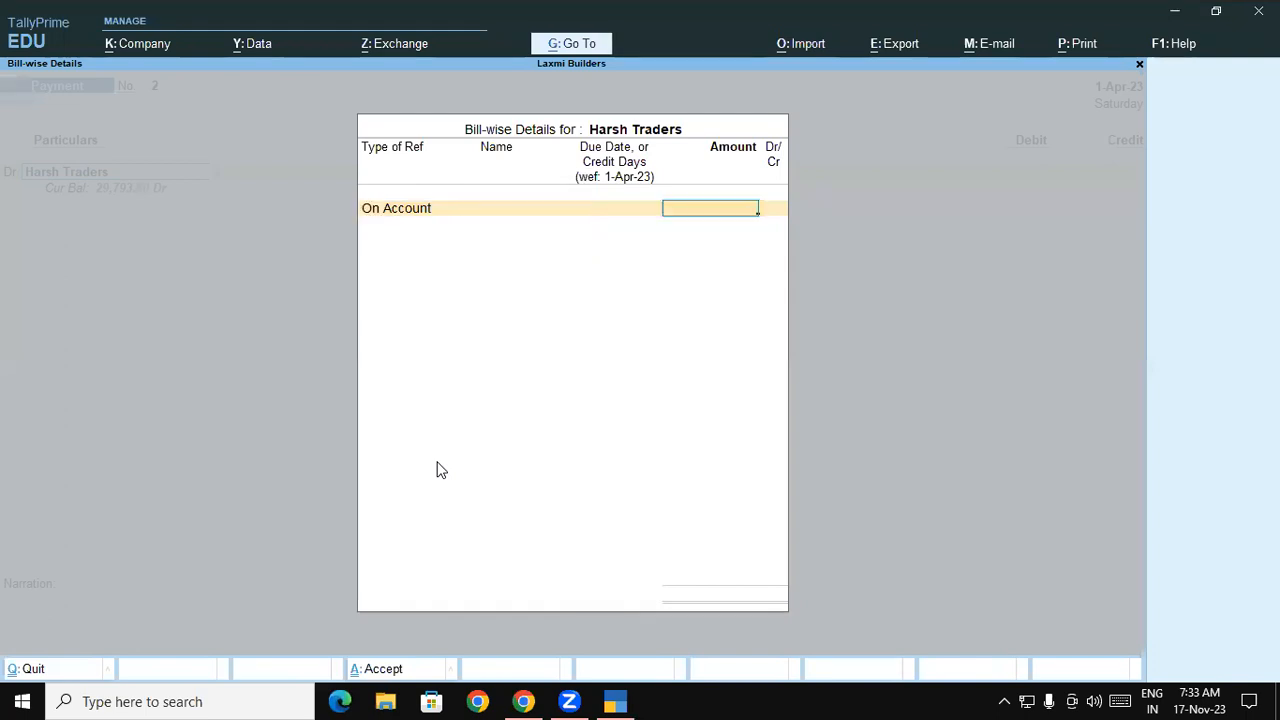
pyautogui.write('18')
pyautogui.write('600')
pyautogui.press('Return')
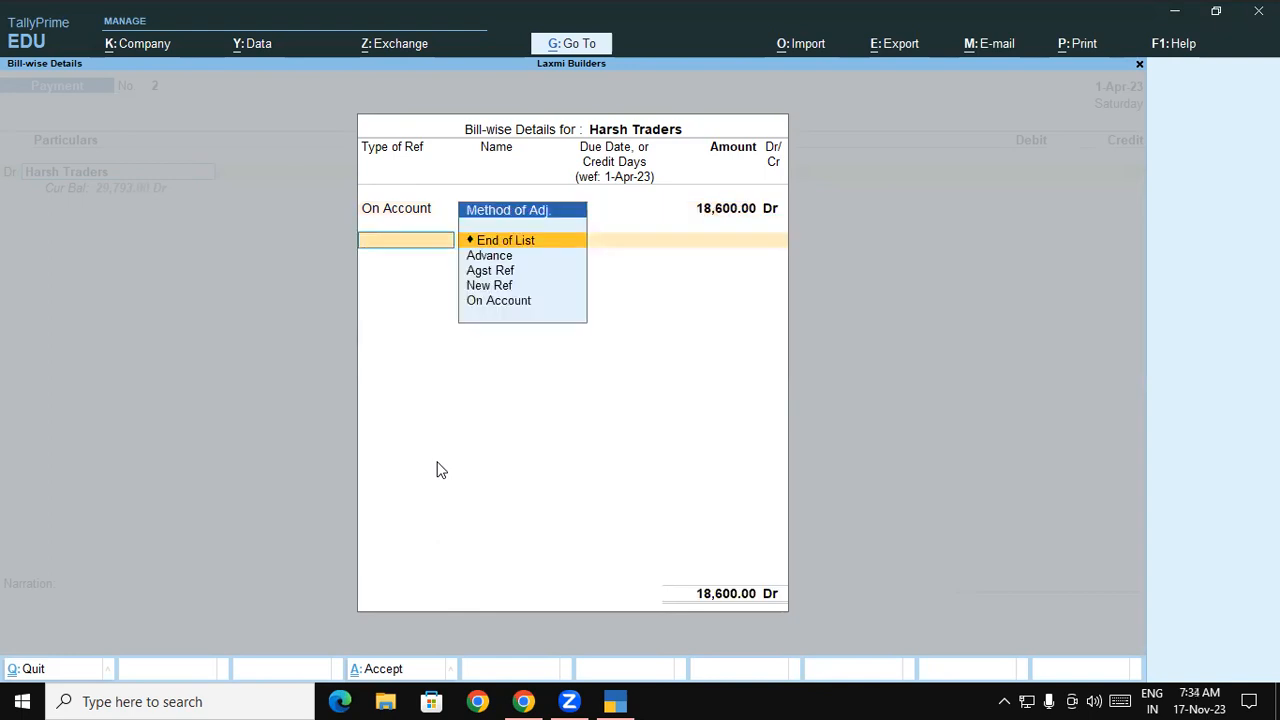
pyautogui.press('Return')
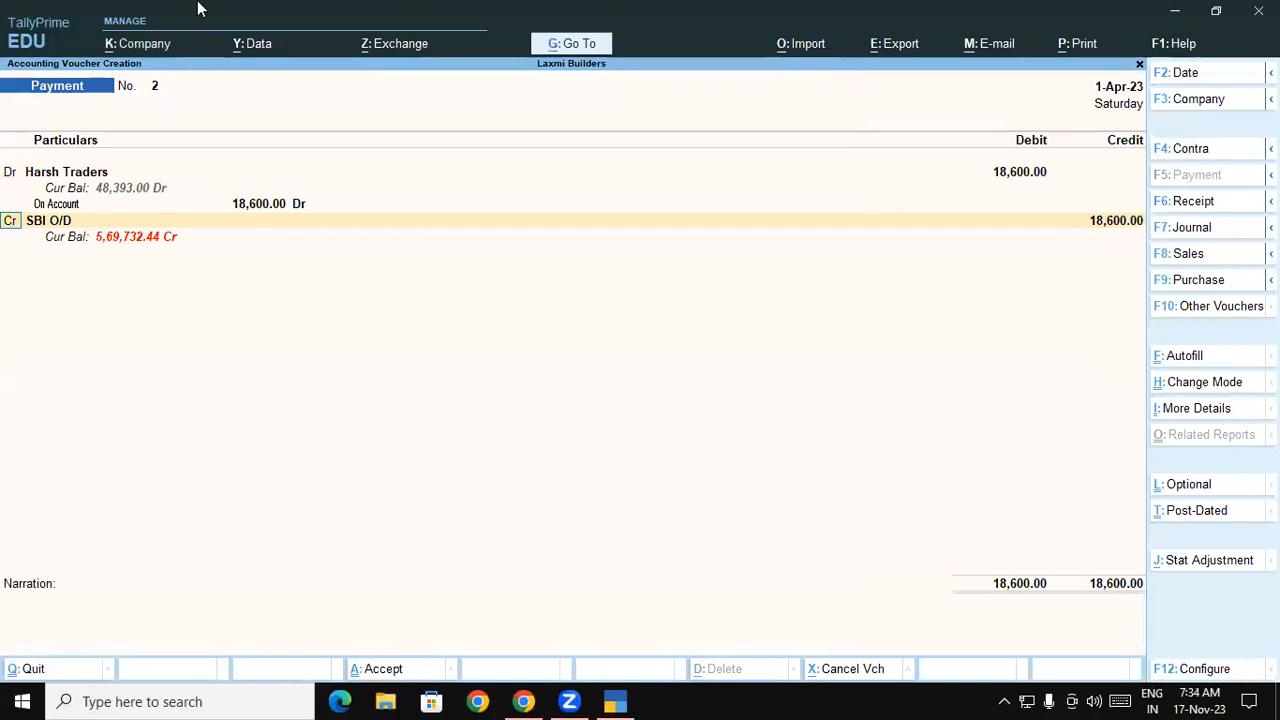
pyautogui.click(266, 206)
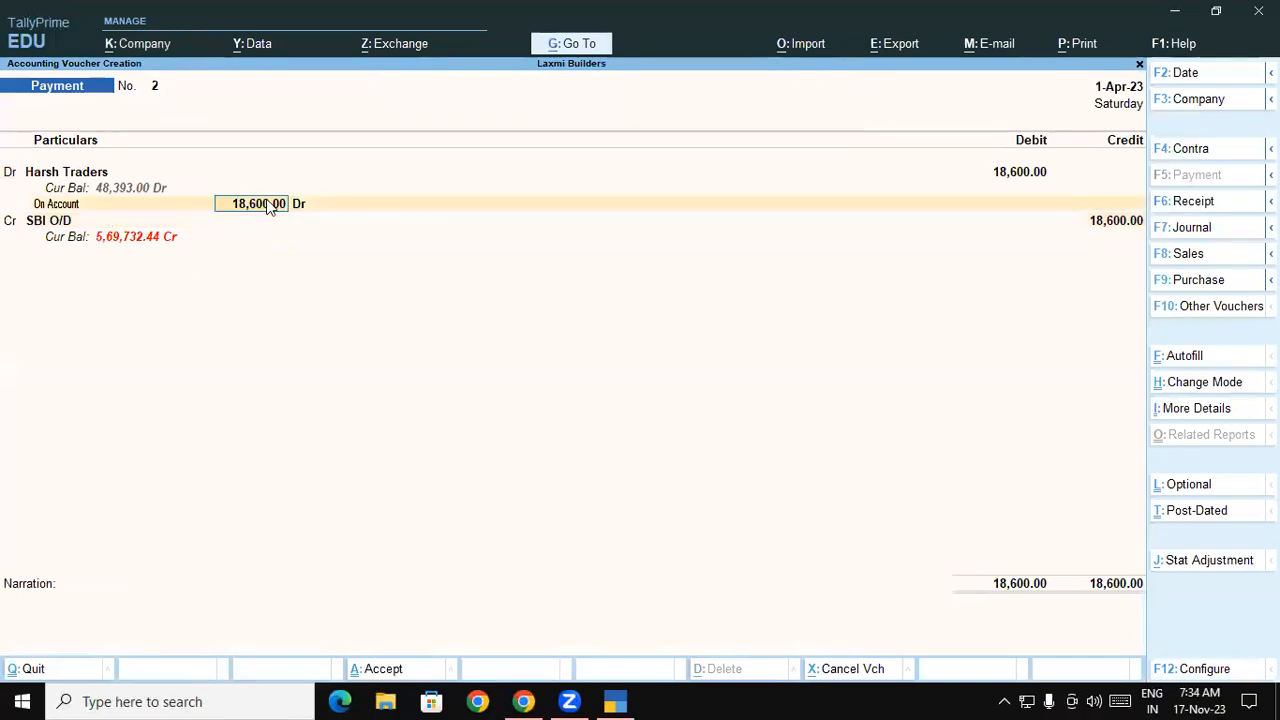
pyautogui.write('18100')
pyautogui.press('Return')
# - Make the next line a debit and begin a new ledger named 'Banc'
pyautogui.press('Return')
pyautogui.press('Return')
pyautogui.write('dr.')
pyautogui.press('Return')
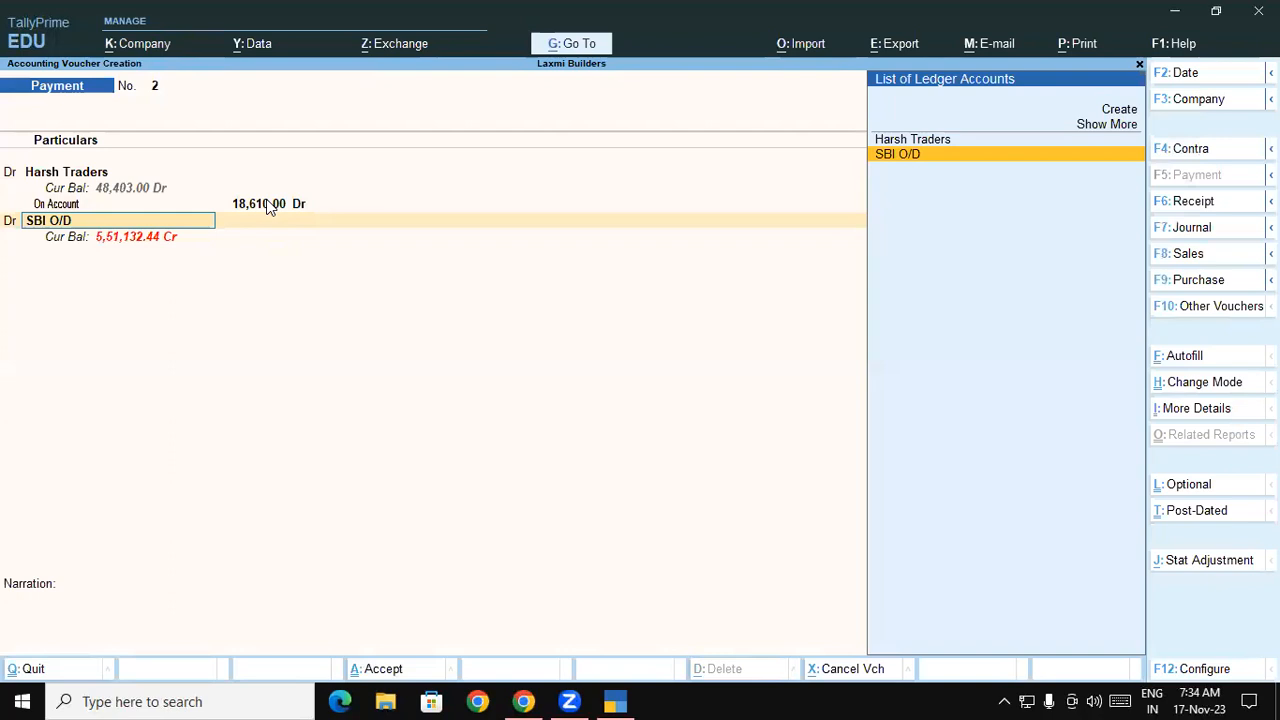
pyautogui.press('alt')
pyautogui.hotkey('alt', 'c')
pyautogui.write('Banc')
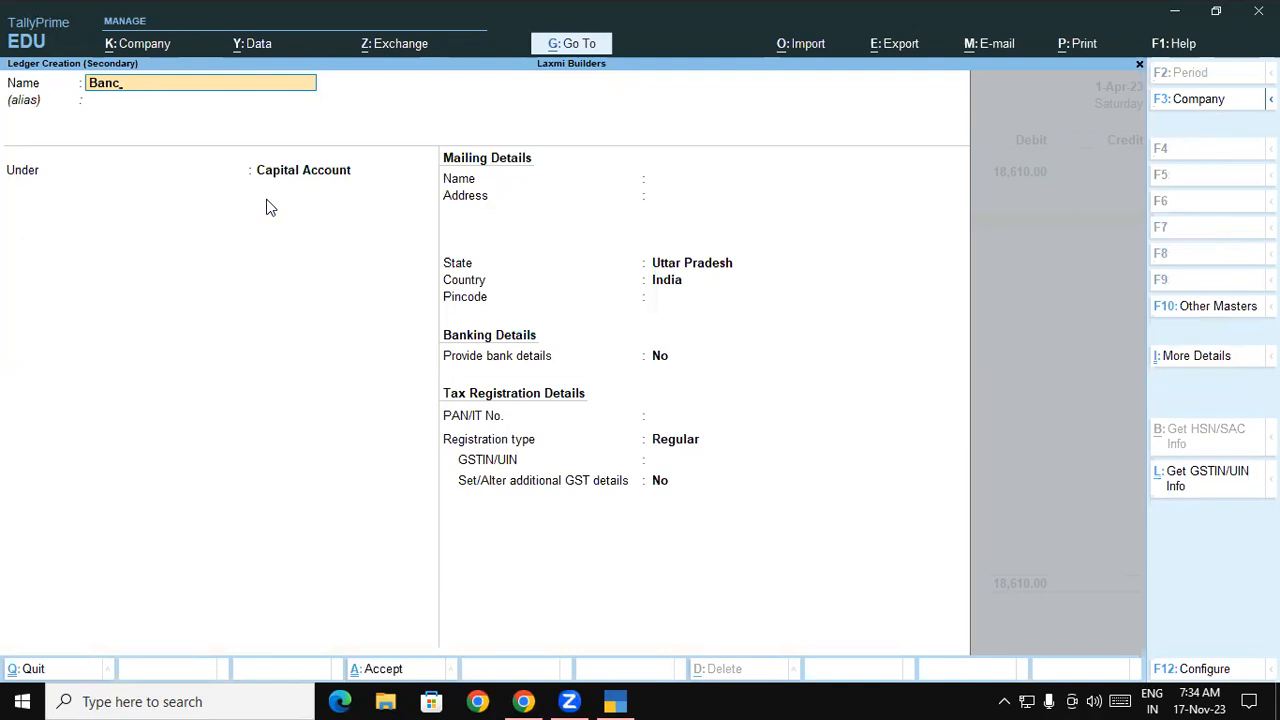
# - Name the new ledger Bank Charge, put it under Indirect Expenses, and save it into the voucher
pyautogui.press('BackSpace')
pyautogui.write('k Charge')
pyautogui.press('Return')
pyautogui.press('Return')
pyautogui.write('In')
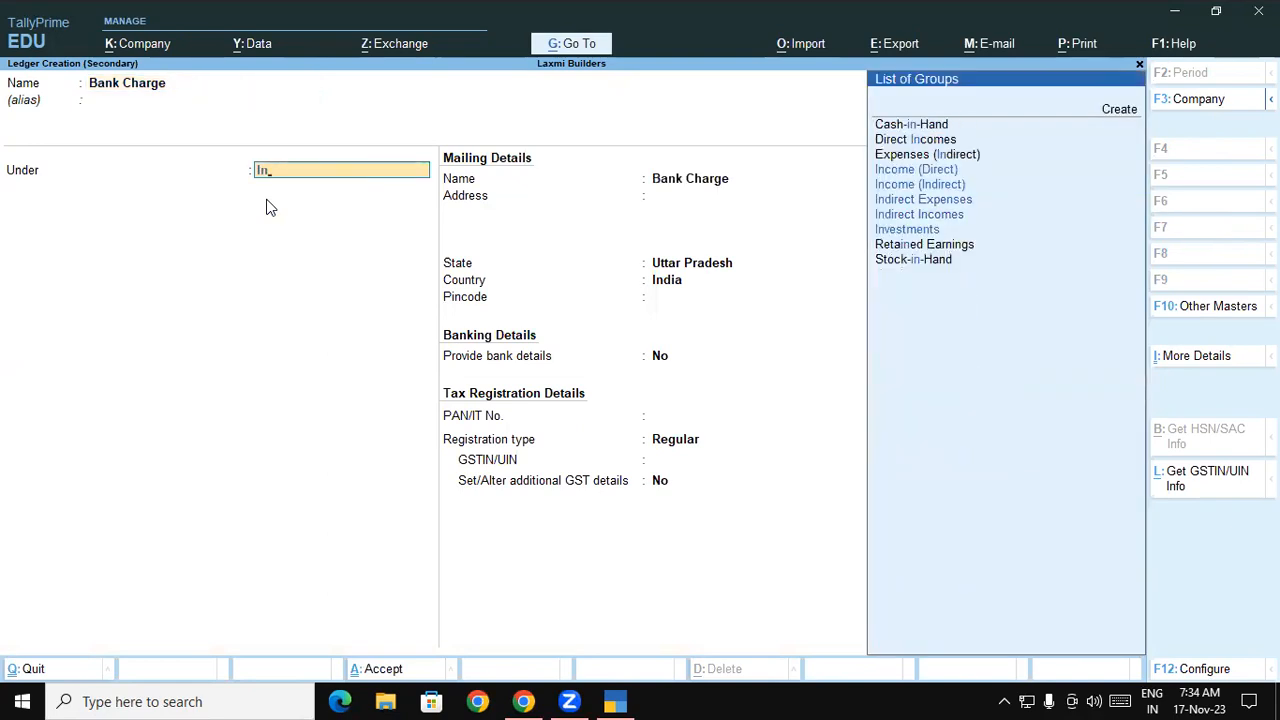
pyautogui.press('Up')
pyautogui.press('Up')
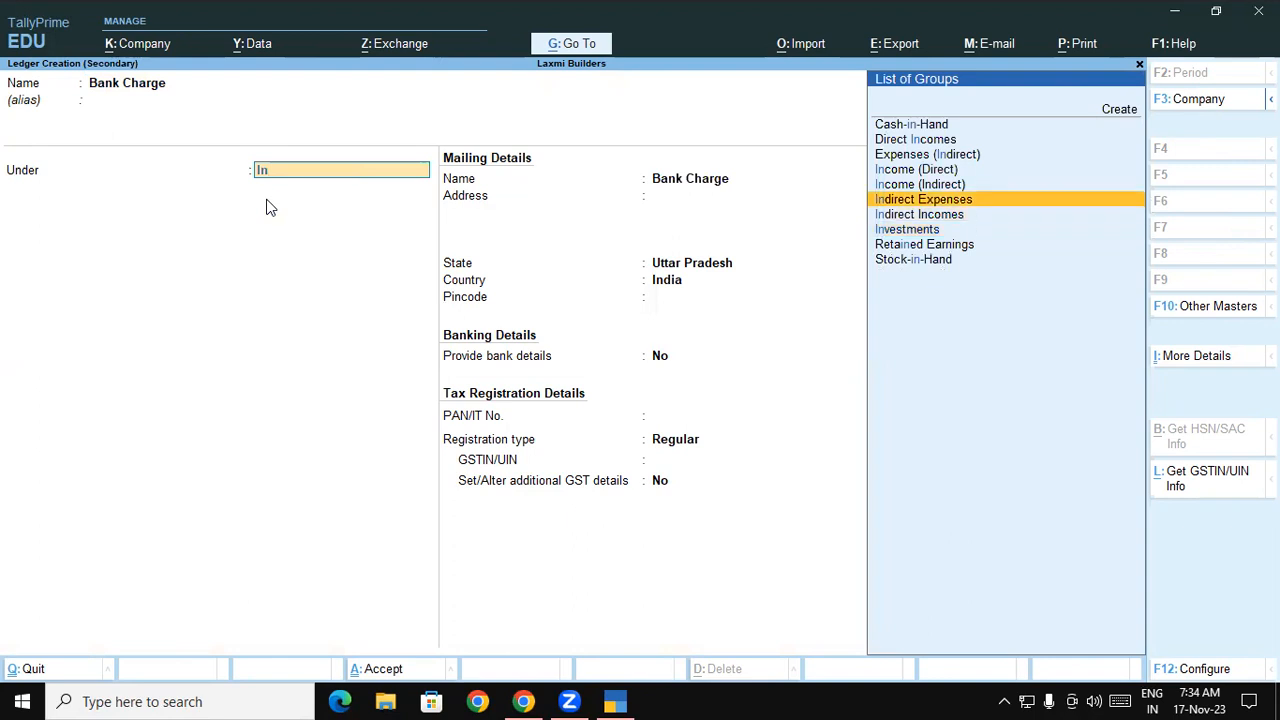
pyautogui.press('Return')
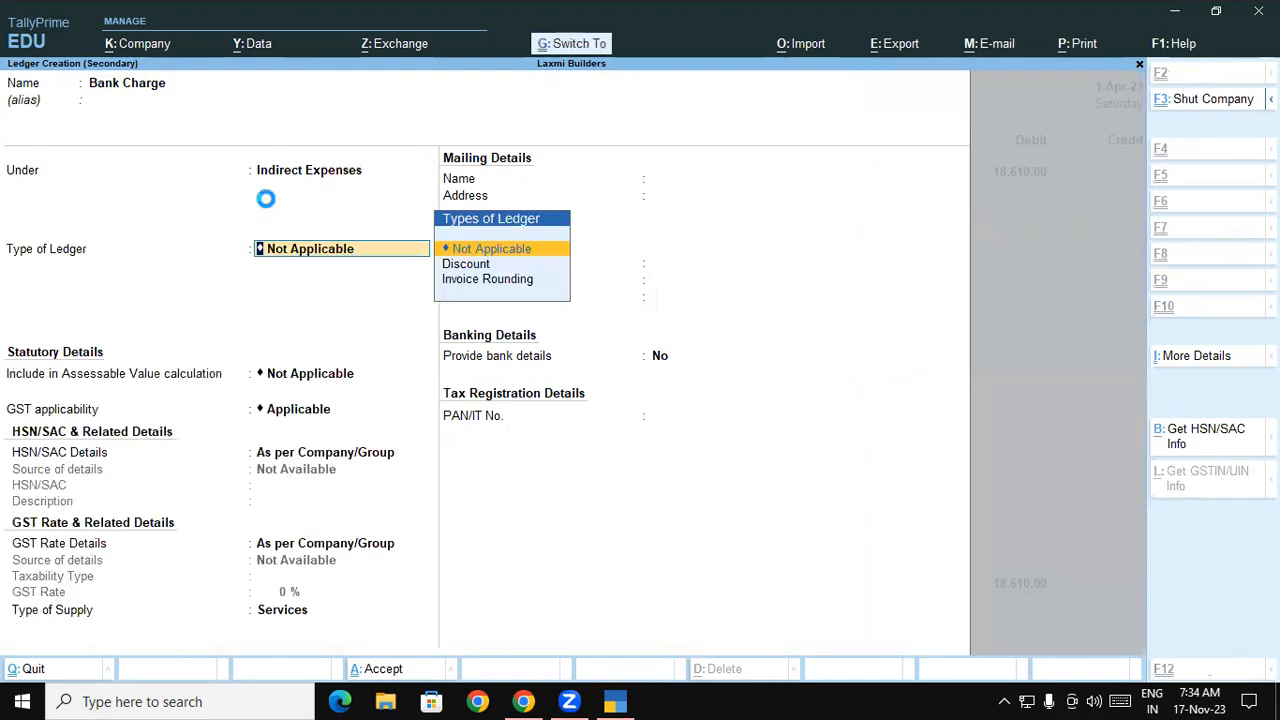
pyautogui.hotkey('ctrl', 'a')
# - Enter 2.36 for Bank Charge and credit SBI O/D 18,612.36 with cheque bank allocation
pyautogui.write('2.36')
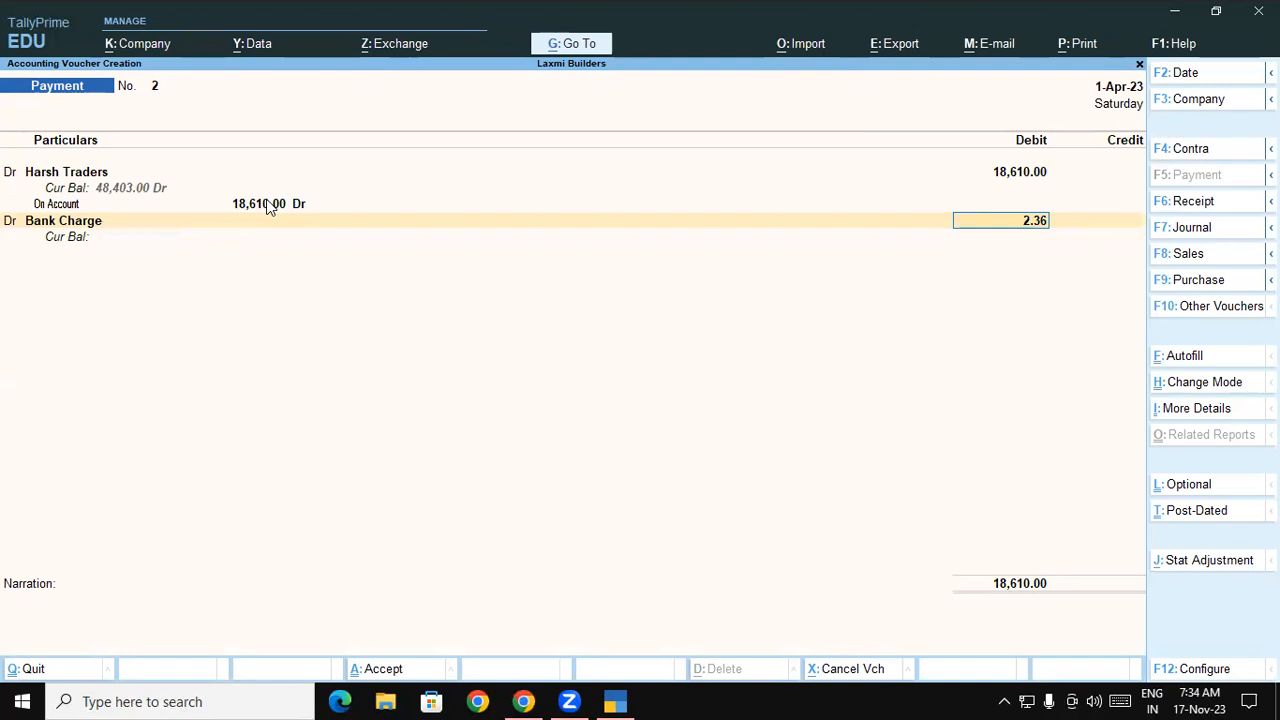
pyautogui.press('Return')
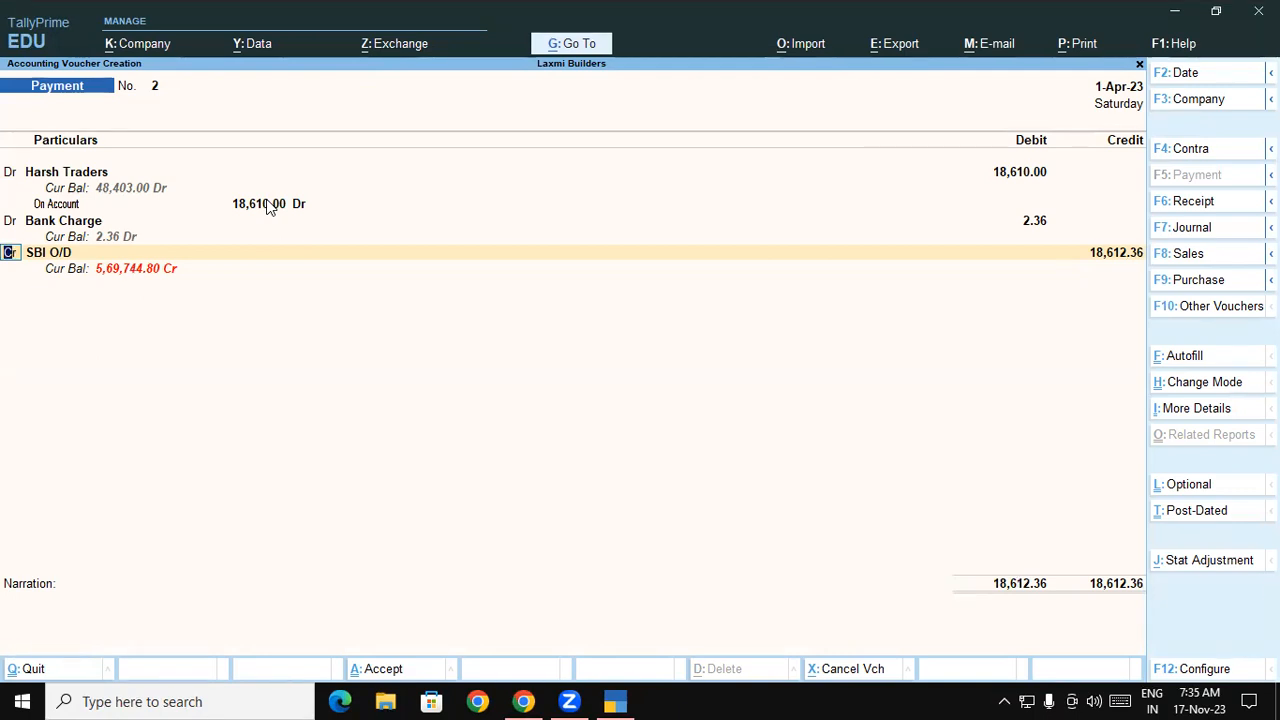
pyautogui.press('Return')
pyautogui.press('Return')
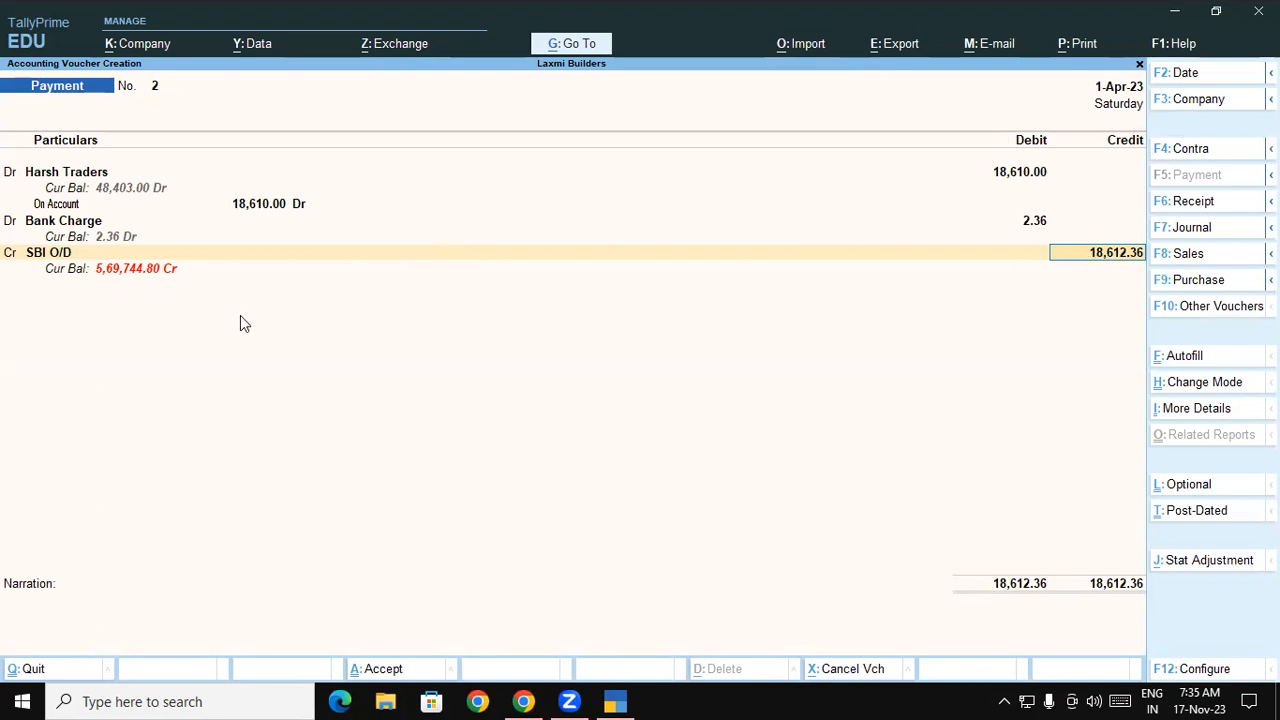
pyautogui.press('Return')
pyautogui.press('Return')
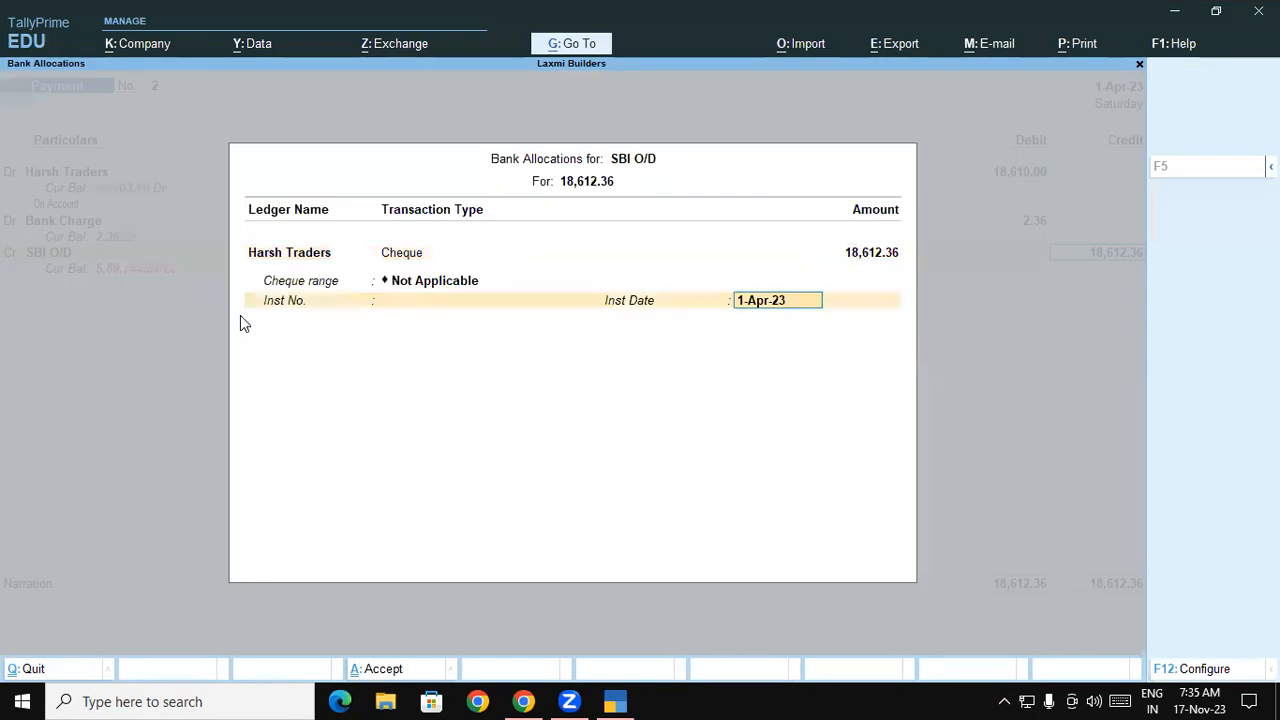
pyautogui.press('Return')
pyautogui.press('Return')
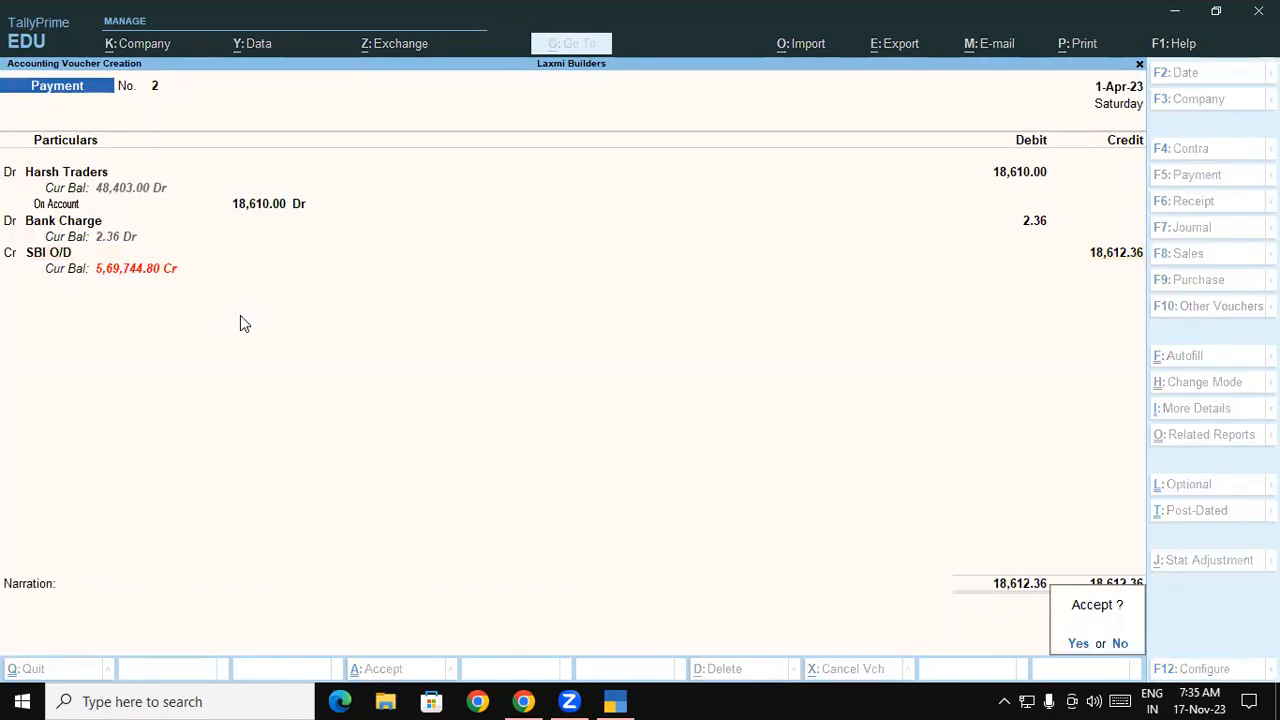
pyautogui.press('Return')
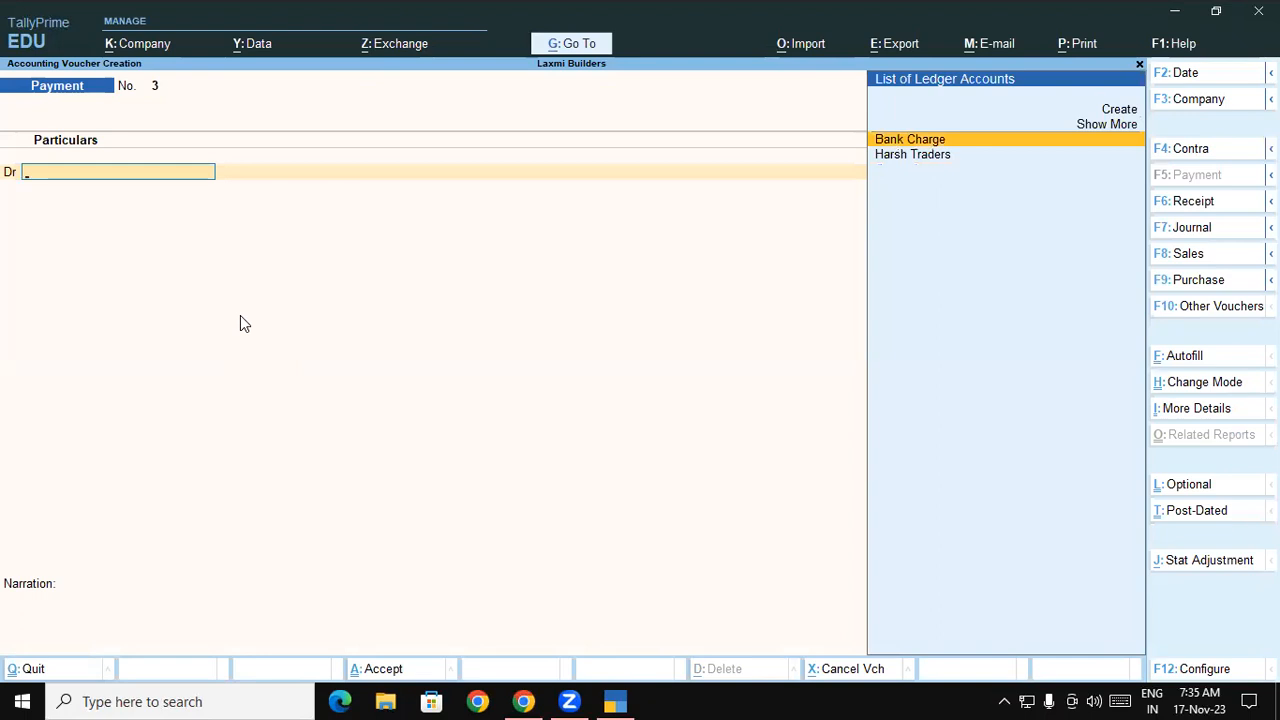
# - Debit Harsh Traders 15,000 on account in payment voucher 3
pyautogui.write('H')
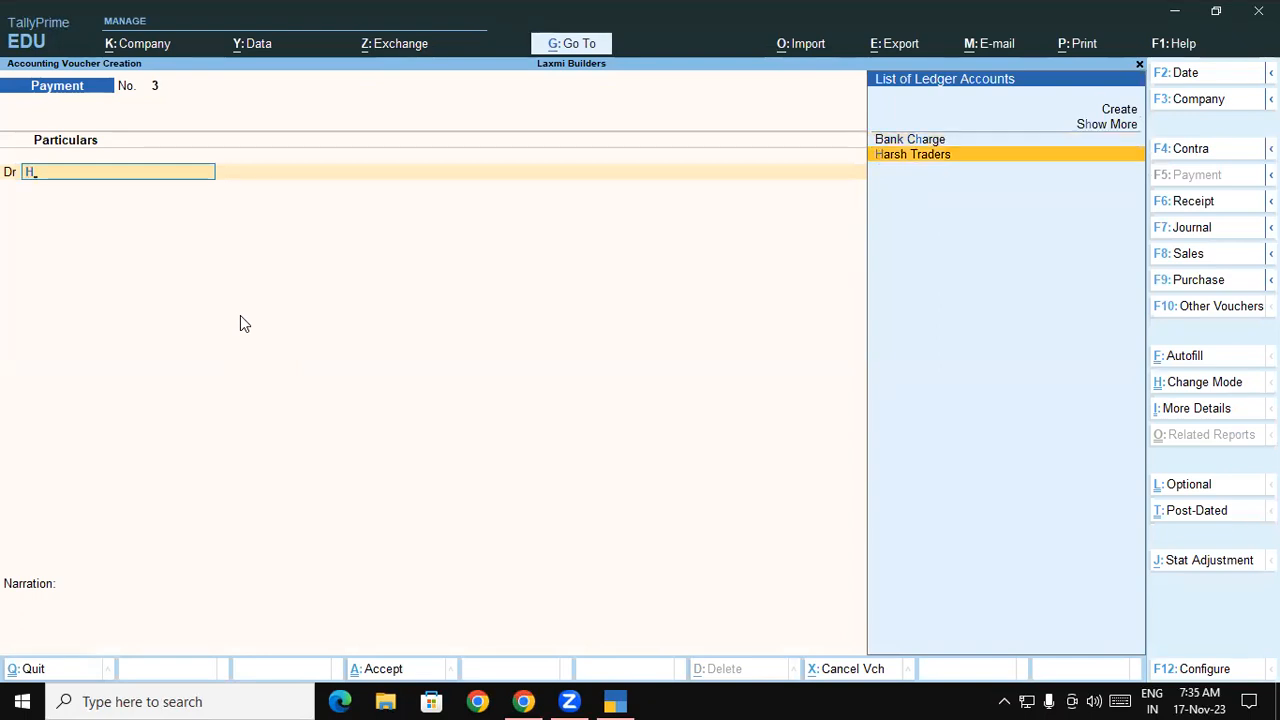
pyautogui.press('Return')
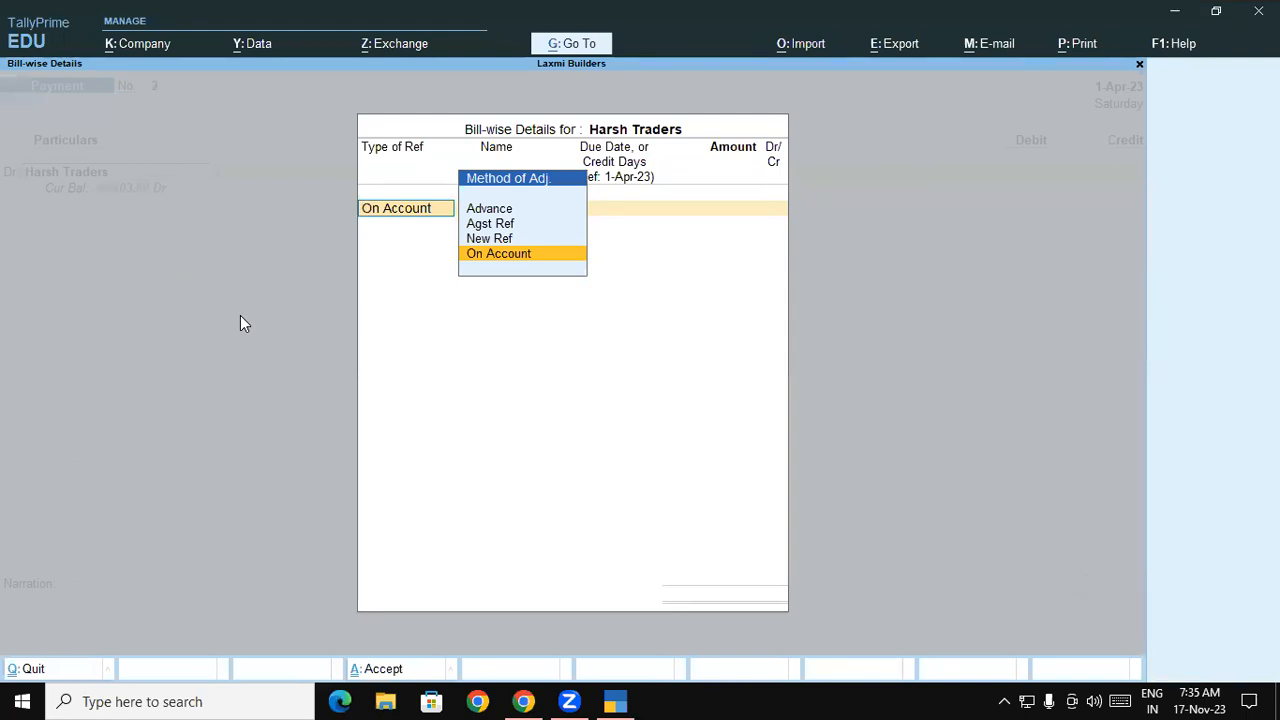
pyautogui.press('Return')
pyautogui.write('15000')
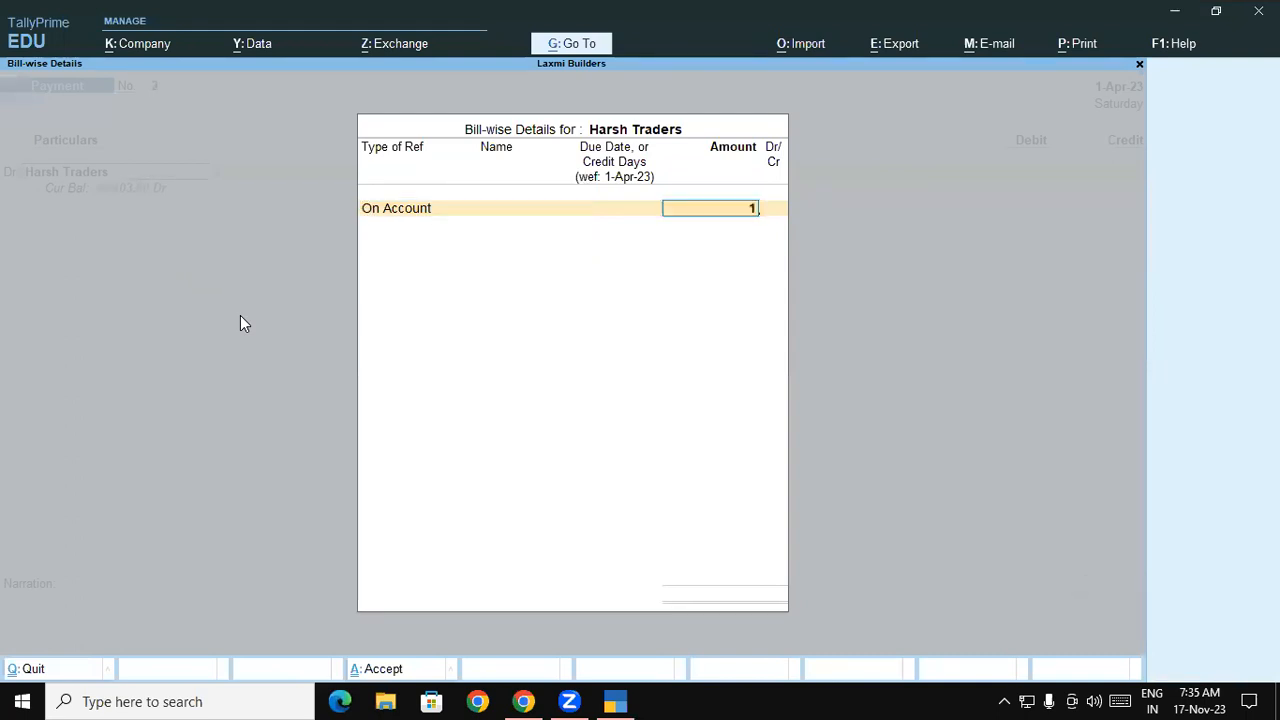
pyautogui.press('Return')
pyautogui.press('Return')
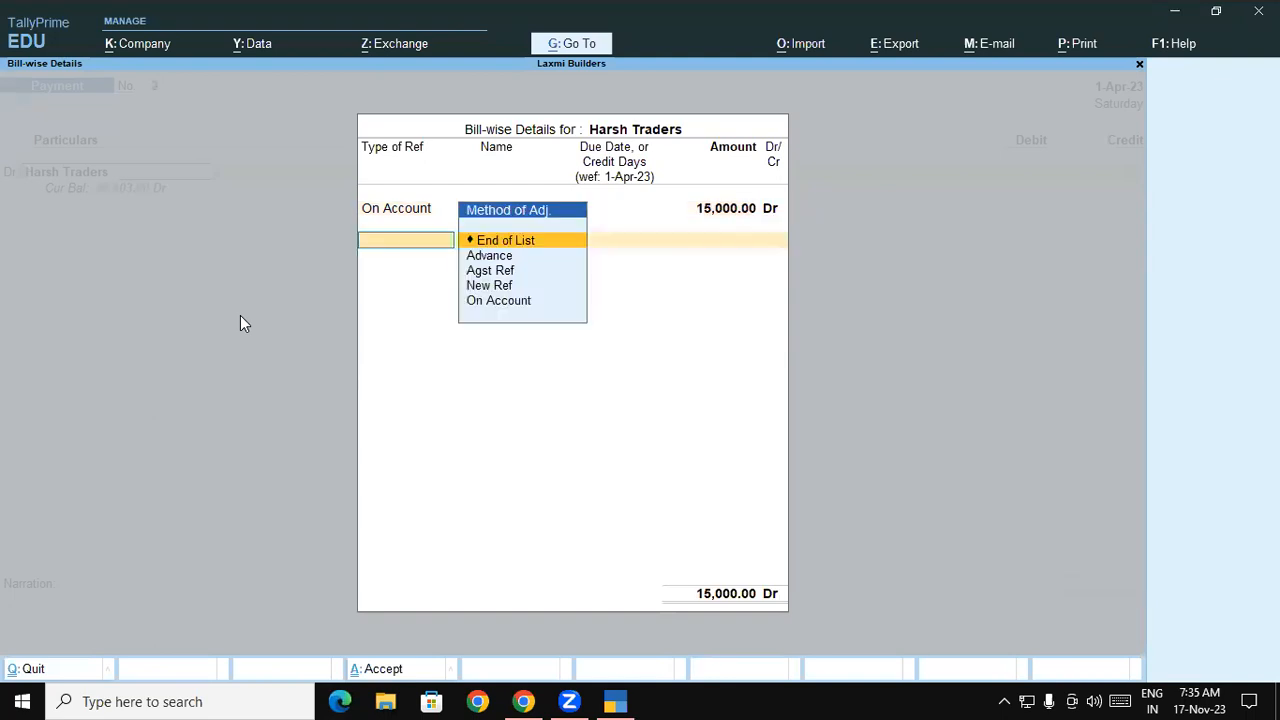
pyautogui.press('Return')
# - Add Bank Charge Dr 2.36 and credit SBI O/D 15,002.36, bringing up its bank allocation
pyautogui.write('dr')
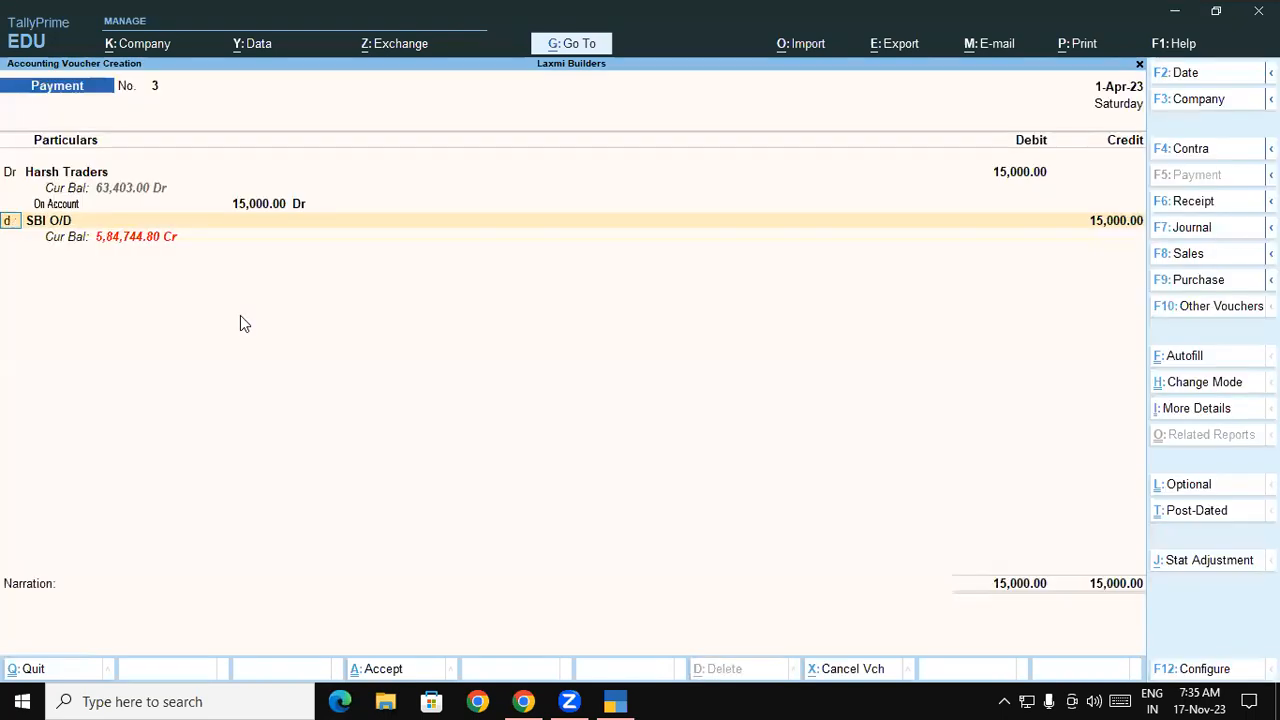
pyautogui.press('Return')
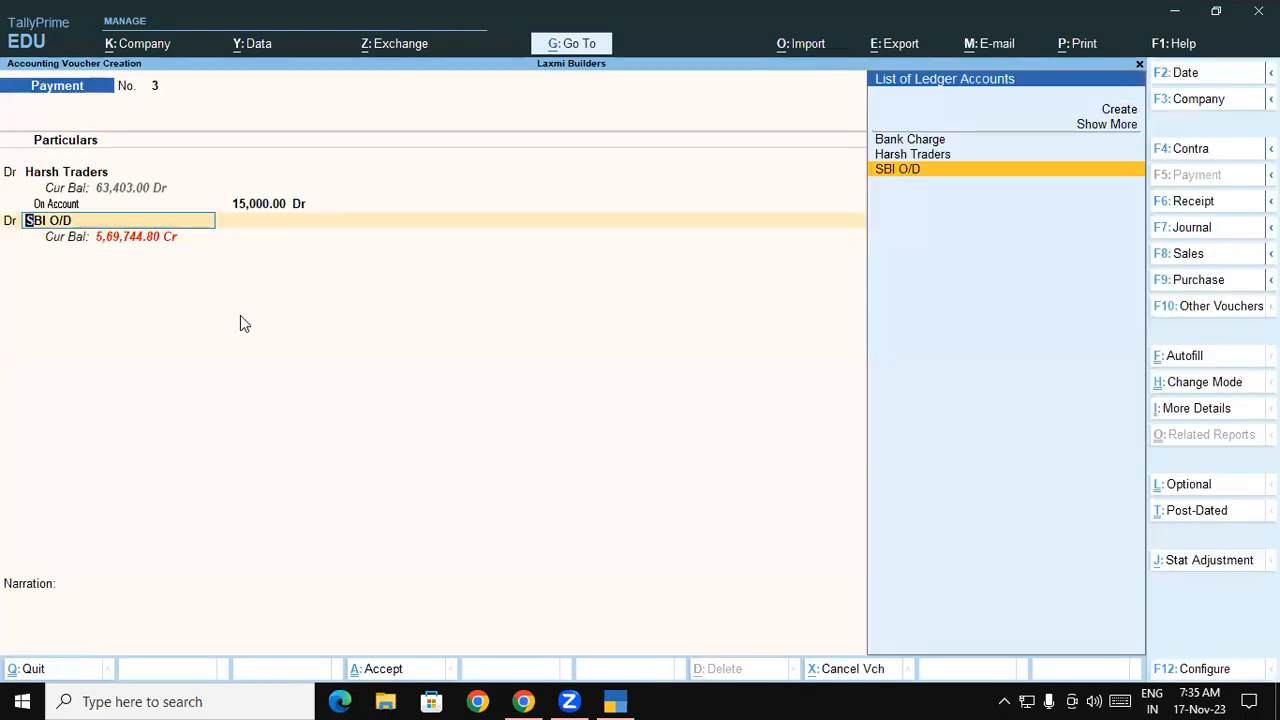
pyautogui.press('Up')
pyautogui.press('Up')
pyautogui.press('Return')
pyautogui.write('2.36')
pyautogui.press('Return')
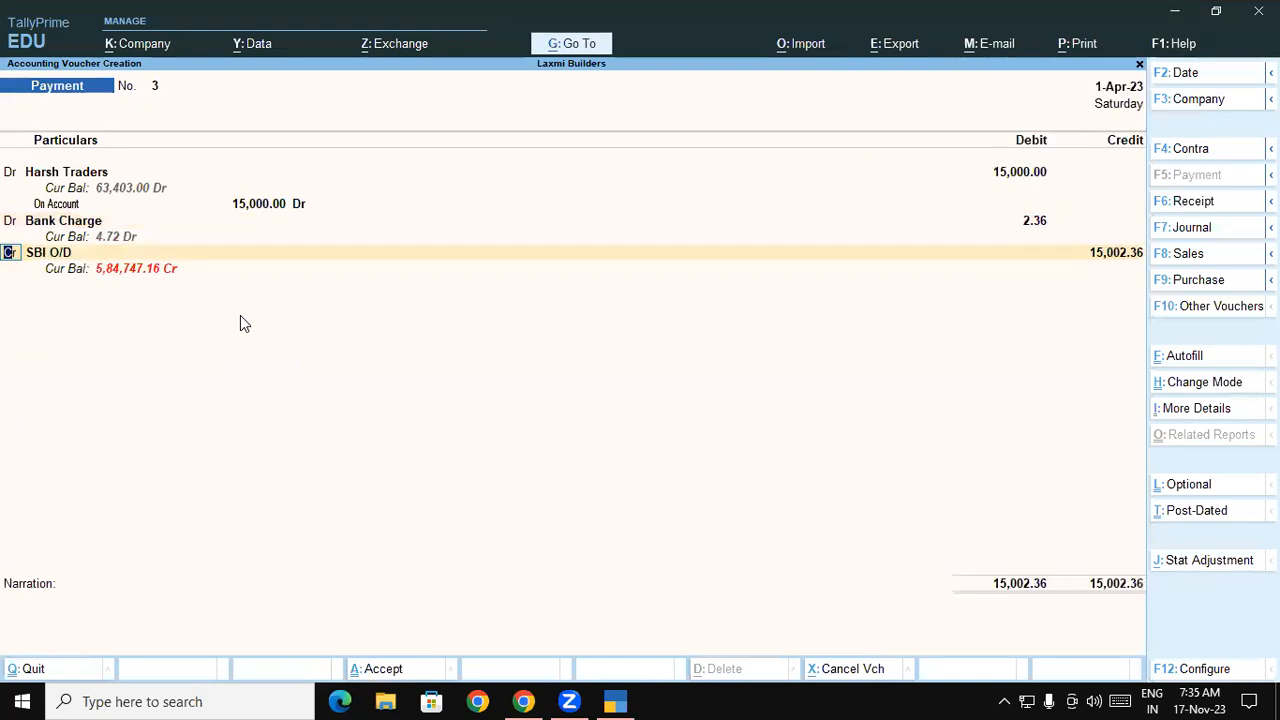
pyautogui.press('Return')
pyautogui.press('Return')
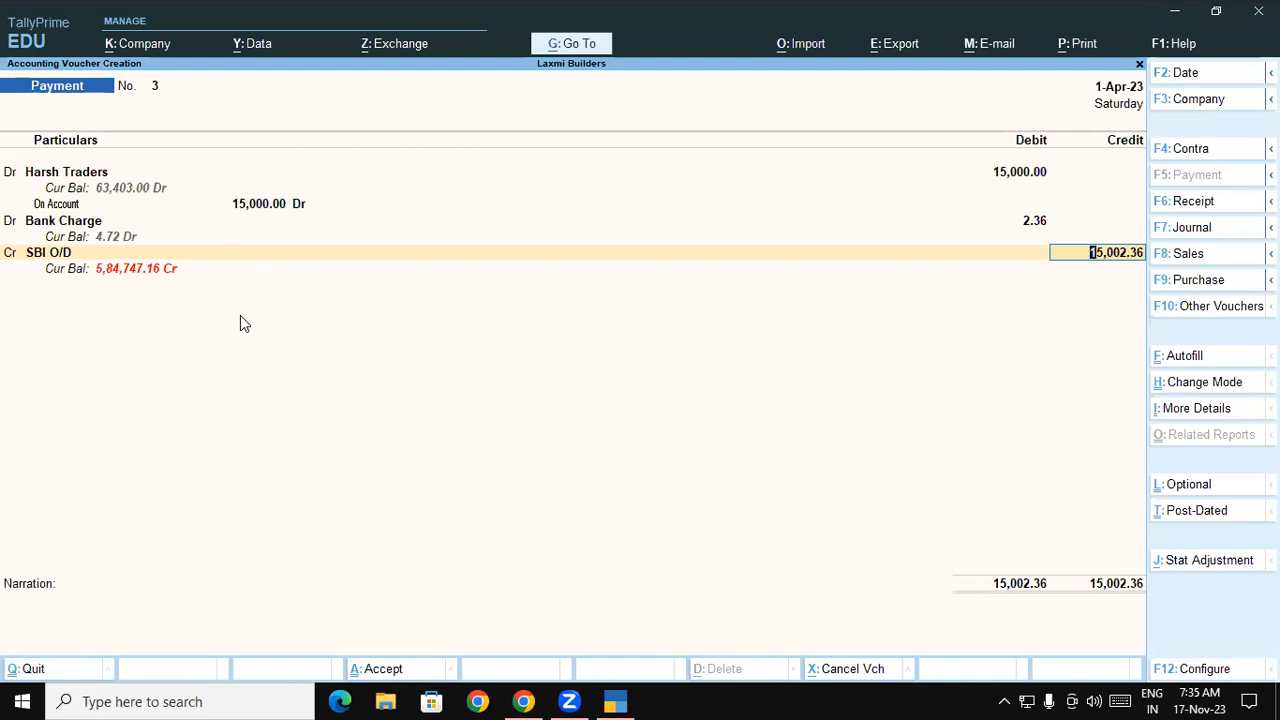
pyautogui.press('Return')
pyautogui.press('Return')
pyautogui.press('Return')
pyautogui.press('Return')
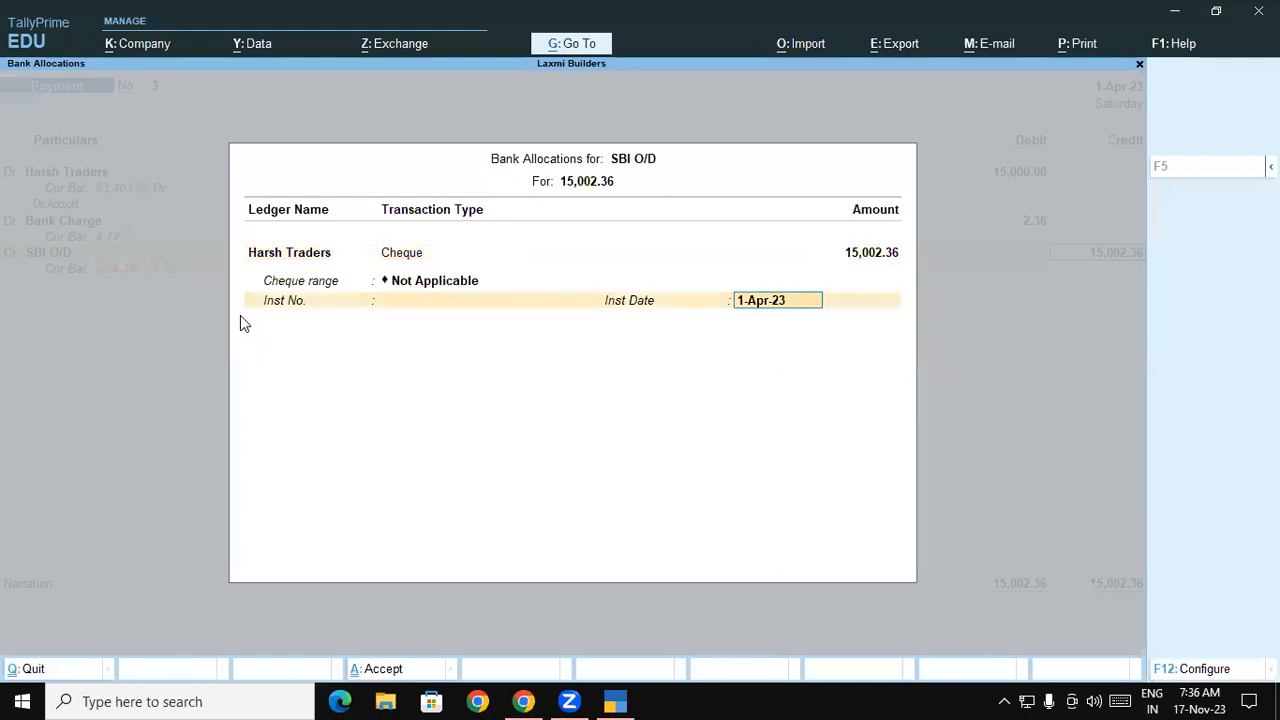
pyautogui.press('Return')
pyautogui.press('Return')
pyautogui.press('Return')
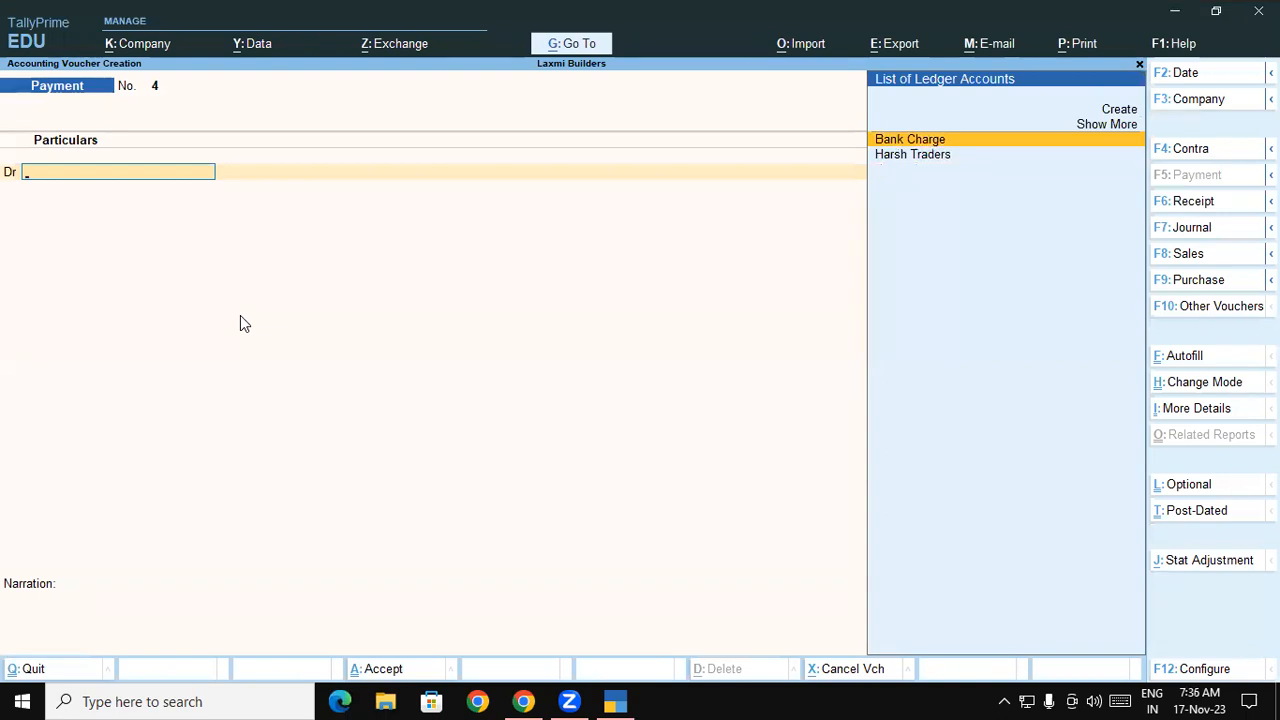
# - Clear the stray ledger entry and switch to a Receipt voucher
pyautogui.write('S')
pyautogui.press('BackSpace')
pyautogui.press('F6')
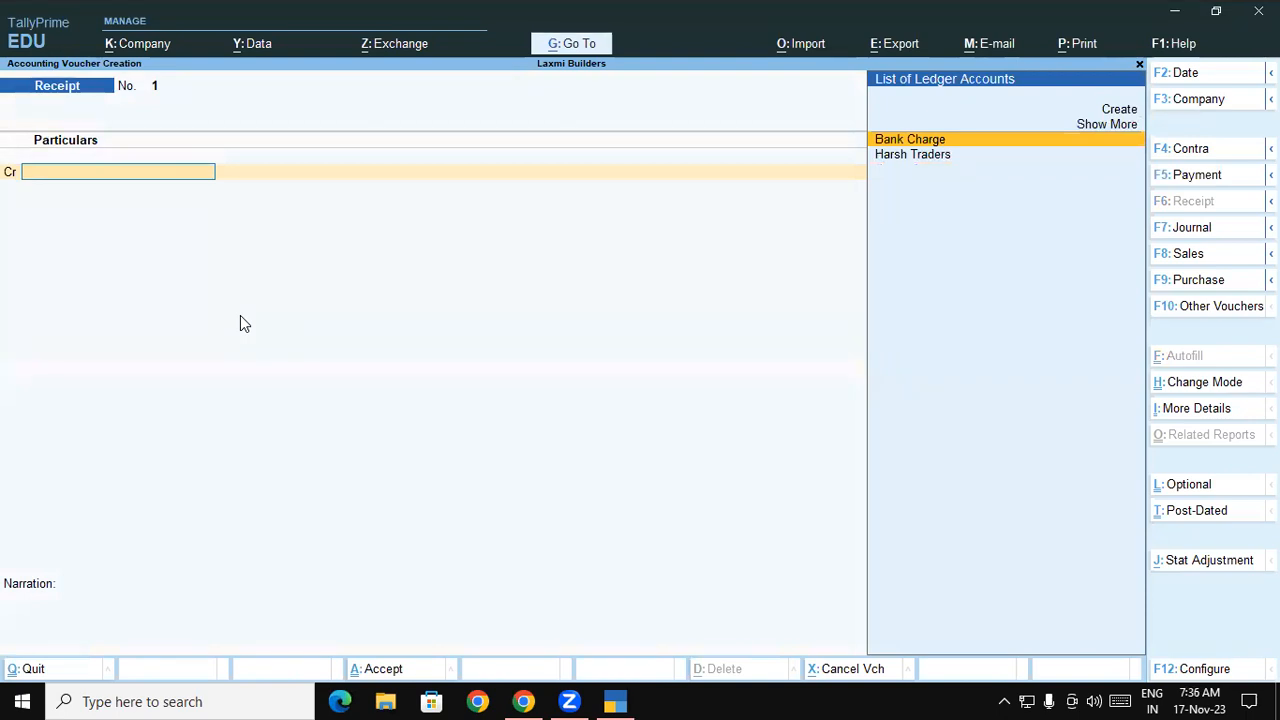
# - Create a 'Suspense a/c' ledger under the Suspense A/c group and save it into the credit line
pyautogui.hotkey('alt', 'c')
pyautogui.write('Suspense a/c')
pyautogui.press('Return')
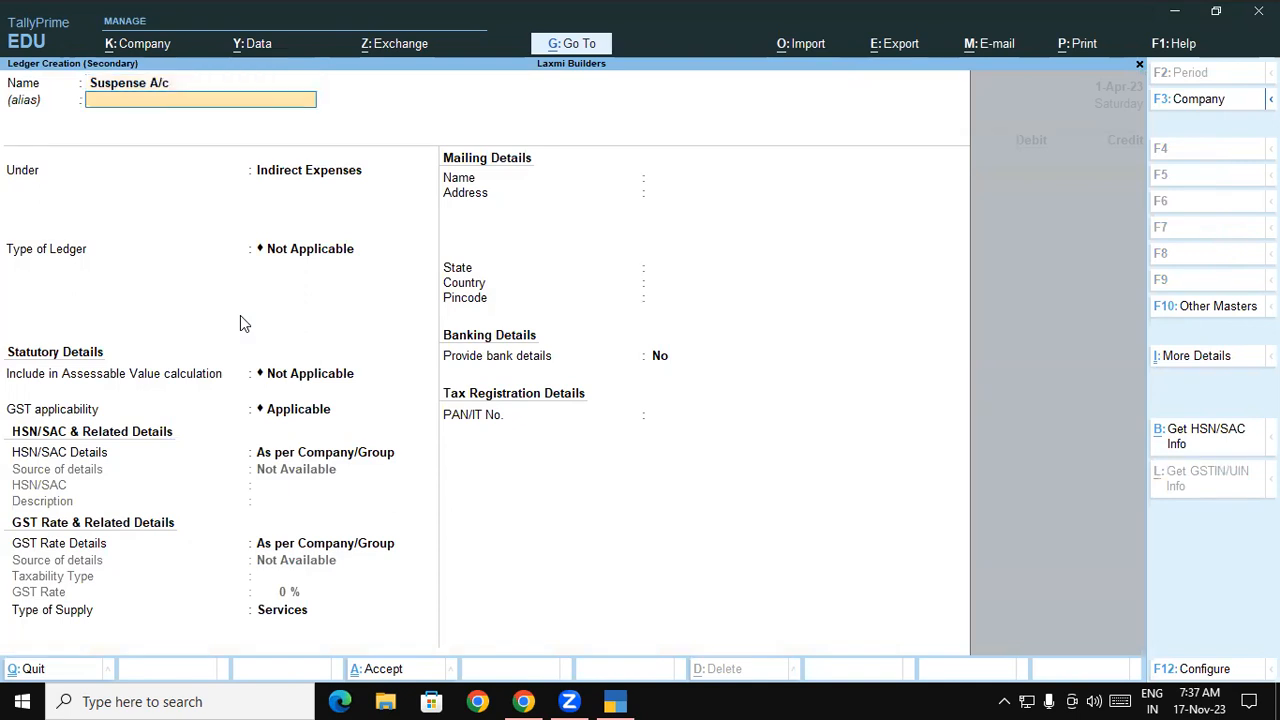
pyautogui.press('Return')
pyautogui.write('Su')
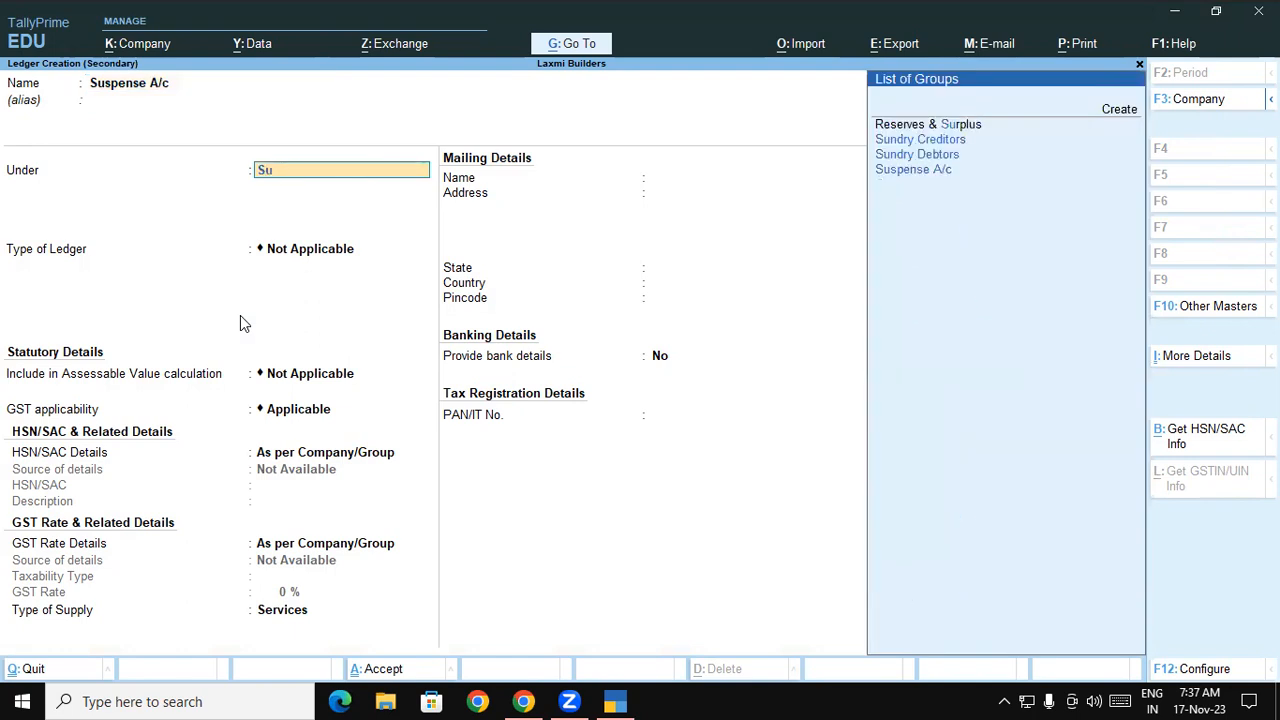
pyautogui.write('s')
pyautogui.press('Return')
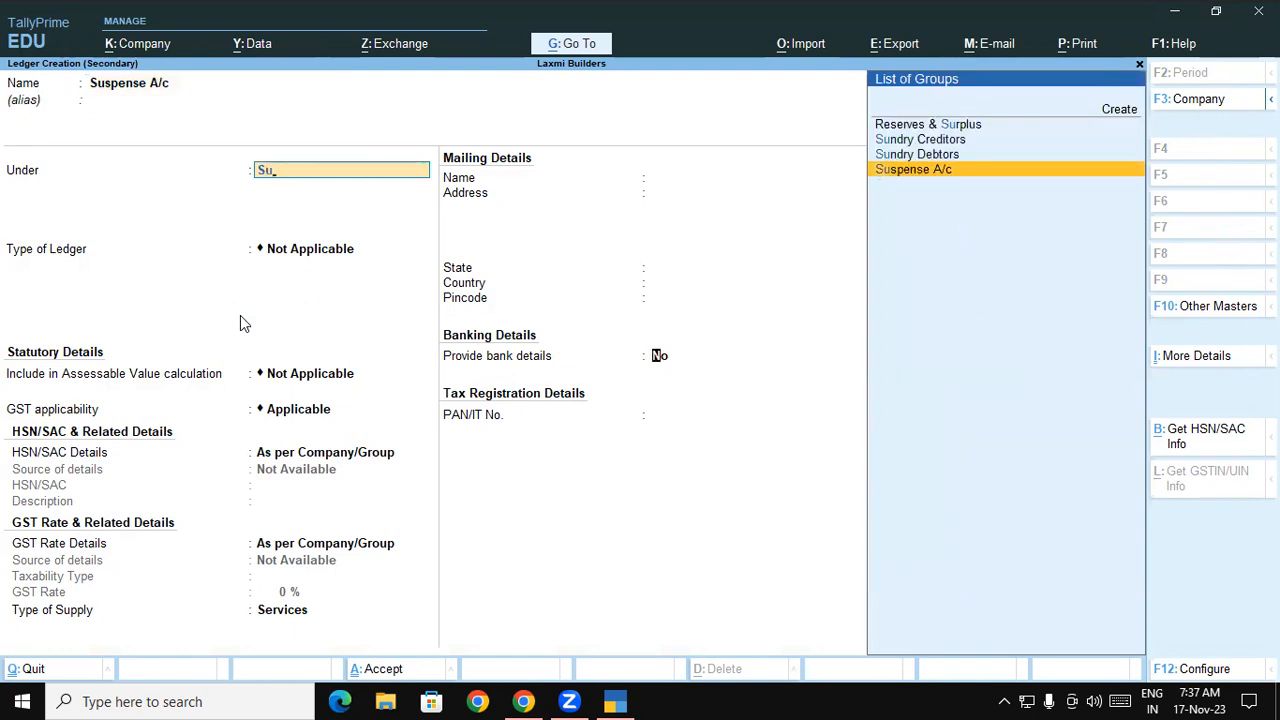
pyautogui.hotkey('ctrl', 'a')
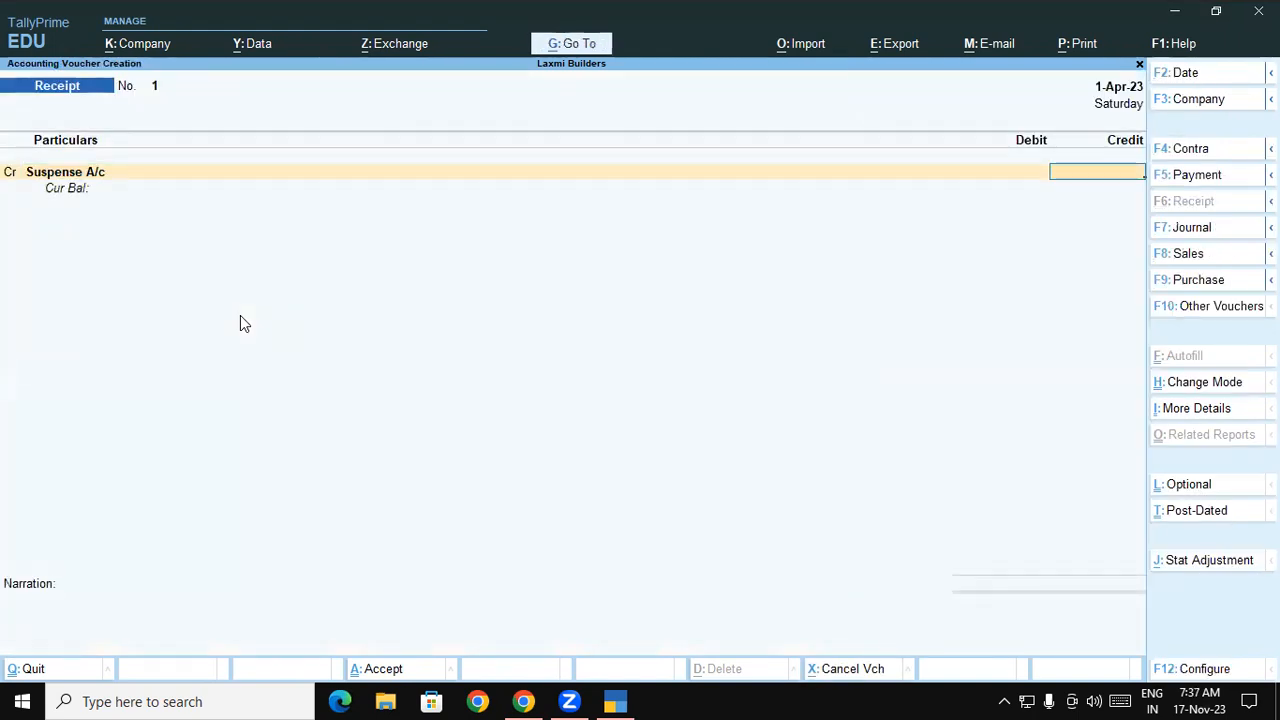
# - Credit Suspense A/c 8,022.91 and debit SBI O/D with a Cheque/DD allocation dated 1-Apr-23
pyautogui.write('8022.91')
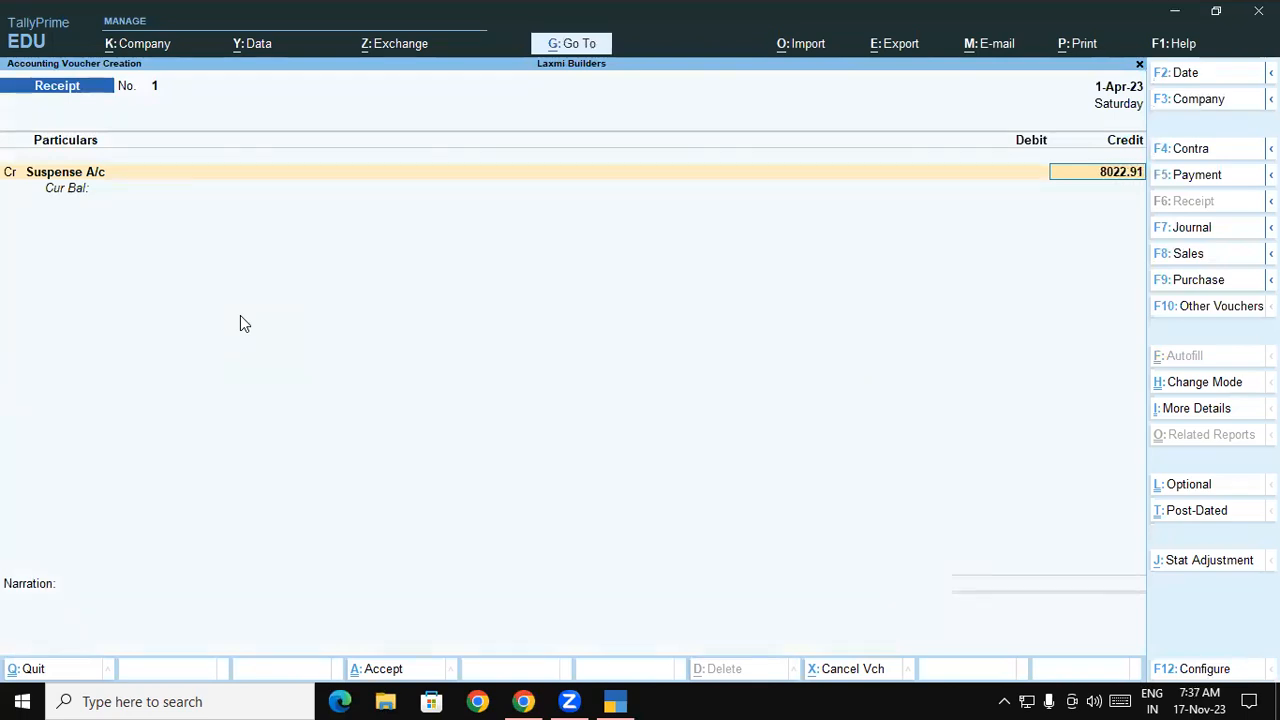
pyautogui.press('Return')
pyautogui.press('Return')
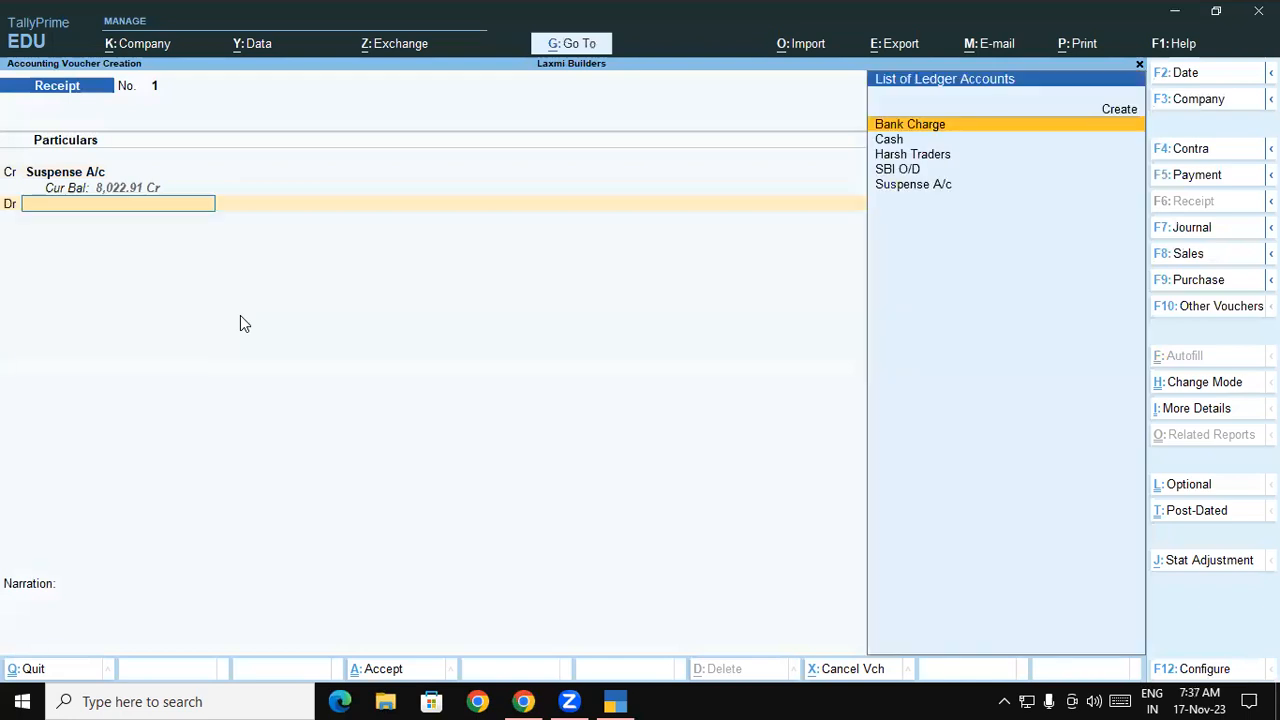
pyautogui.write('S')
pyautogui.press('Up')
pyautogui.press('Return')
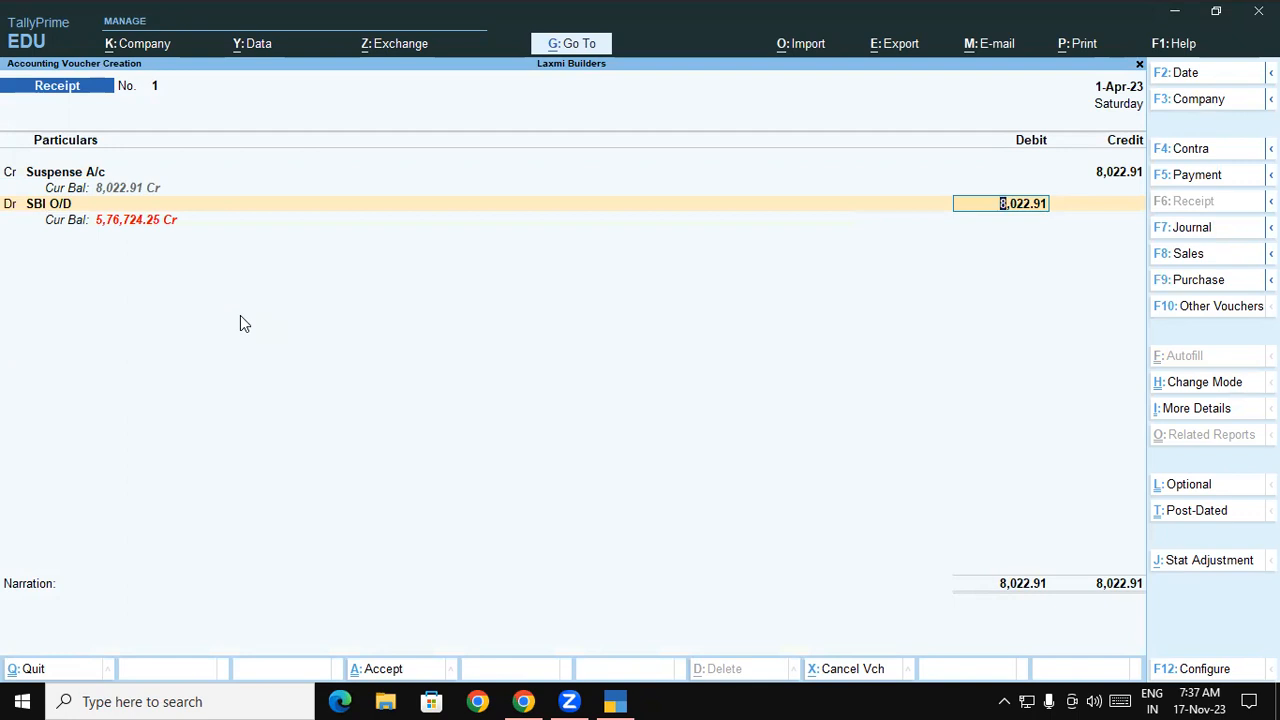
pyautogui.press('Return')
pyautogui.press('Return')
pyautogui.press('Return')
pyautogui.press('Return')
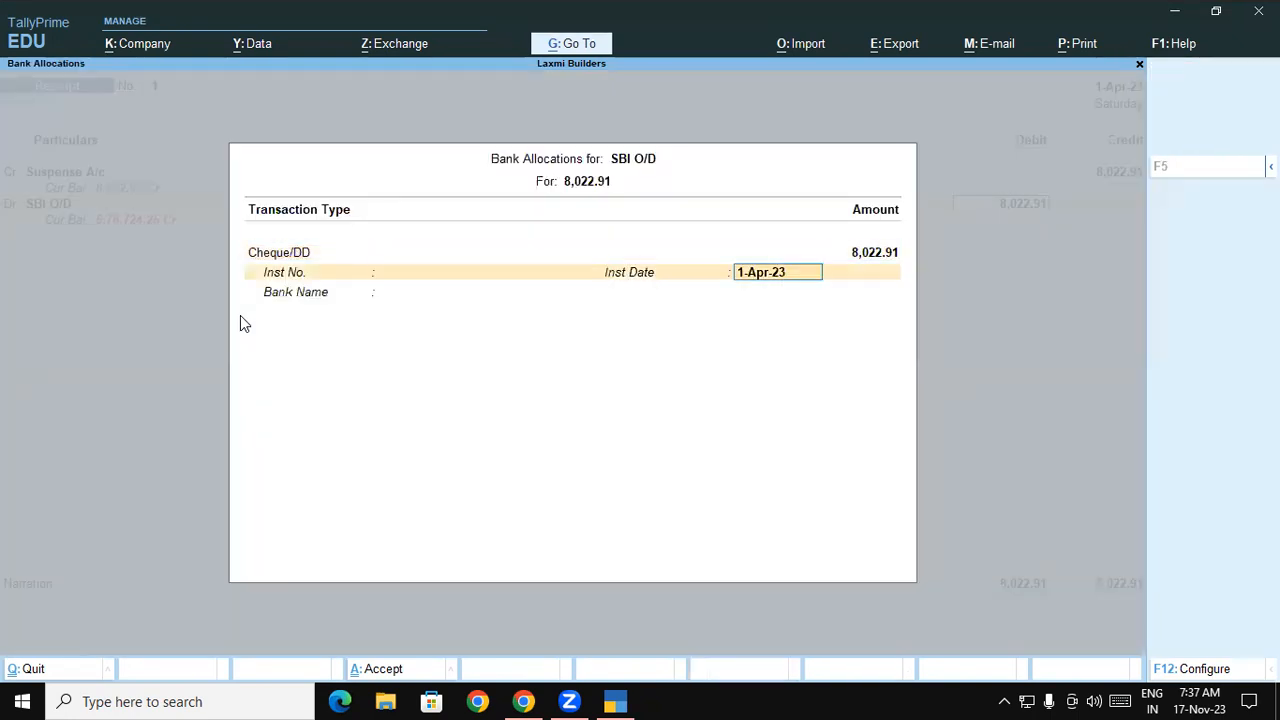
pyautogui.press('Return')
pyautogui.press('Return')
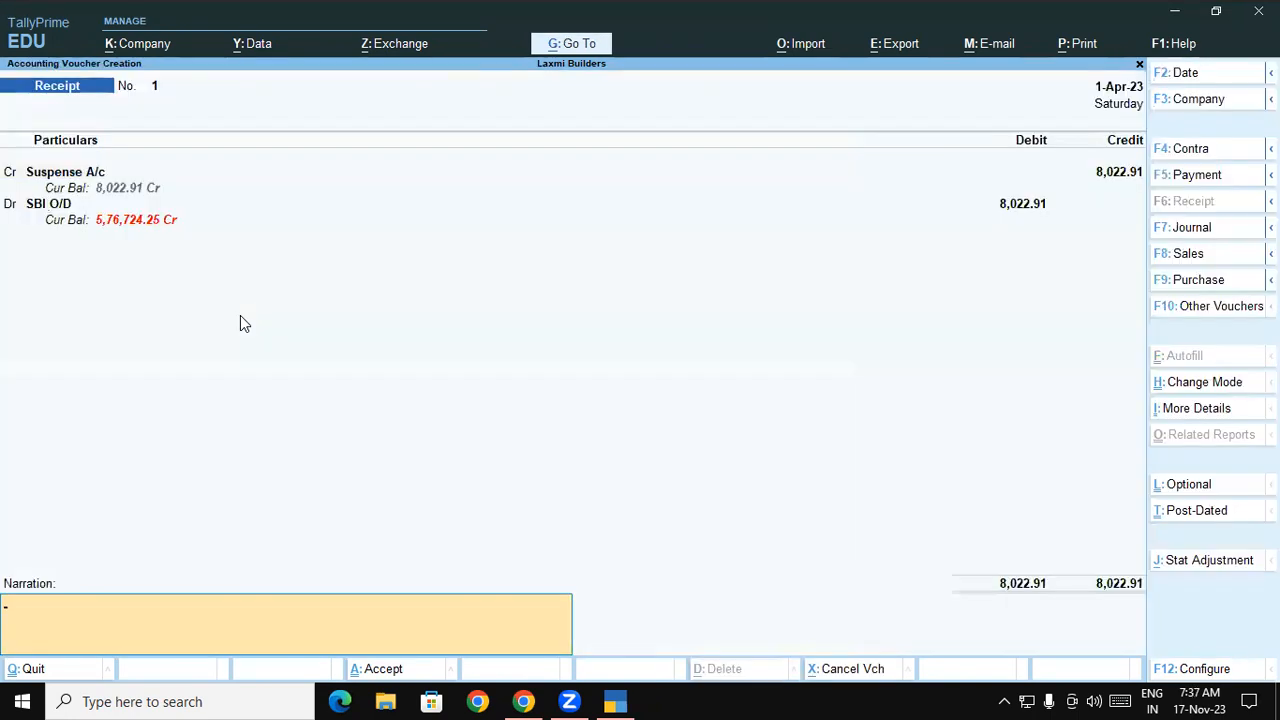
pyautogui.press('Return')
pyautogui.press('Return')
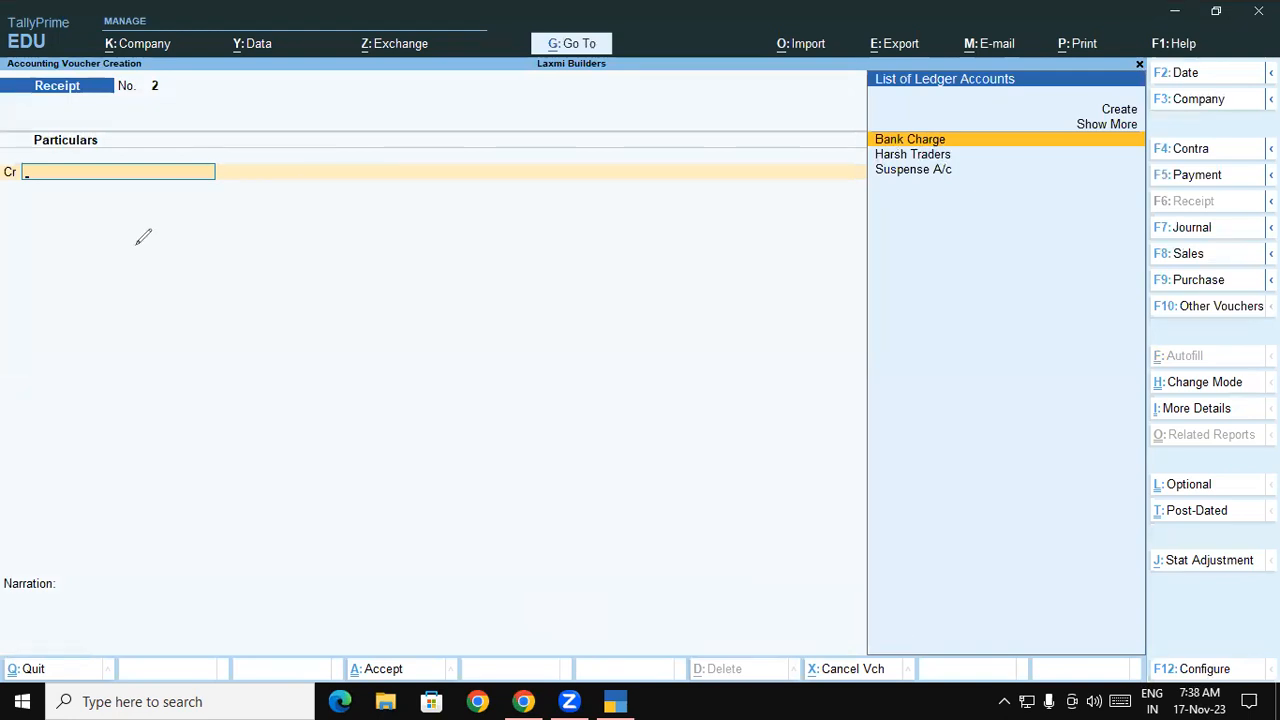
pyautogui.moveTo(206, 251); pyautogui.dragTo(165, 305)
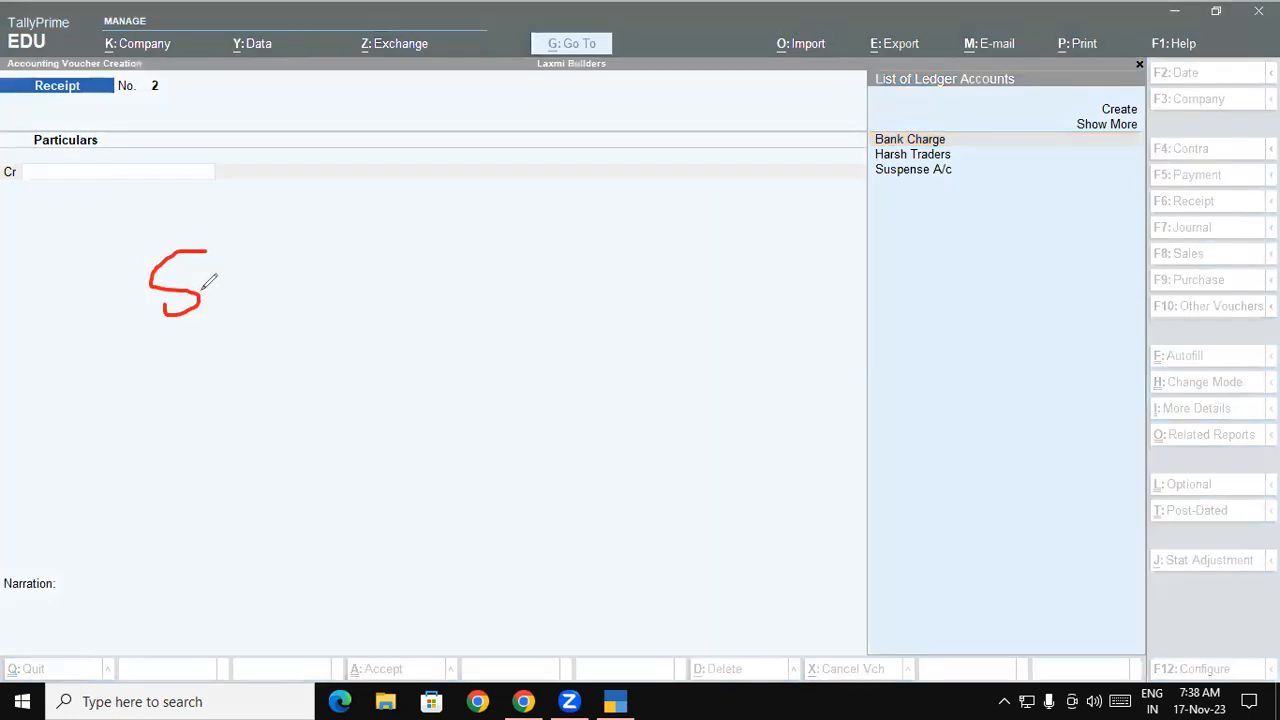
pyautogui.moveTo(320, 278); pyautogui.dragTo(687, 252)
pyautogui.moveTo(853, 228)
pyautogui.mouseDown()
pyautogui.moveTo(820, 222)
pyautogui.moveTo(851, 281)
pyautogui.mouseUp()
pyautogui.moveTo(398, 103)
pyautogui.mouseDown()
pyautogui.moveTo(519, 96)
pyautogui.moveTo(464, 180)
pyautogui.mouseUp()
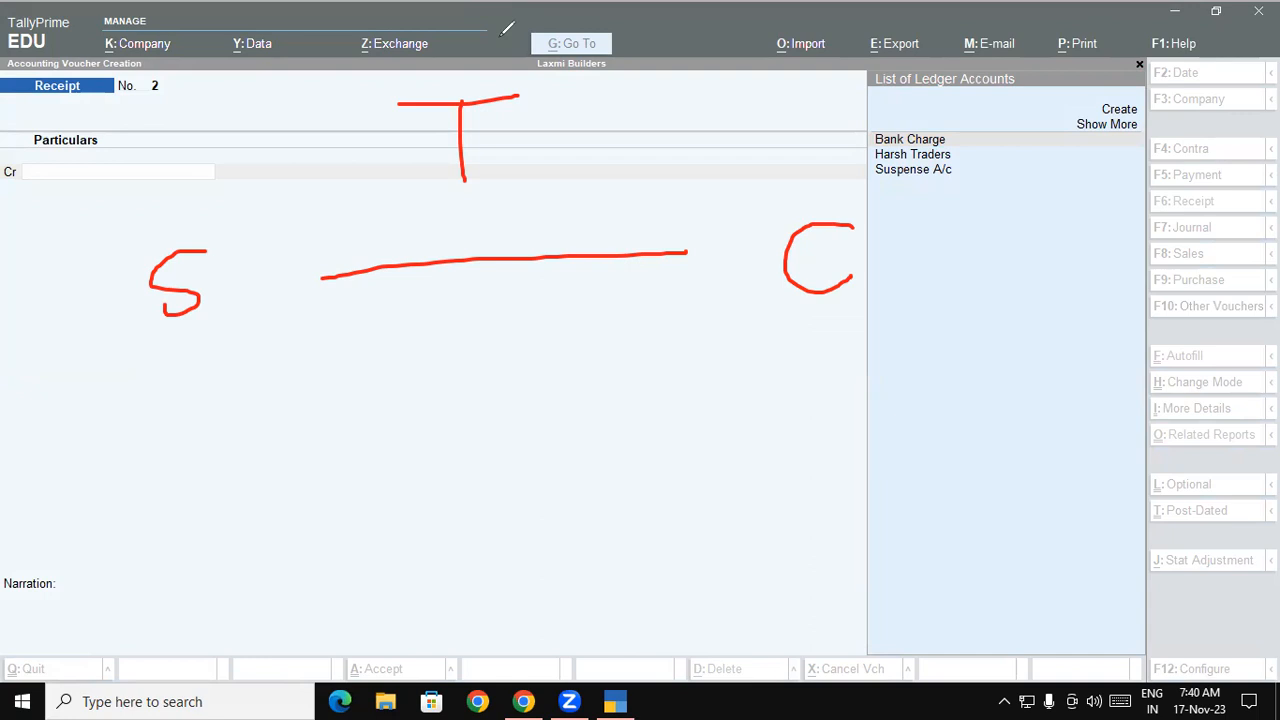
pyautogui.click(85, 492)
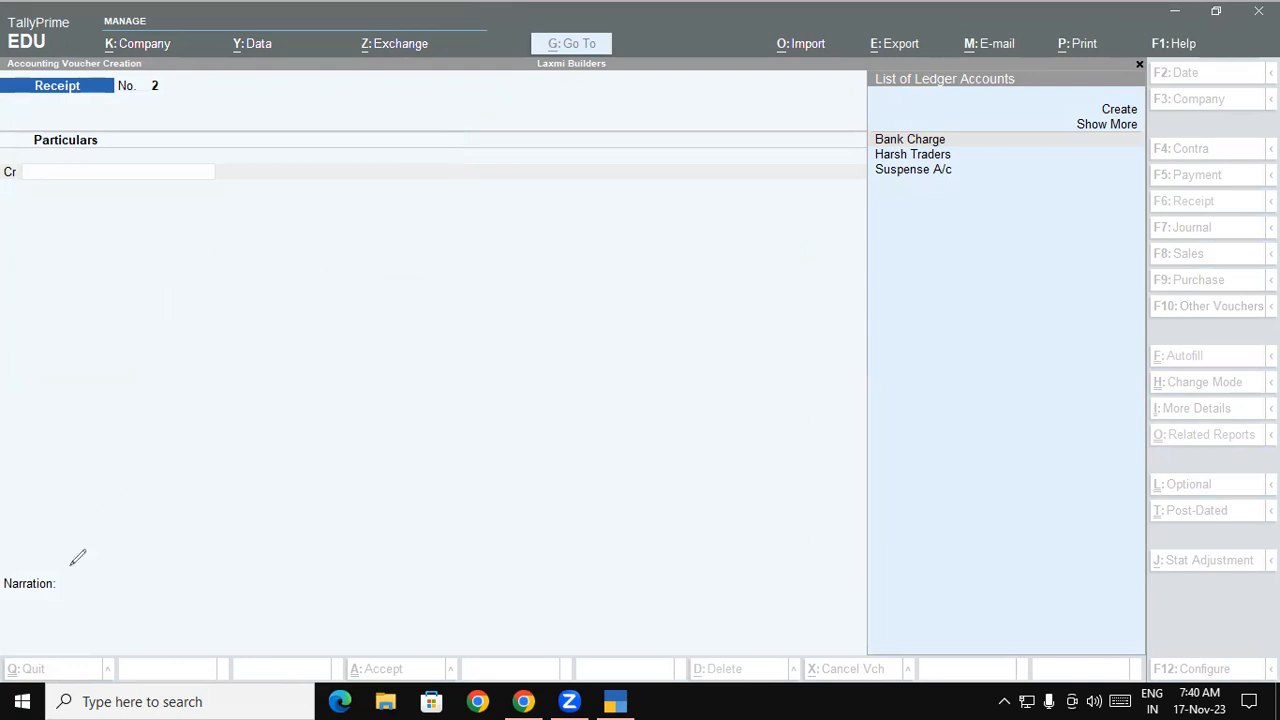
pyautogui.click(41, 586)
pyautogui.click(311, 388)
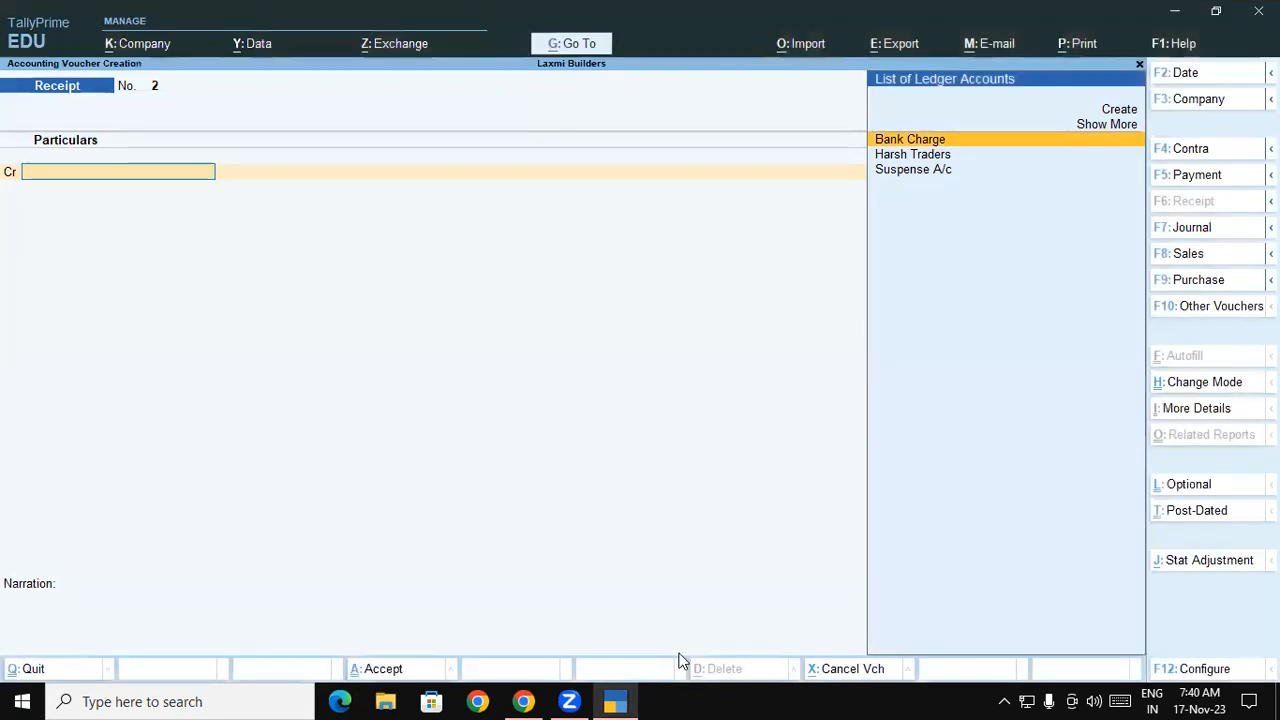
# - In Chrome, search 'e way bill' and open the ewaybillgst.gov.in sign-in page
pyautogui.click(538, 700)
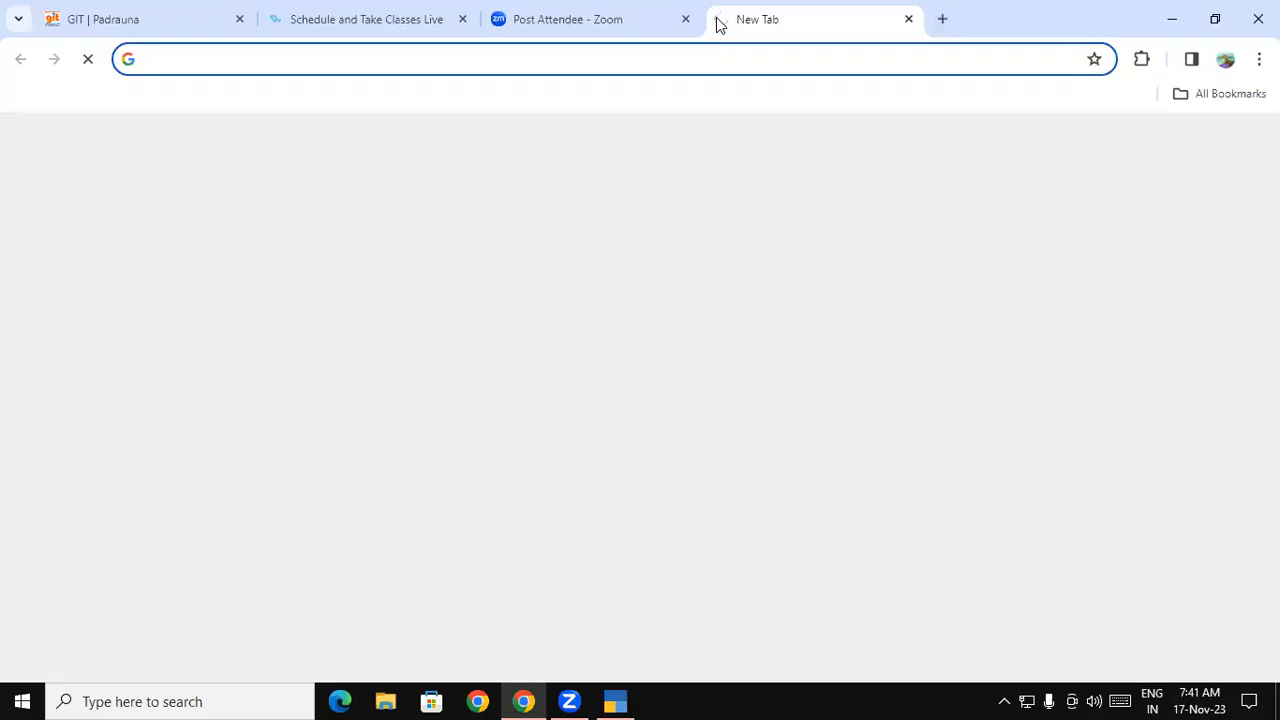
pyautogui.write('e way bill')
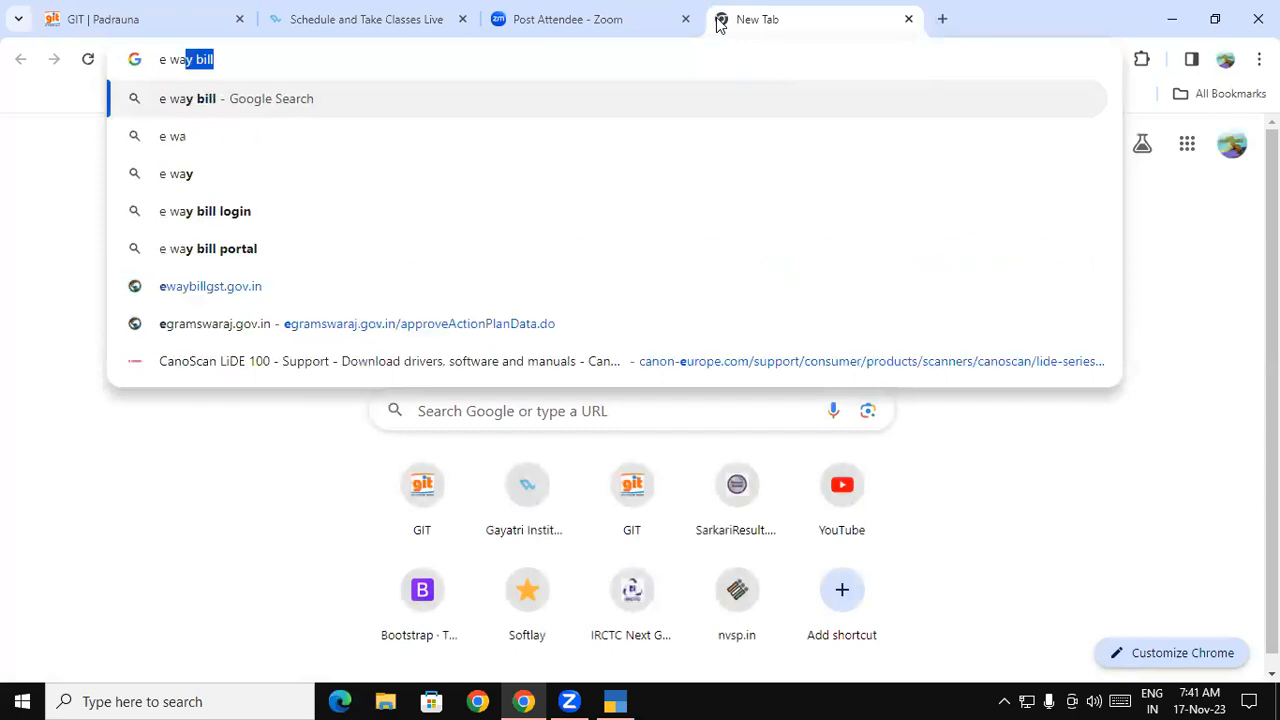
pyautogui.press('Return')
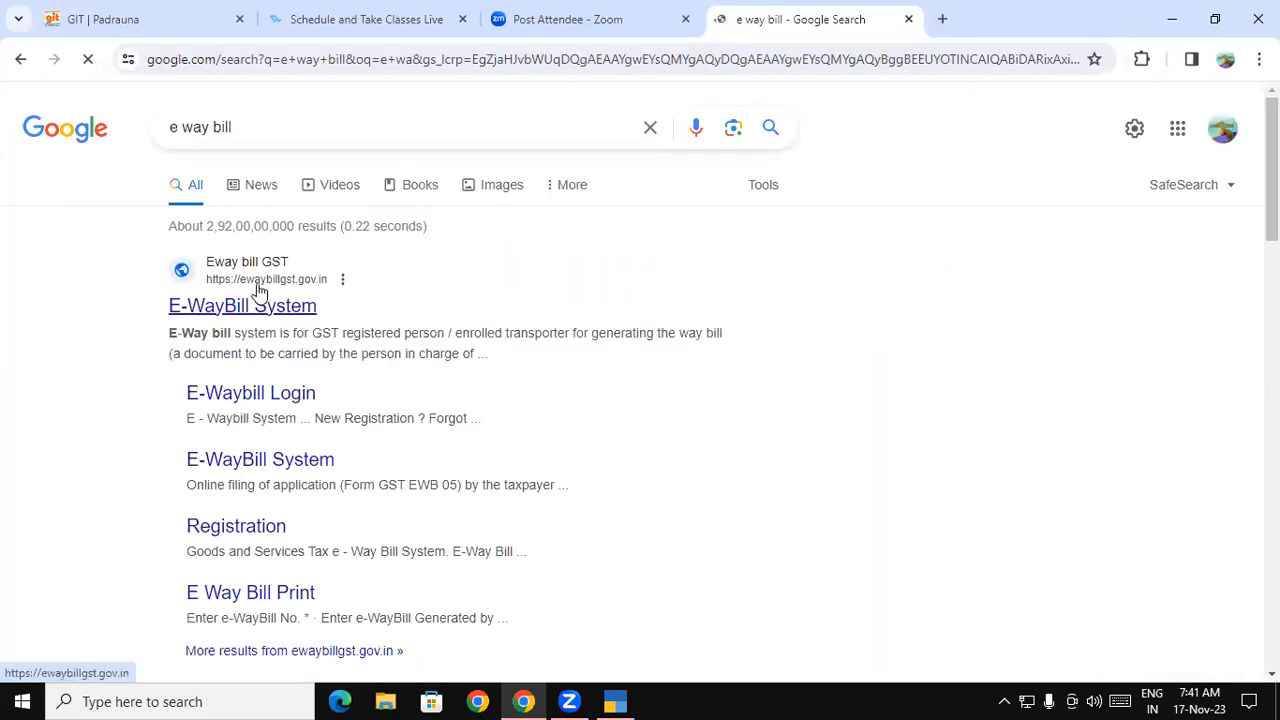
pyautogui.click(256, 308)
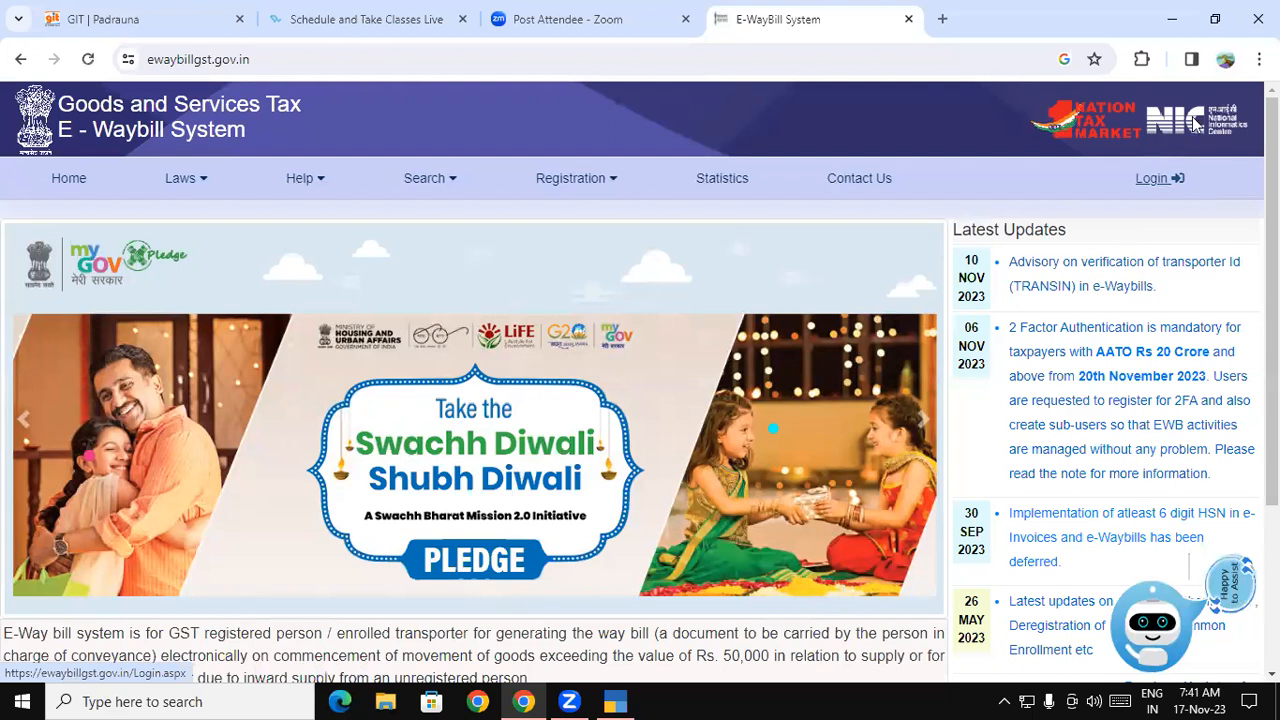
pyautogui.click(1170, 183)
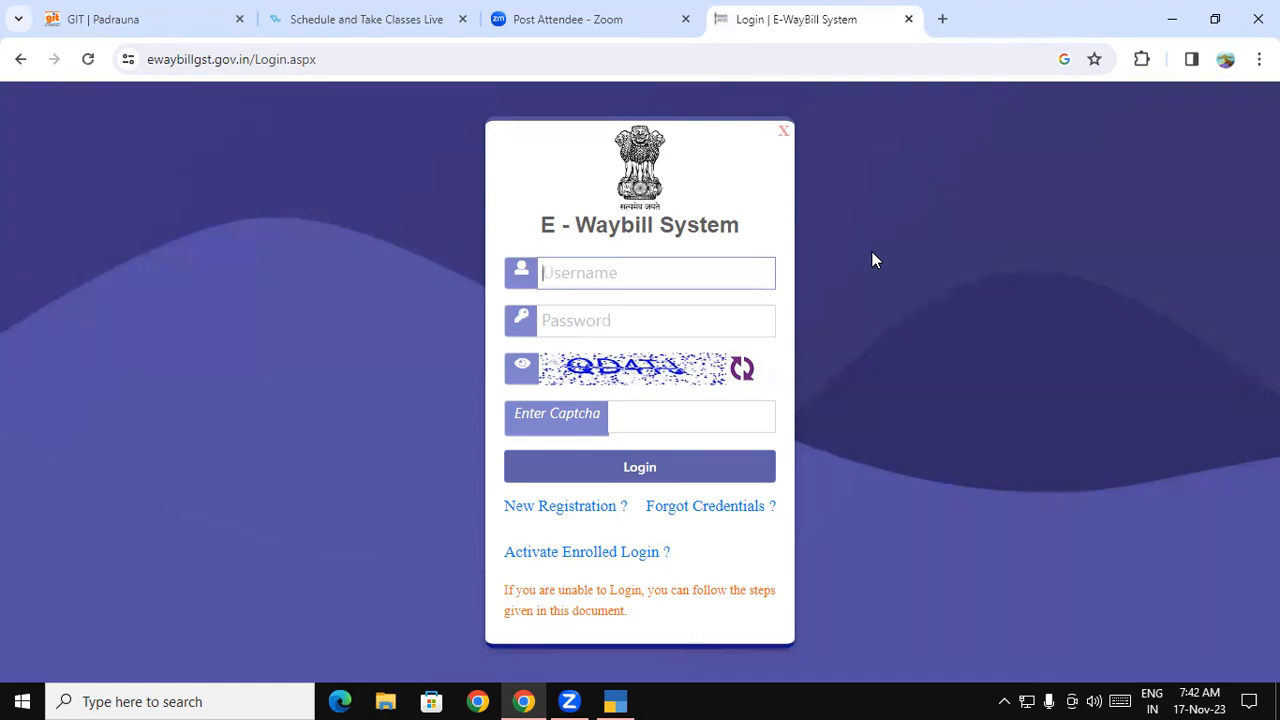
# - Log in to the GST e-Way Bill System with the taxpayer username, password and captcha
pyautogui.write('ashutosh1490')
pyautogui.click(709, 316)
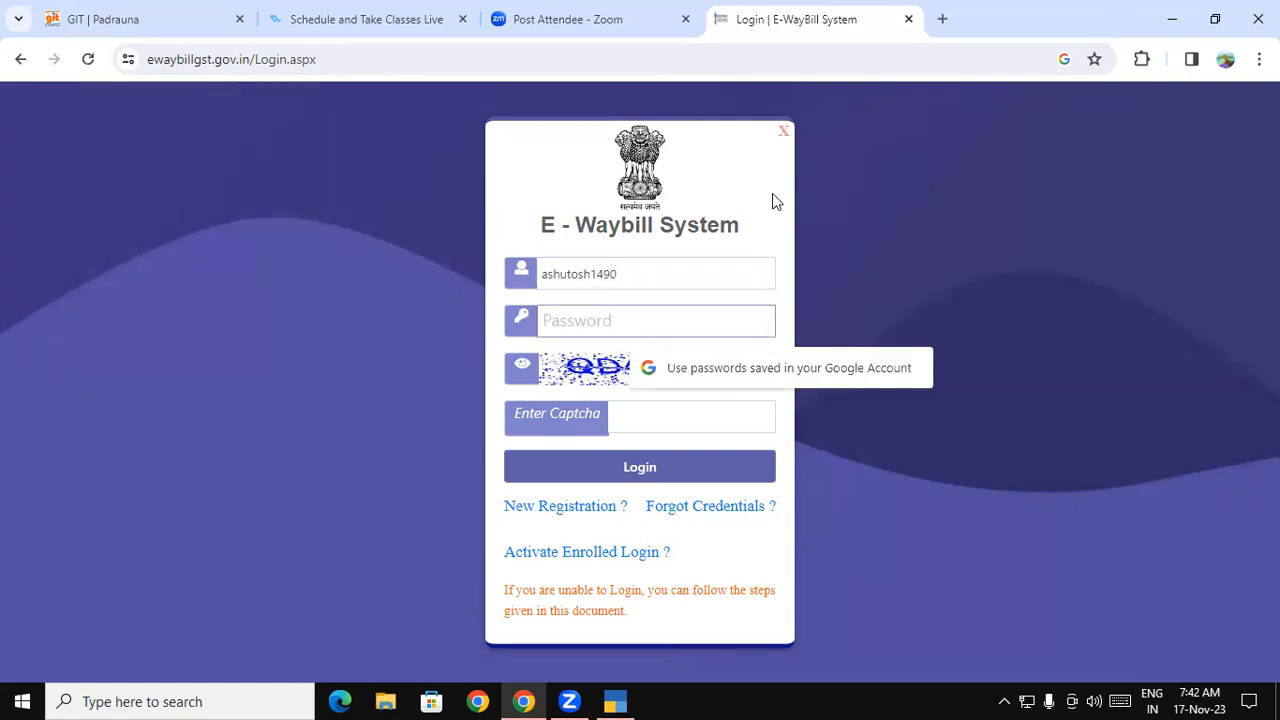
pyautogui.write('a')
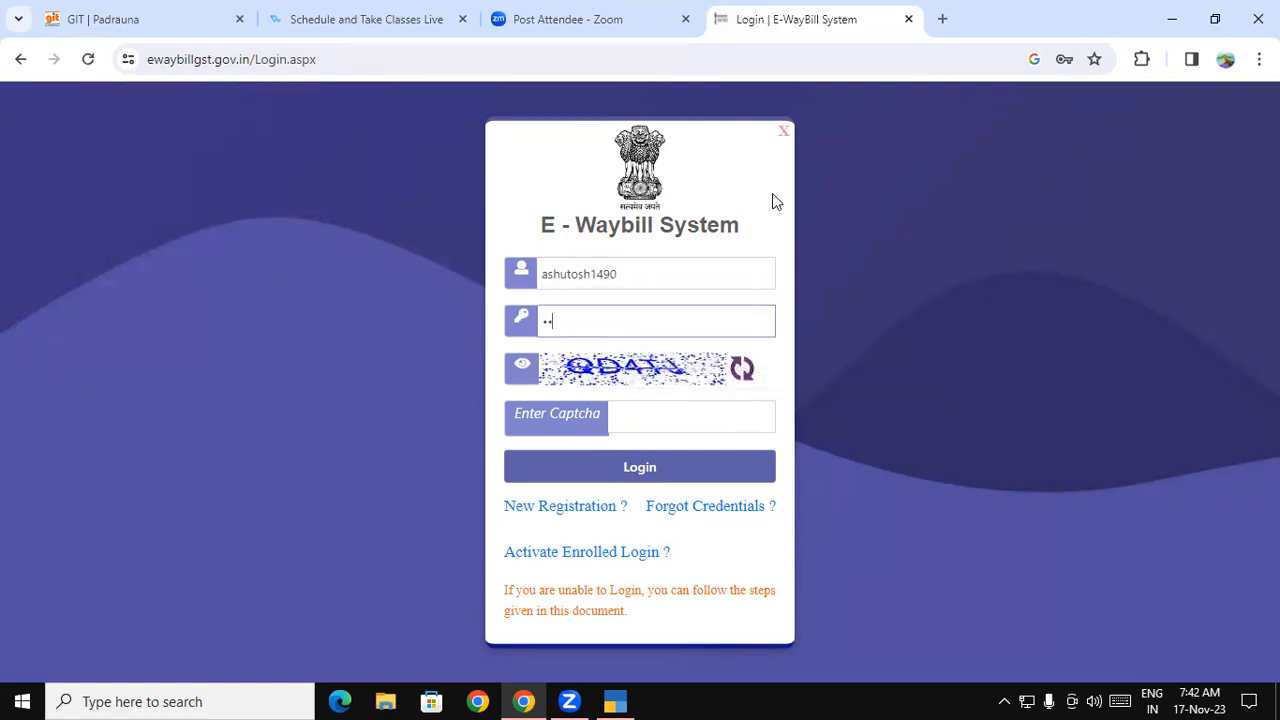
pyautogui.write('a')
pyautogui.write('*******')
pyautogui.click(721, 423)
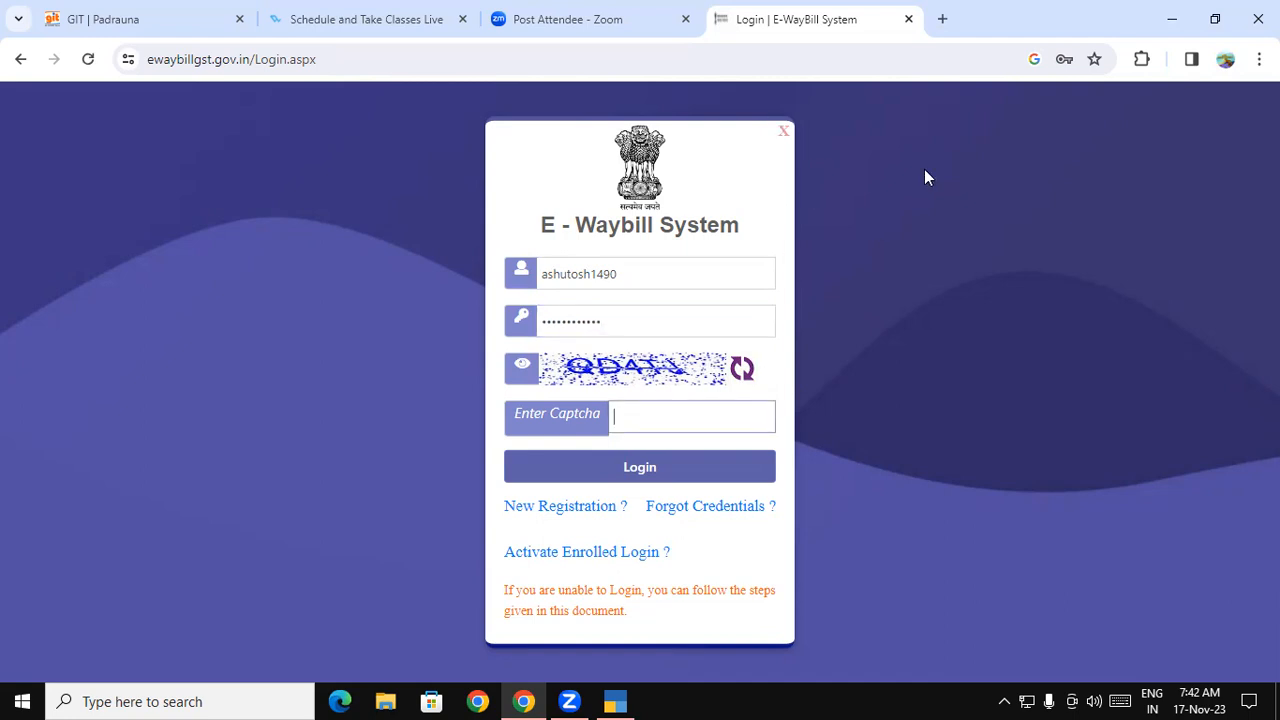
pyautogui.write('QD')
pyautogui.write('4T')
pyautogui.write(',')
pyautogui.click(740, 479)
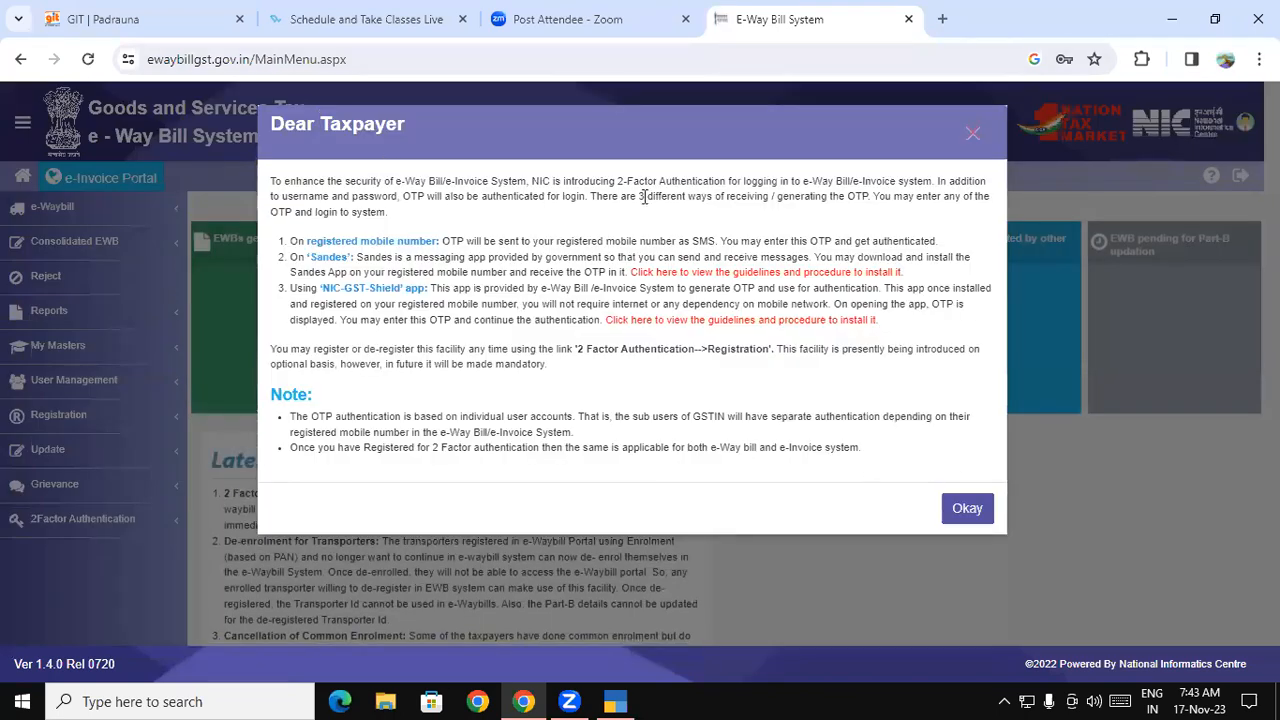
# - Dismiss the 2-Factor Authentication notice and start a new e-Way Bill from the e-Waybill menu
pyautogui.click(972, 134)
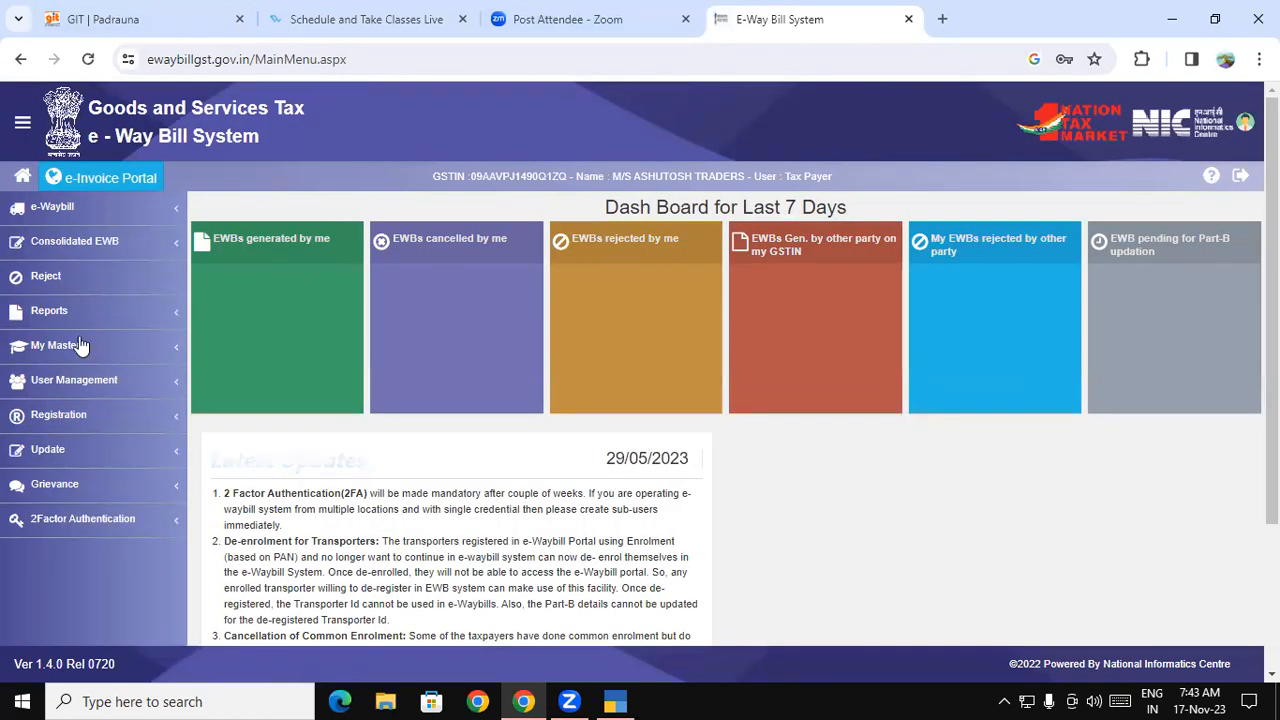
pyautogui.click(52, 210)
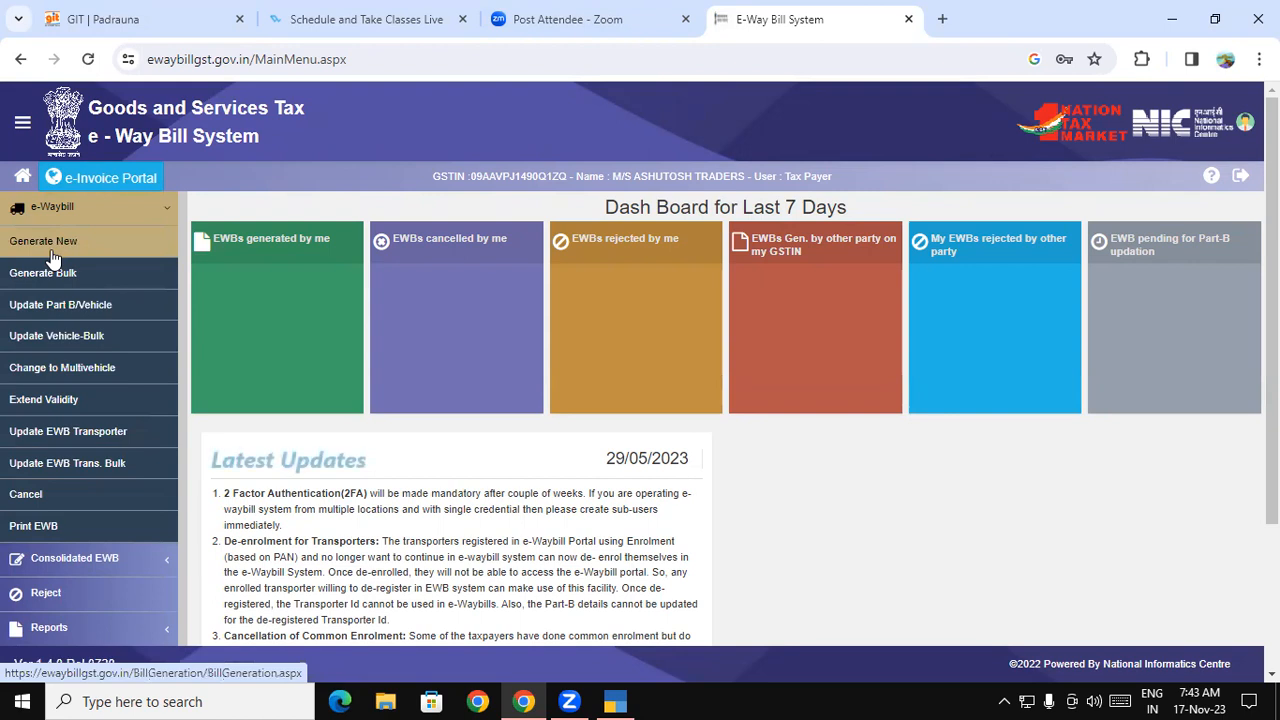
pyautogui.click(52, 257)
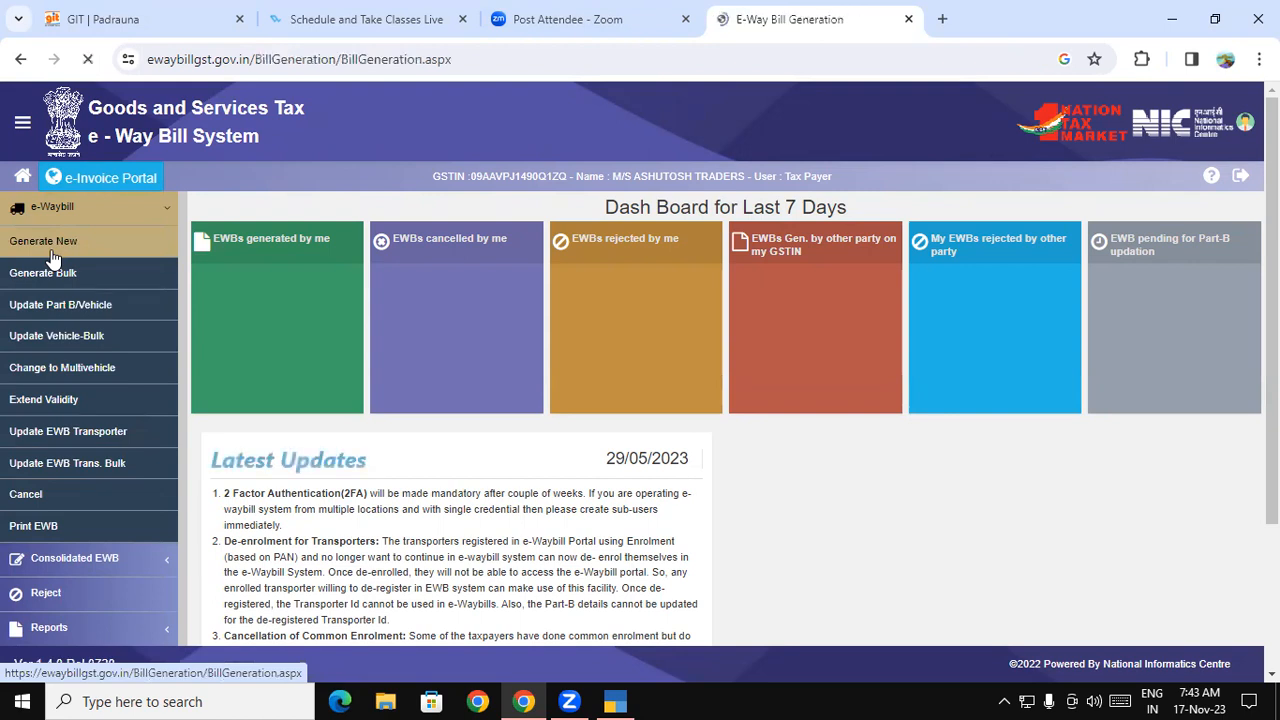
pyautogui.scroll(-1, 443, 349)
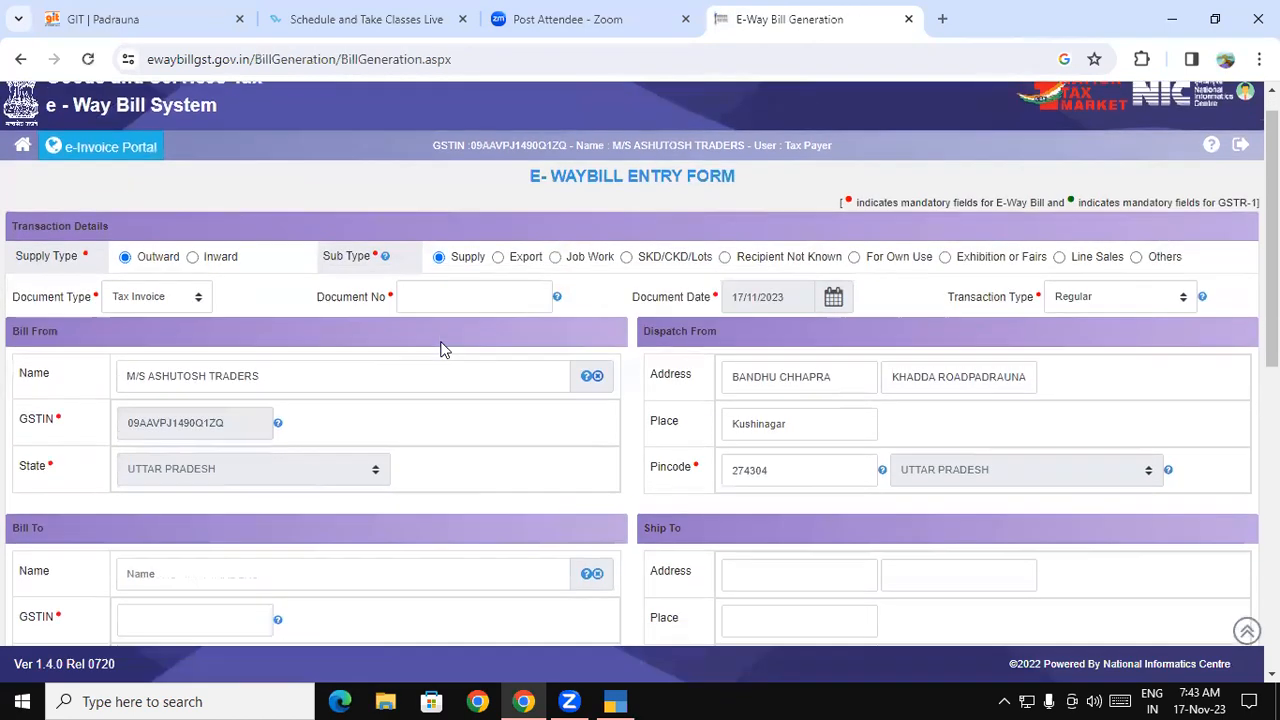
pyautogui.scroll(-1, 277, 266)
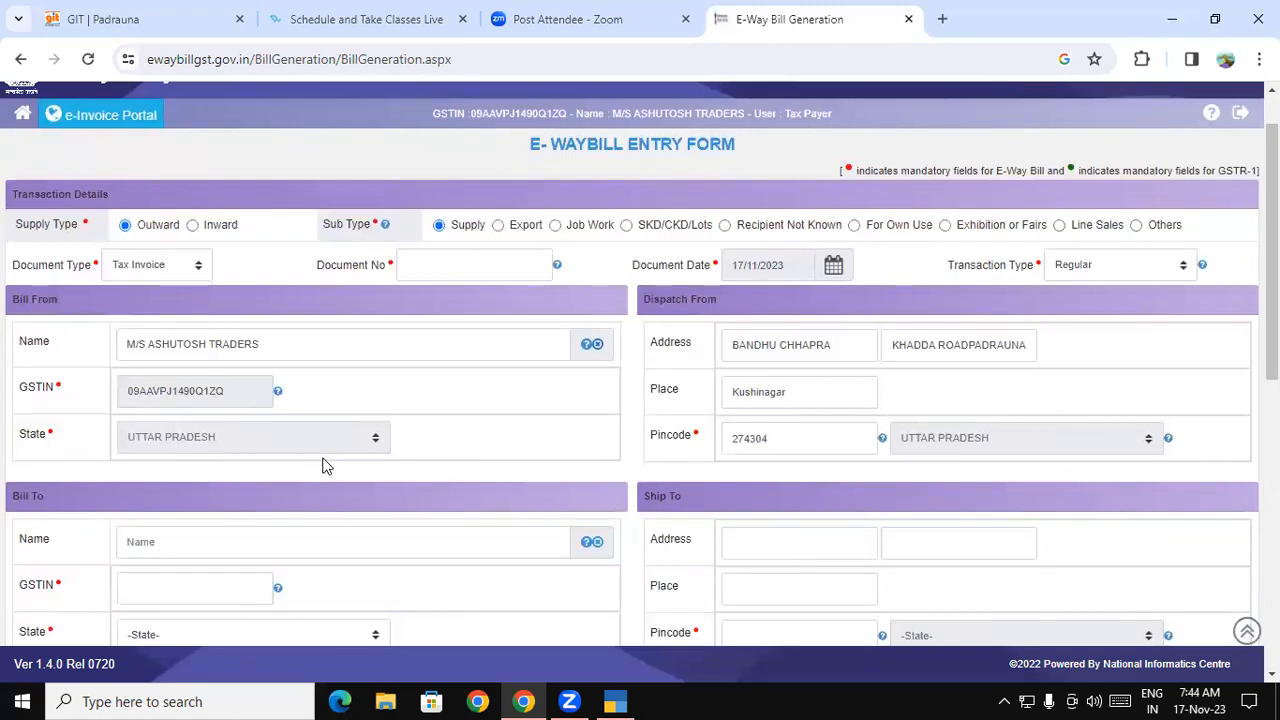
# - Keep Tax Invoice as the document type, enter document number 420, and leave transaction type Regular
pyautogui.click(170, 270)
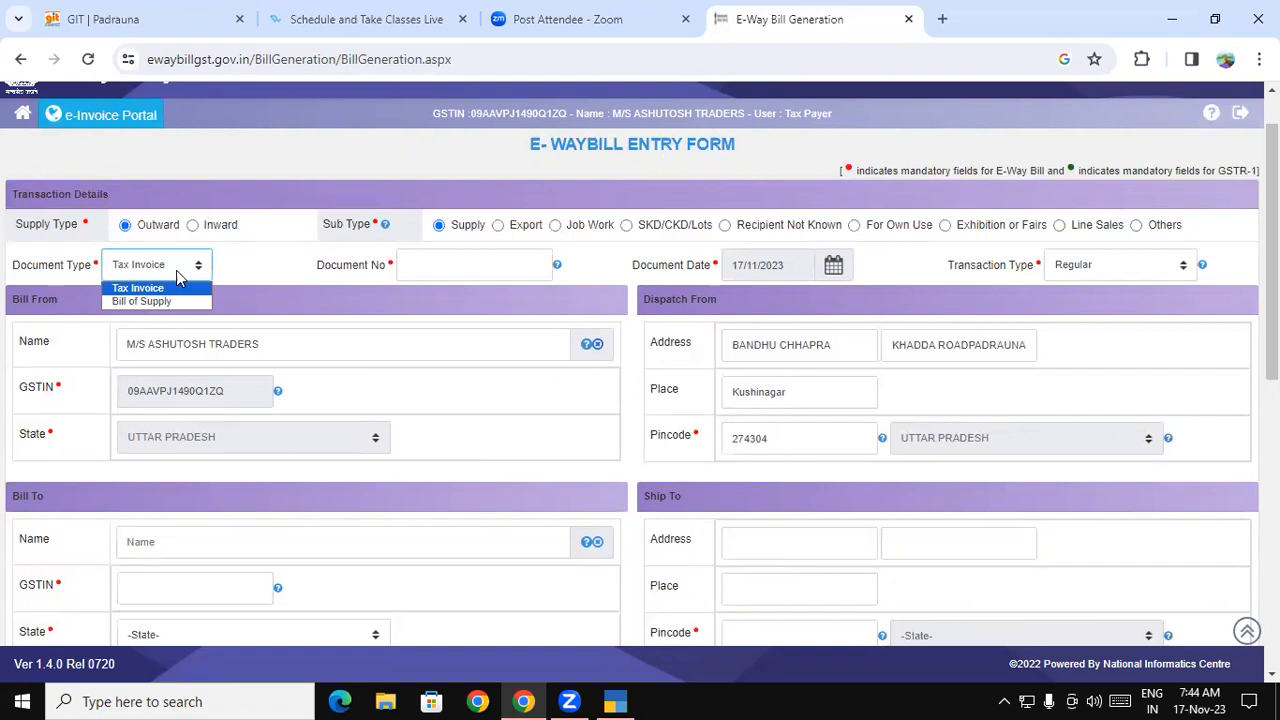
pyautogui.click(170, 291)
pyautogui.click(472, 262)
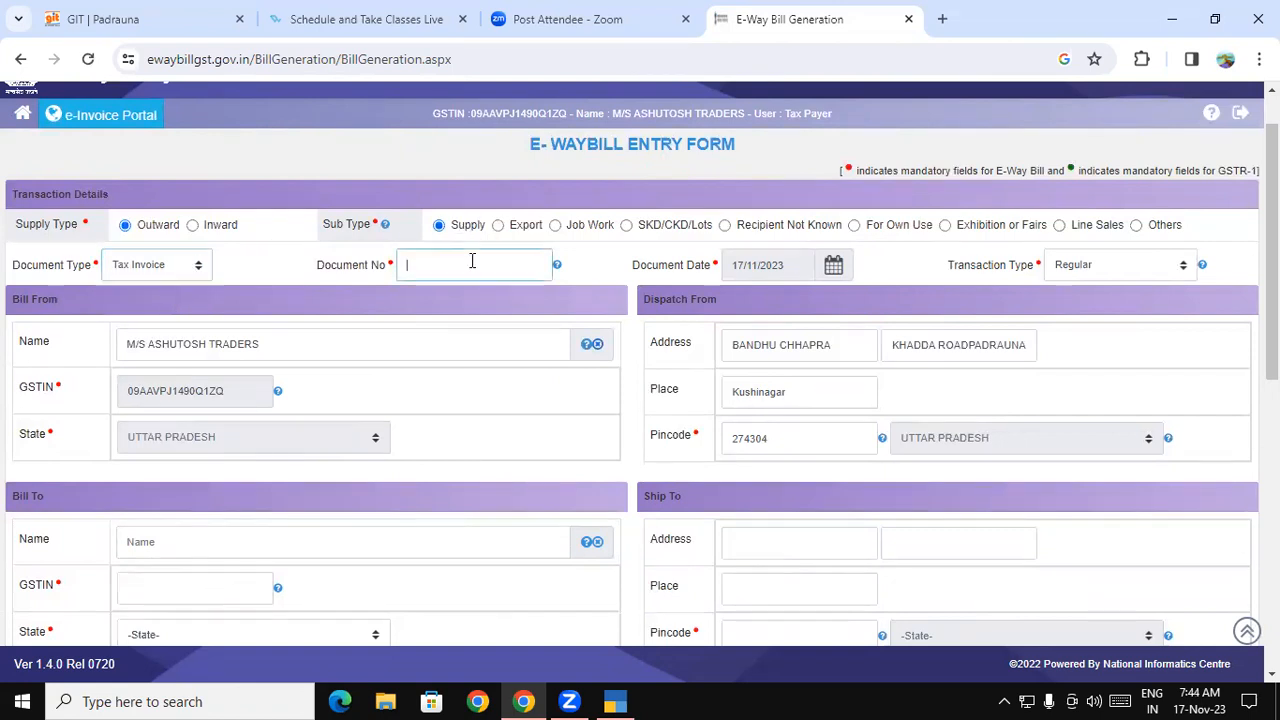
pyautogui.write('420')
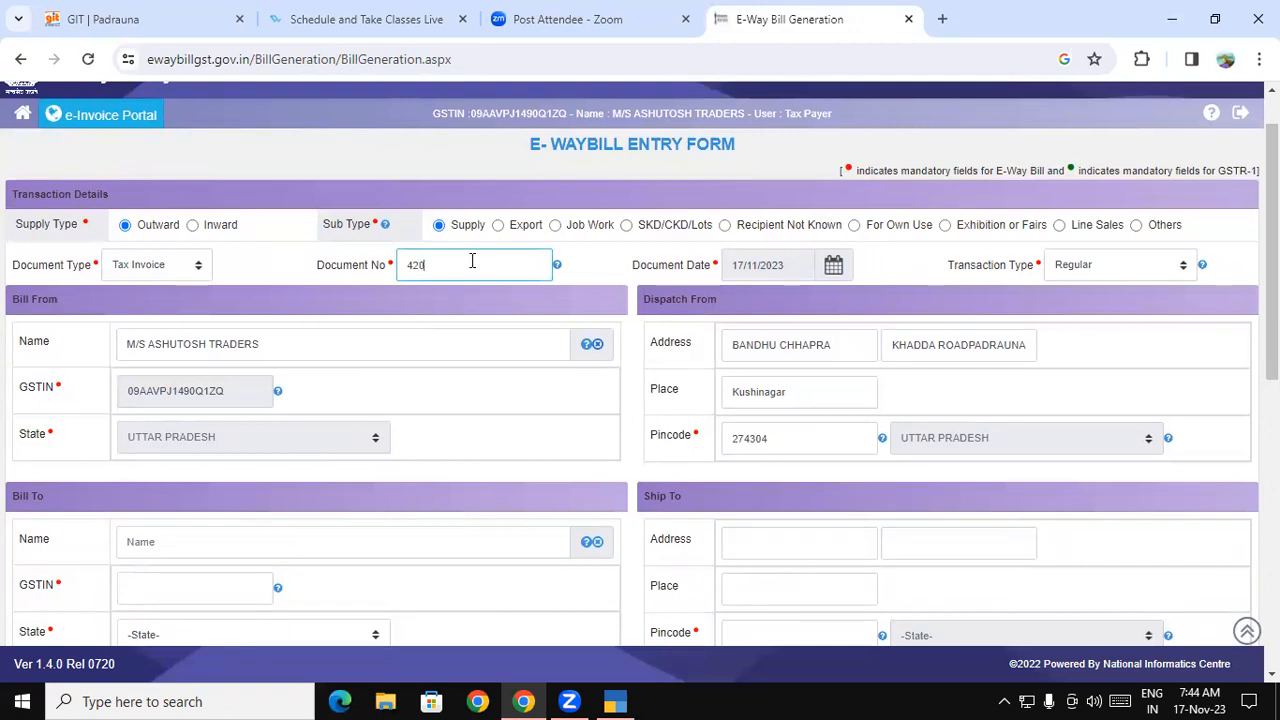
pyautogui.click(598, 260)
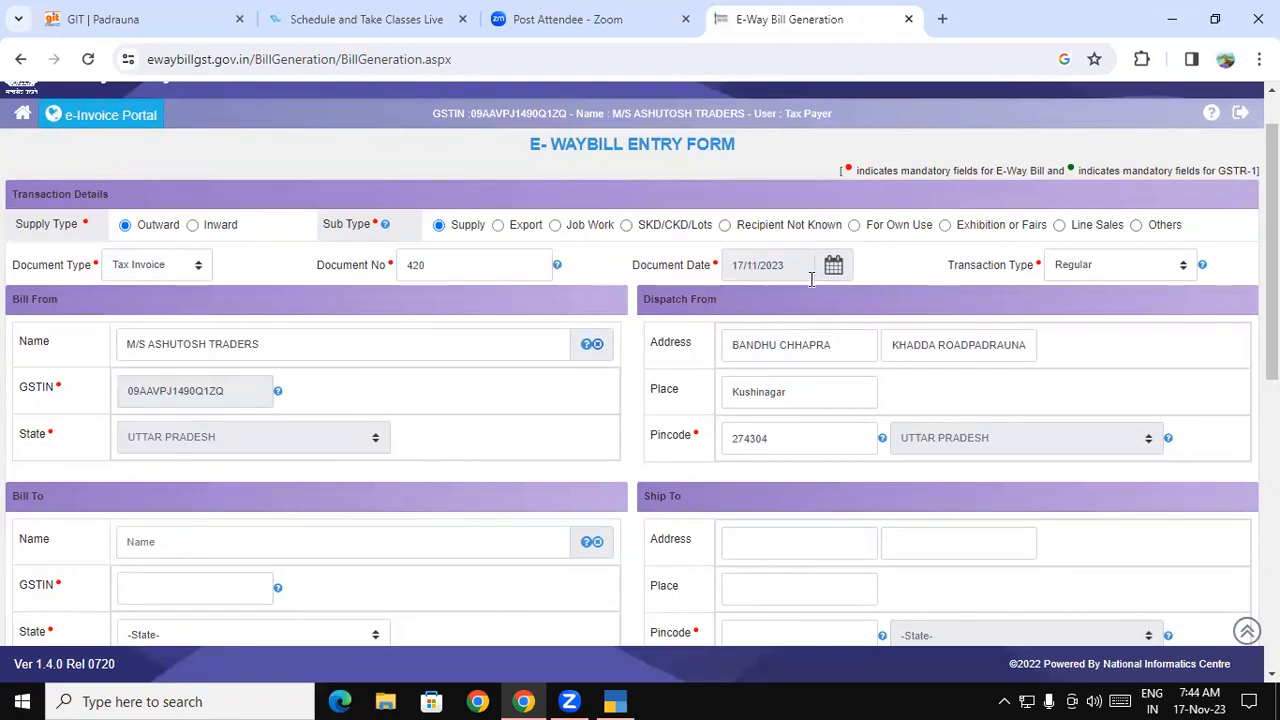
pyautogui.click(1122, 276)
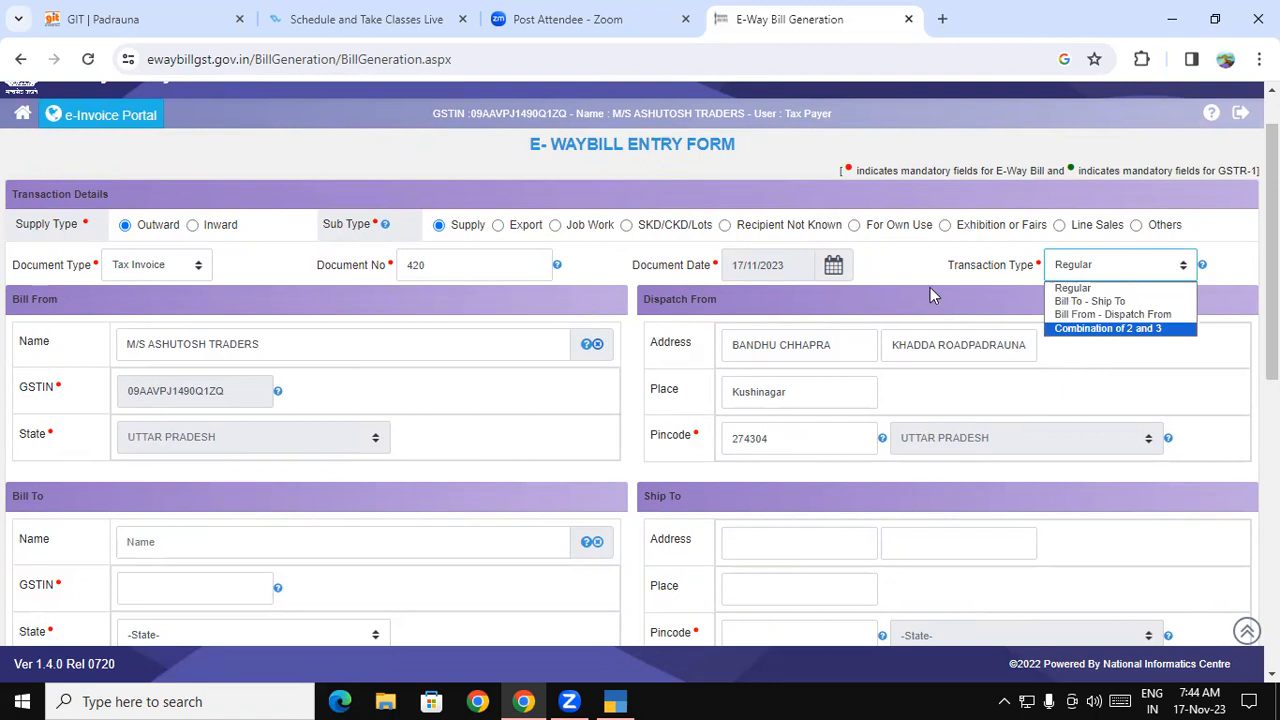
pyautogui.click(897, 276)
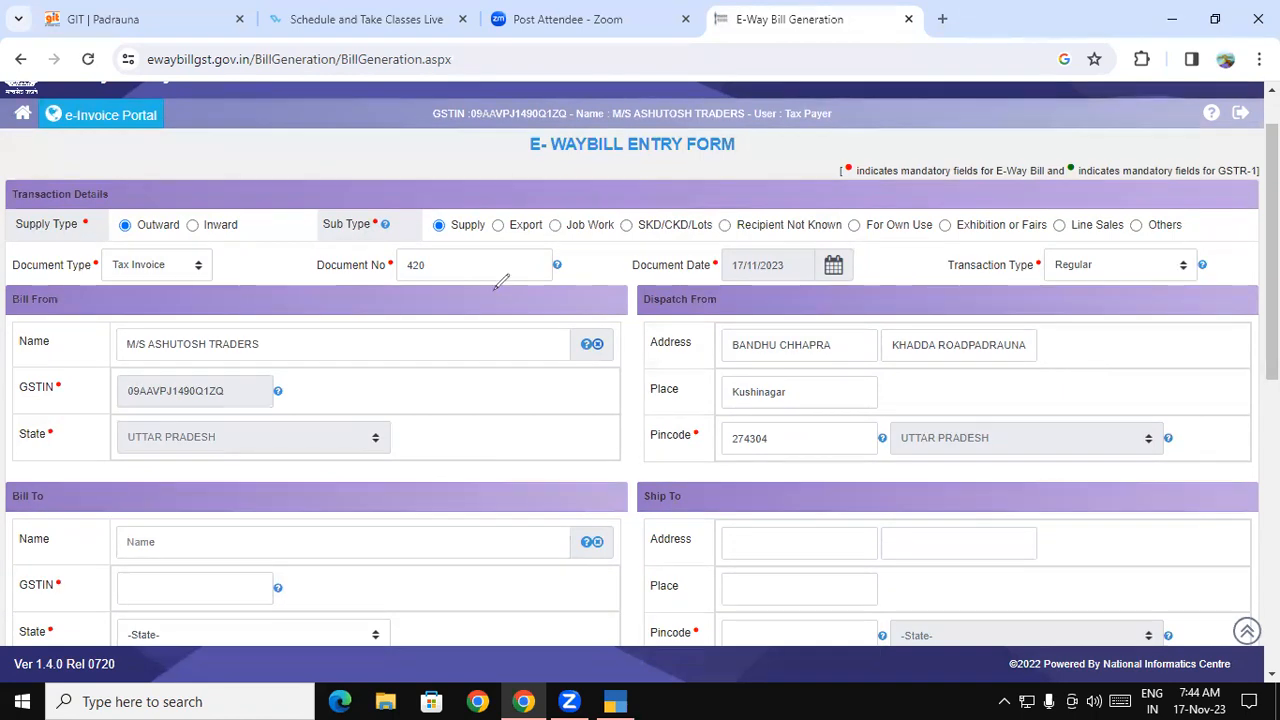
pyautogui.moveTo(605, 255); pyautogui.dragTo(600, 219)
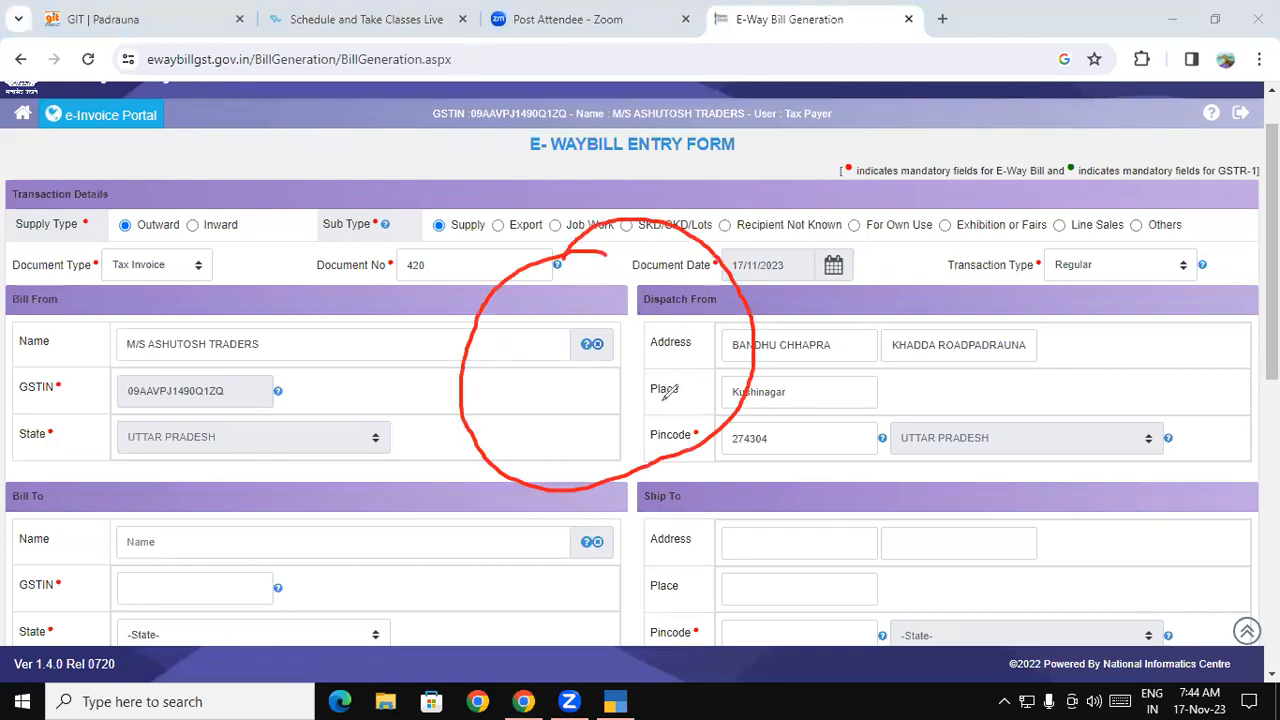
pyautogui.moveTo(1043, 72)
pyautogui.mouseDown()
pyautogui.moveTo(806, 208)
pyautogui.moveTo(775, 245)
pyautogui.mouseUp()
pyautogui.moveTo(770, 190)
pyautogui.mouseDown()
pyautogui.moveTo(795, 258)
pyautogui.moveTo(868, 272)
pyautogui.moveTo(850, 286)
pyautogui.moveTo(877, 253)
pyautogui.moveTo(945, 277)
pyautogui.mouseUp()
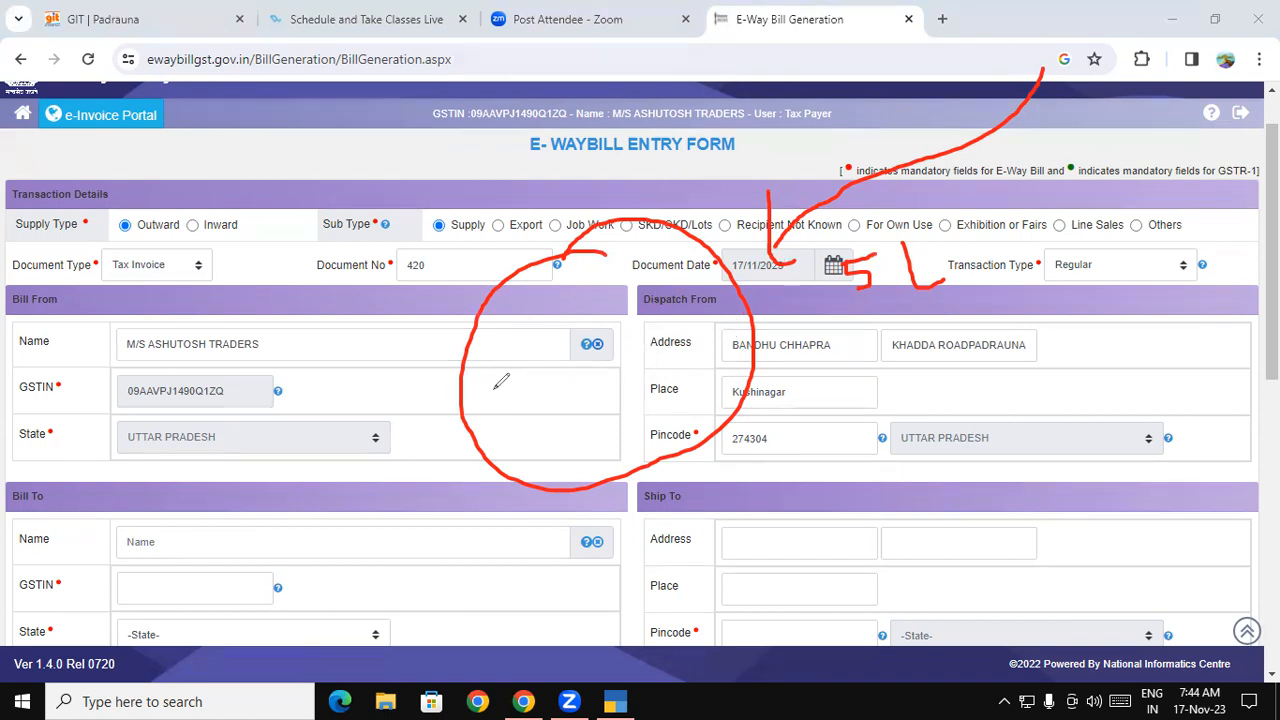
pyautogui.moveTo(493, 388)
pyautogui.mouseDown()
pyautogui.moveTo(410, 390)
pyautogui.moveTo(210, 118)
pyautogui.moveTo(195, 146)
pyautogui.moveTo(238, 115)
pyautogui.mouseUp()
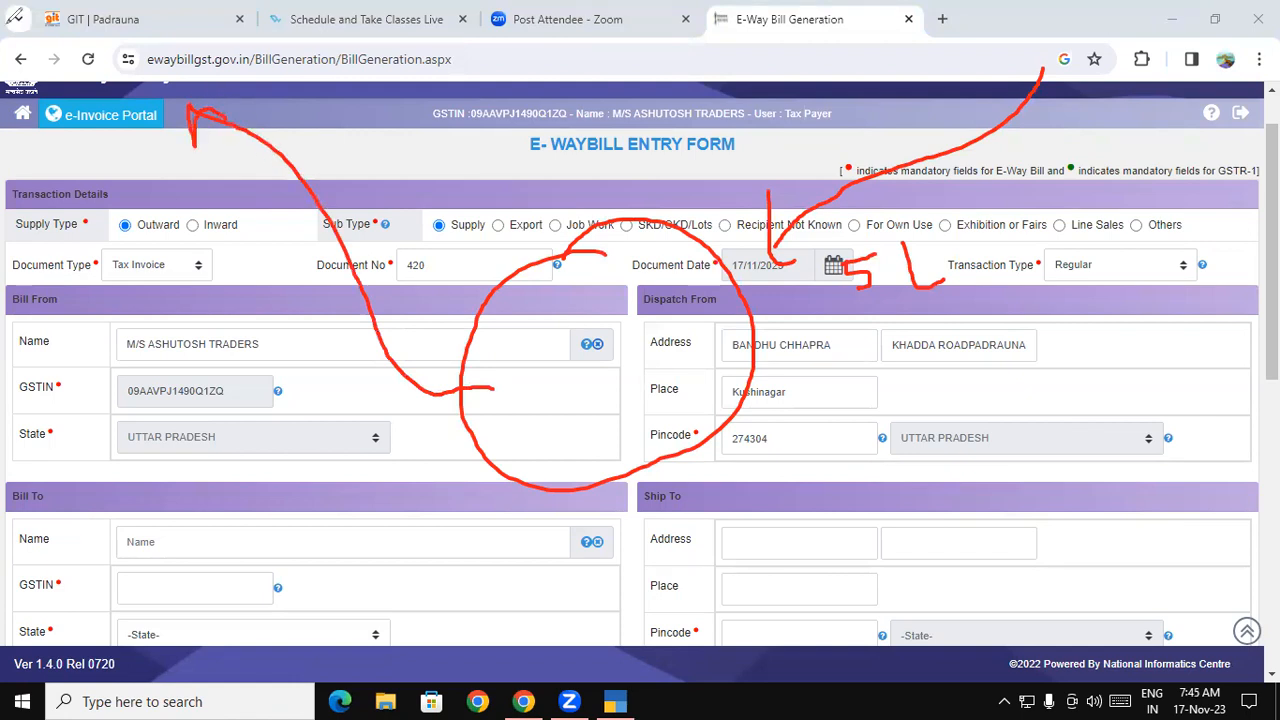
pyautogui.moveTo(152, 30)
pyautogui.mouseDown()
pyautogui.moveTo(121, 136)
pyautogui.moveTo(205, 12)
pyautogui.moveTo(126, 62)
pyautogui.mouseUp()
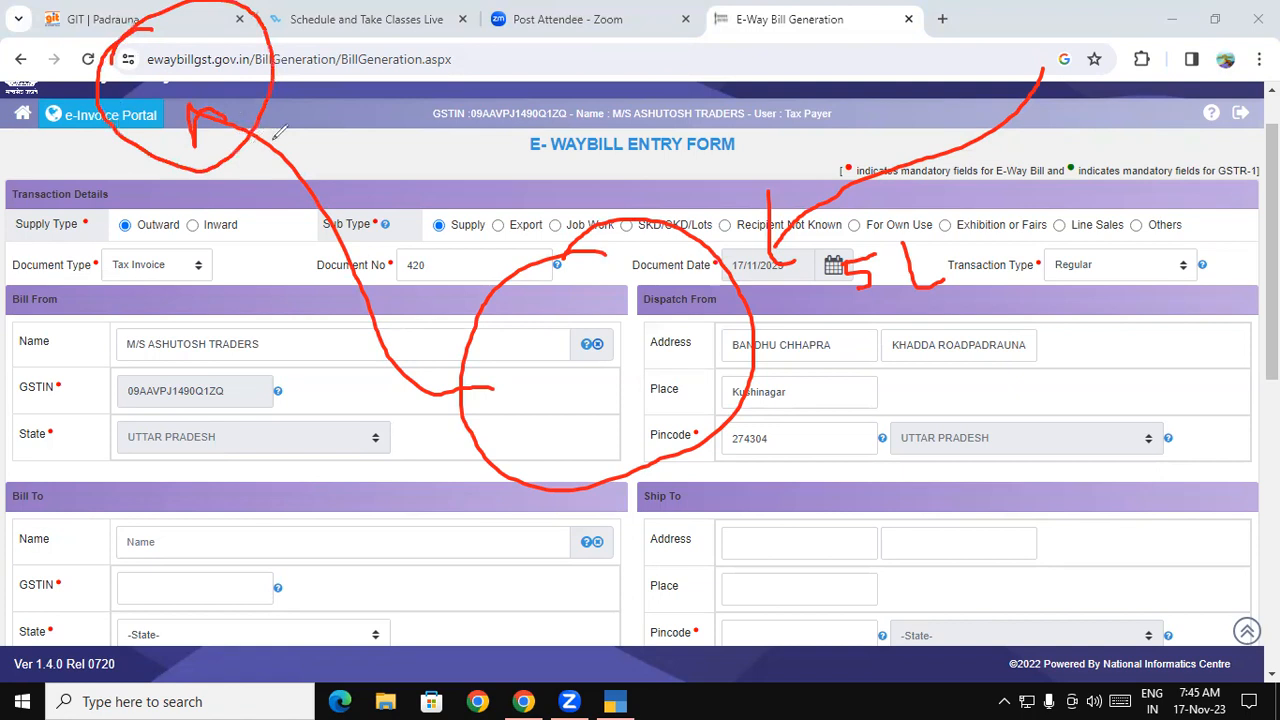
pyautogui.moveTo(296, 167); pyautogui.dragTo(415, 380)
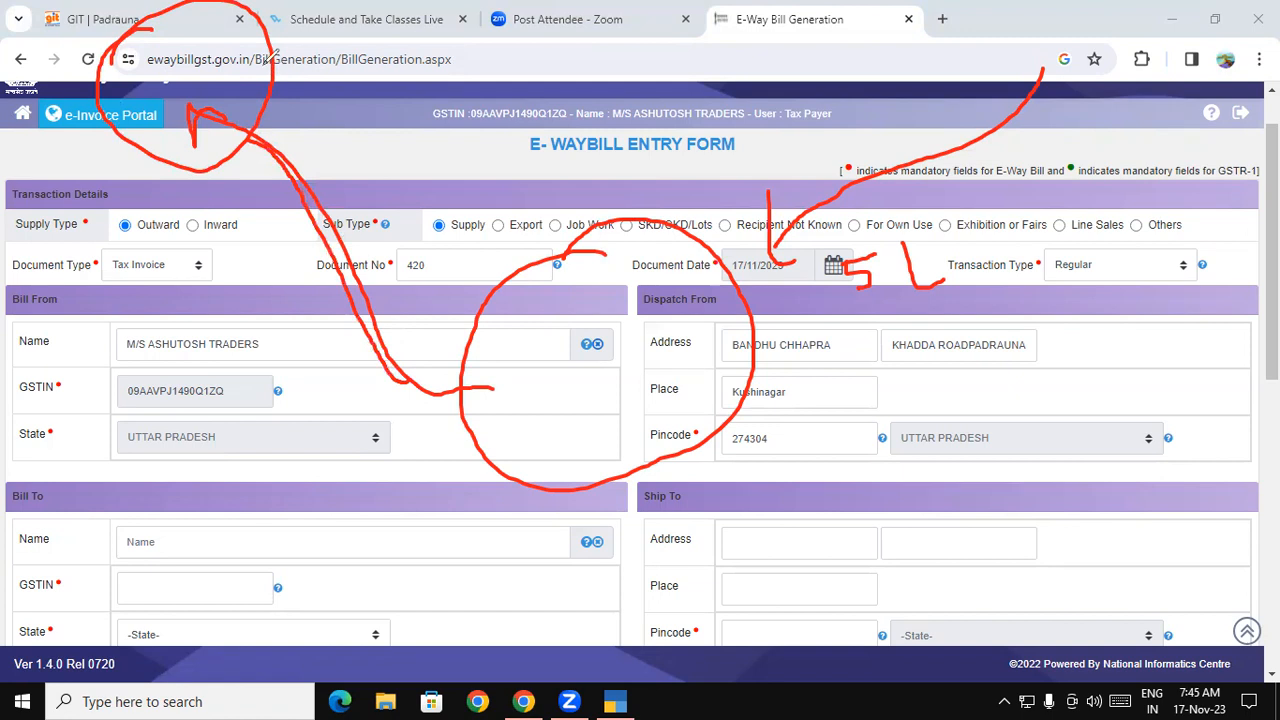
pyautogui.moveTo(250, 75)
pyautogui.mouseDown()
pyautogui.moveTo(358, 32)
pyautogui.moveTo(910, 40)
pyautogui.moveTo(1070, 50)
pyautogui.moveTo(1027, 97)
pyautogui.moveTo(1148, 100)
pyautogui.moveTo(1062, 32)
pyautogui.moveTo(1050, 80)
pyautogui.mouseUp()
pyautogui.moveTo(519, 56)
pyautogui.mouseDown()
pyautogui.moveTo(540, 80)
pyautogui.moveTo(530, 100)
pyautogui.mouseUp()
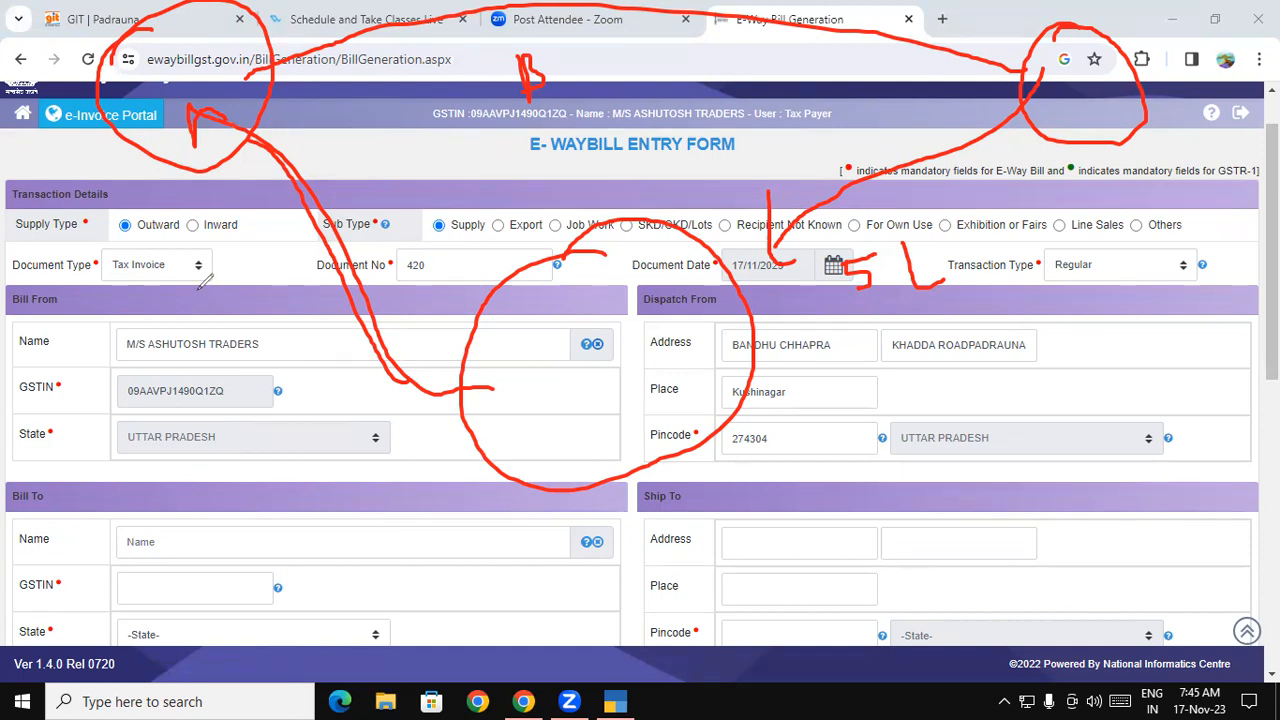
pyautogui.click(64, 473)
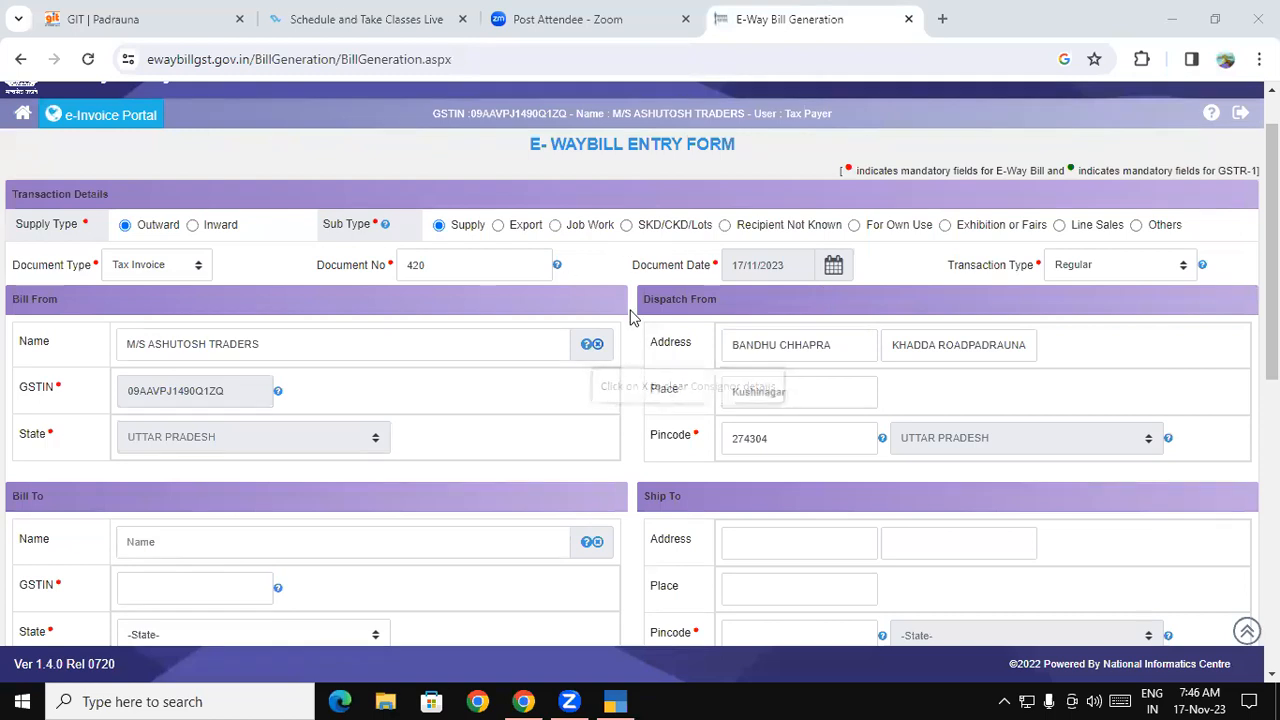
# - Enter the buyer's GSTIN under Bill To so M/S COMPUTER EMPIRE's details autofill
pyautogui.moveTo(574, 113); pyautogui.dragTo(747, 113)
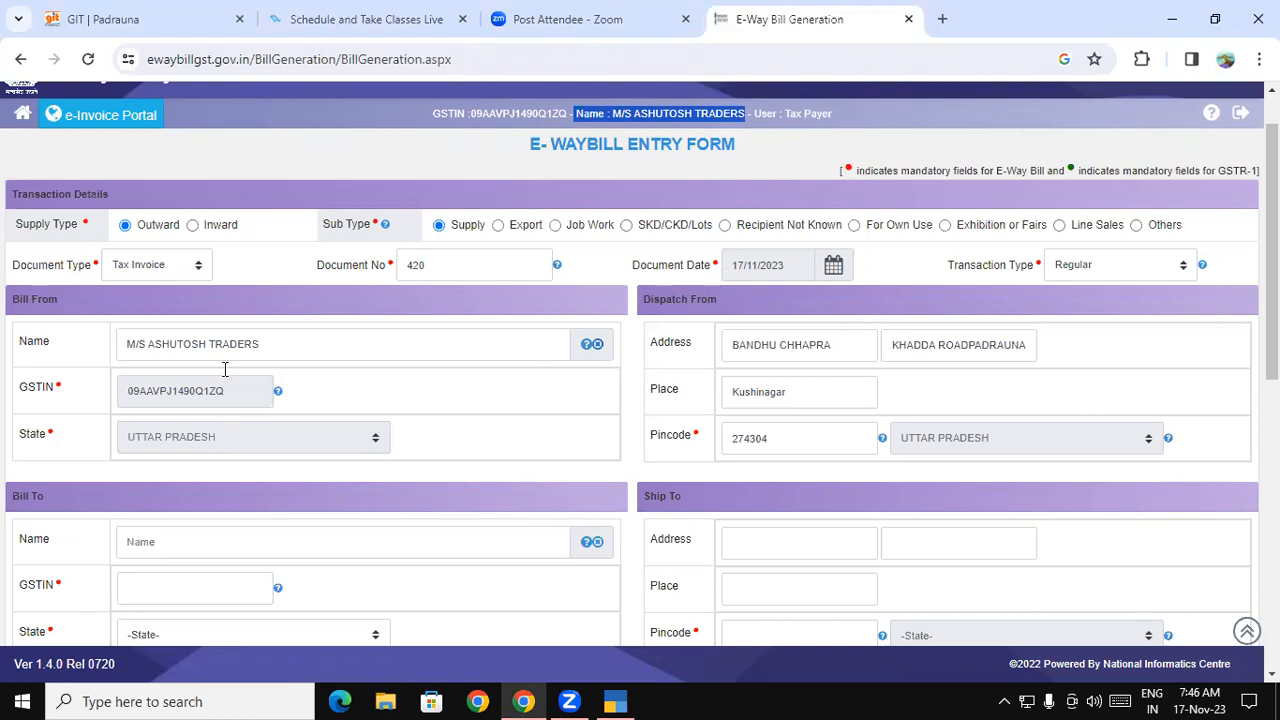
pyautogui.scroll(1, 880, 355)
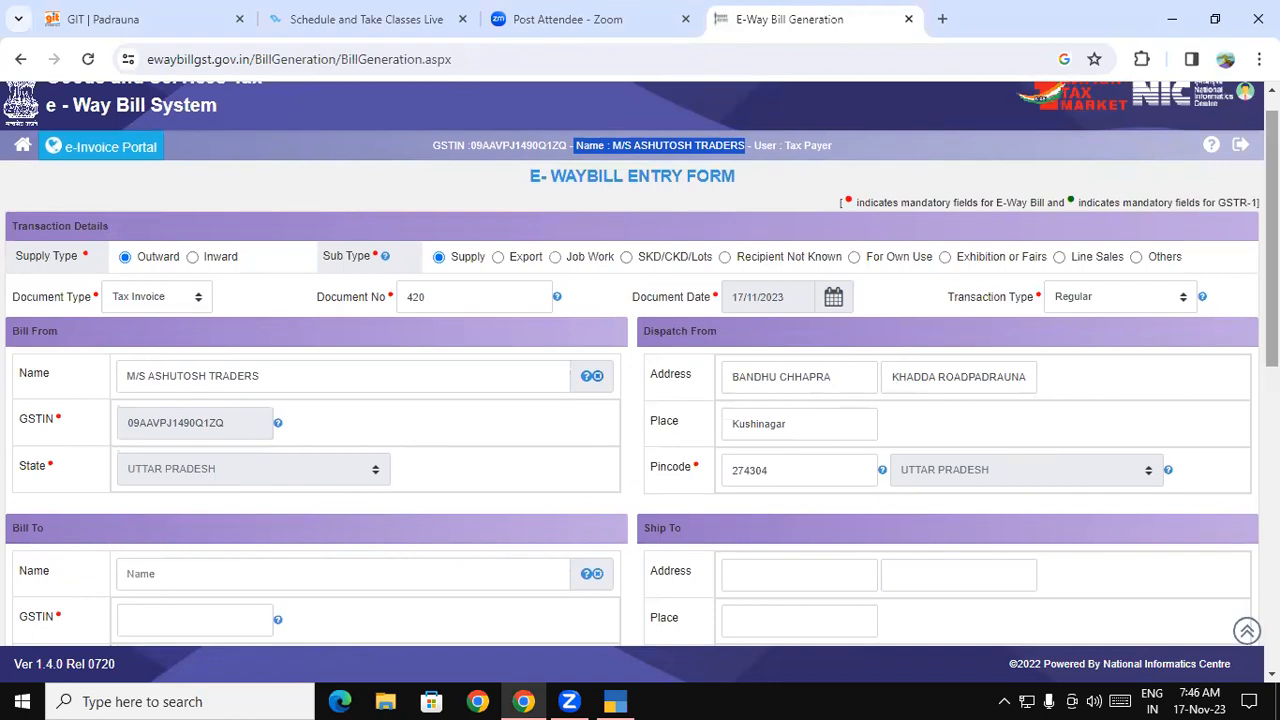
pyautogui.scroll(-3, 640, 360)
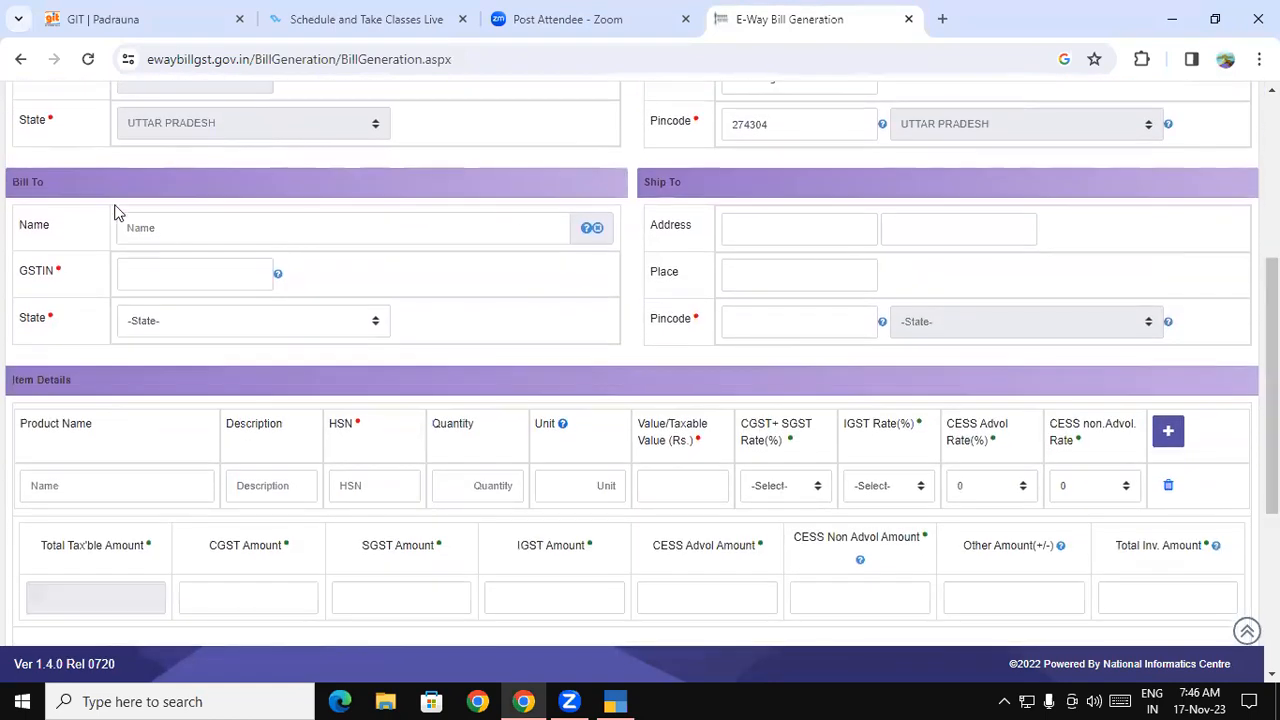
pyautogui.click(186, 233)
pyautogui.click(212, 281)
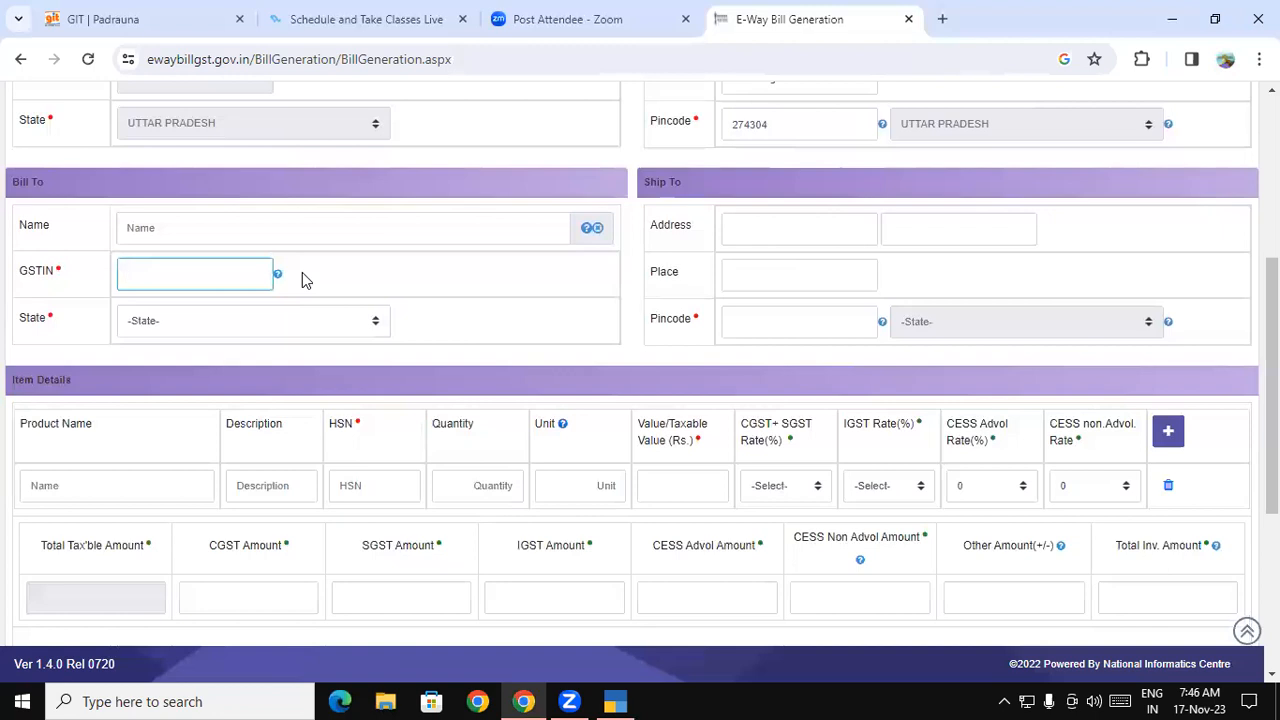
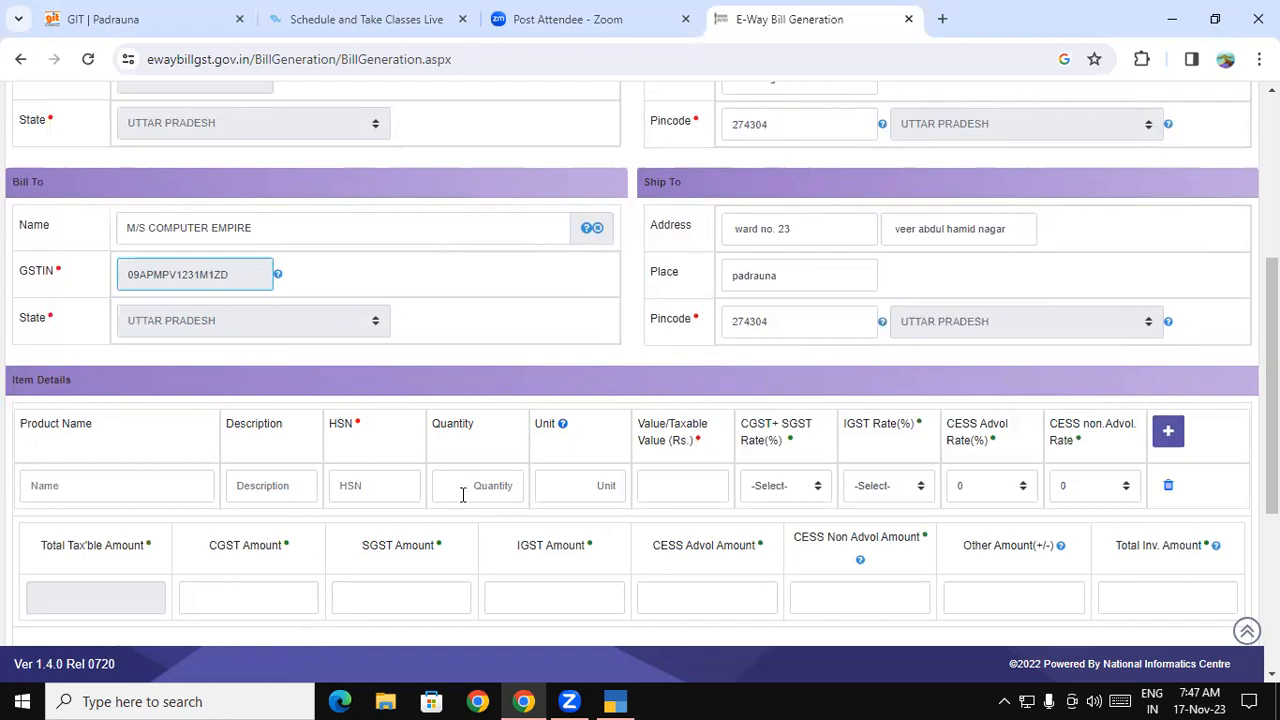
# - Add AMBUJA CEMENT PPC SPL as the item with quantity 100 and taxable value 50000
pyautogui.click(99, 494)
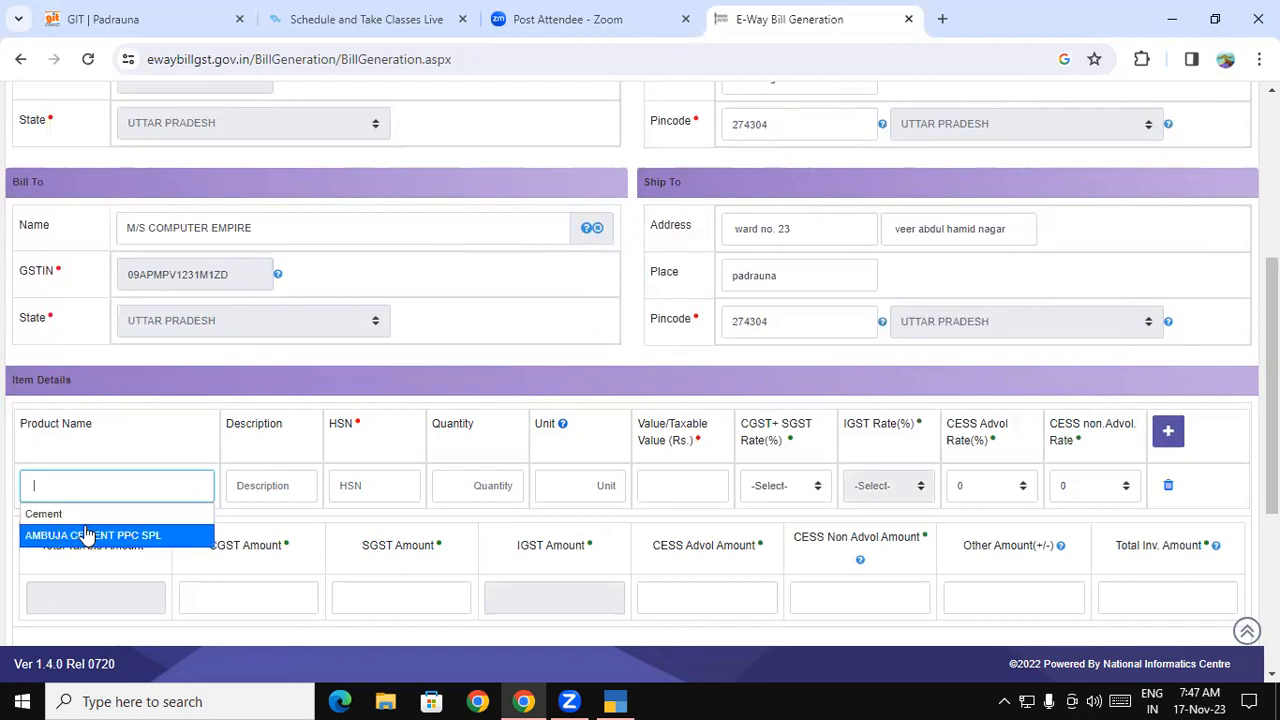
pyautogui.click(86, 535)
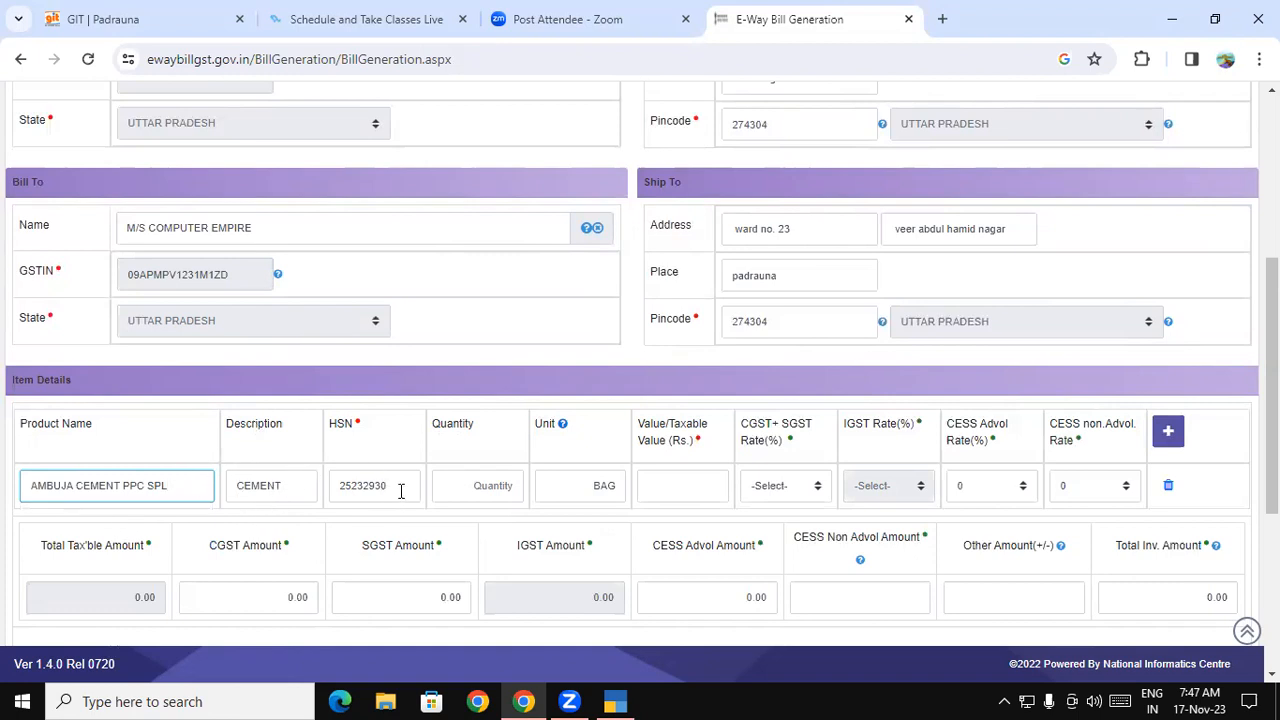
pyautogui.click(506, 485)
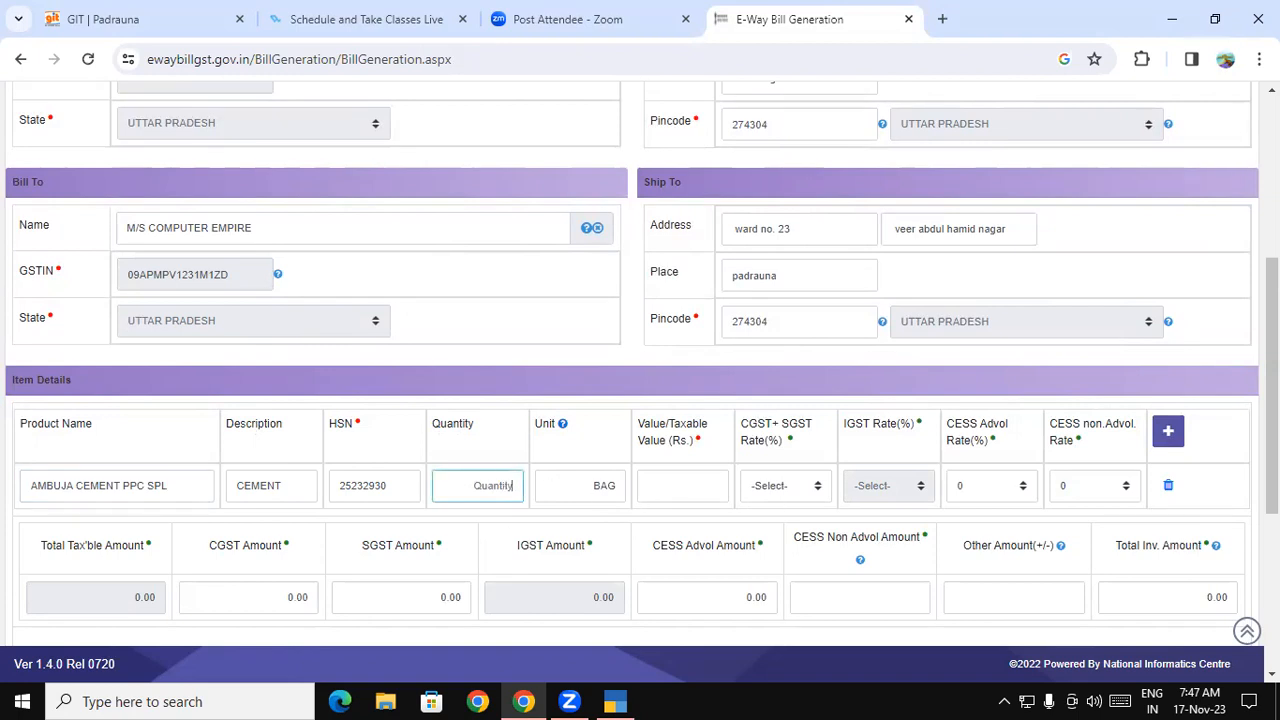
pyautogui.write('500')
pyautogui.click(706, 493)
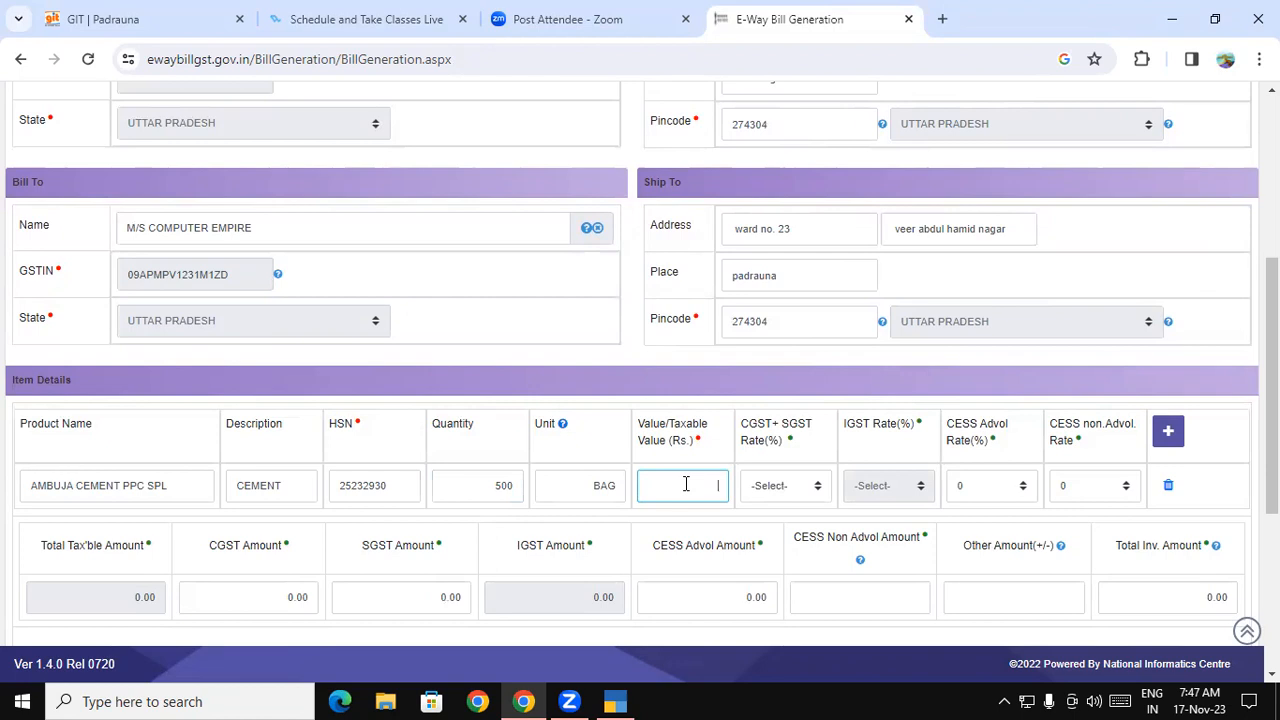
pyautogui.click(497, 484)
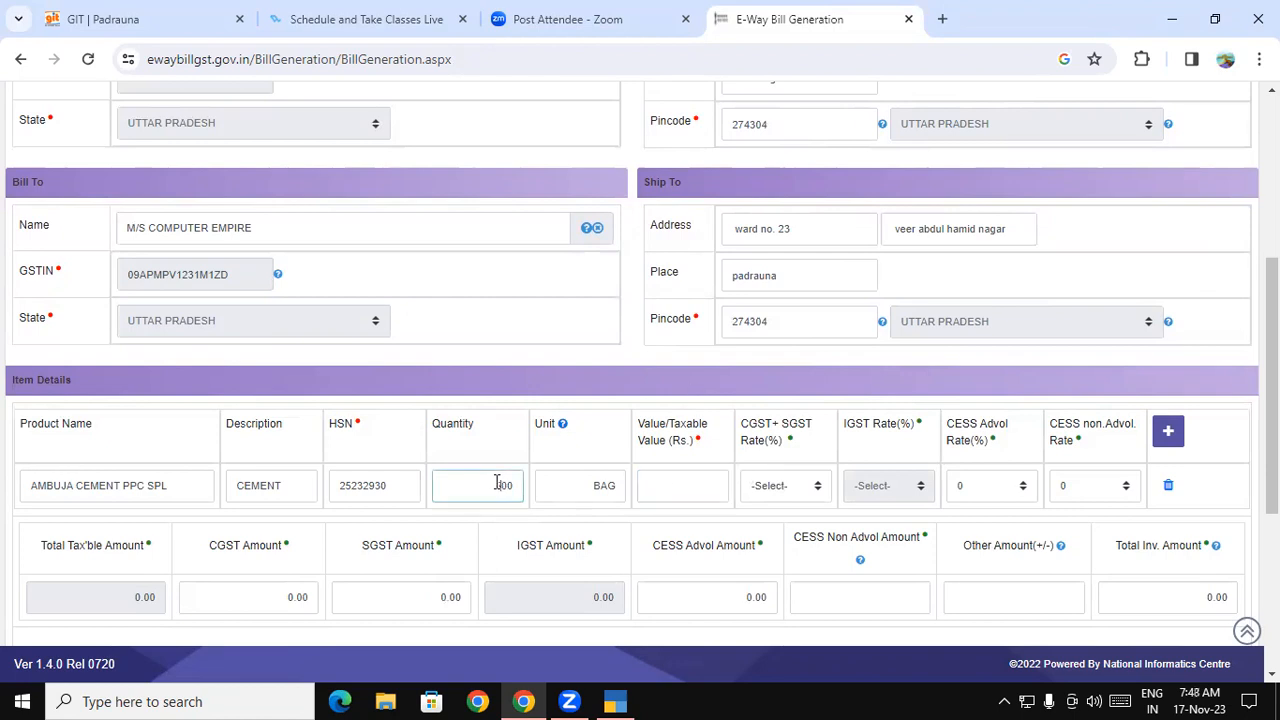
pyautogui.write('1')
pyautogui.click(672, 490)
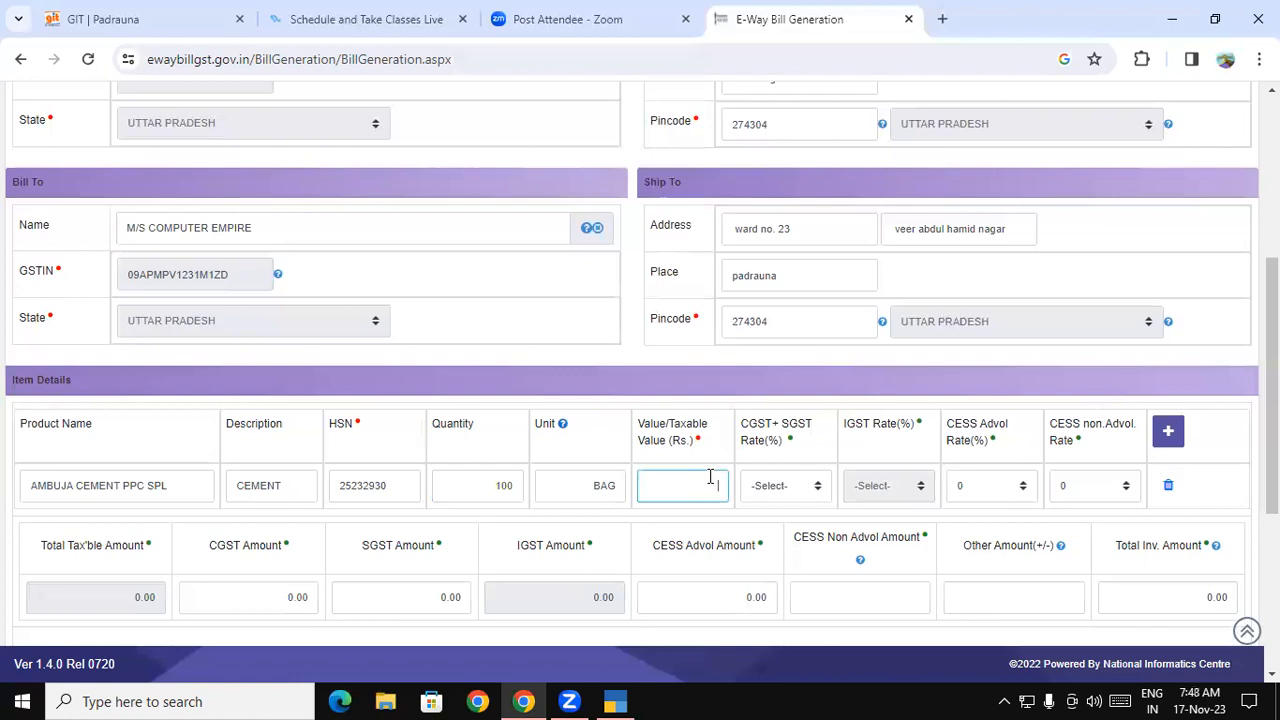
pyautogui.write('50000')
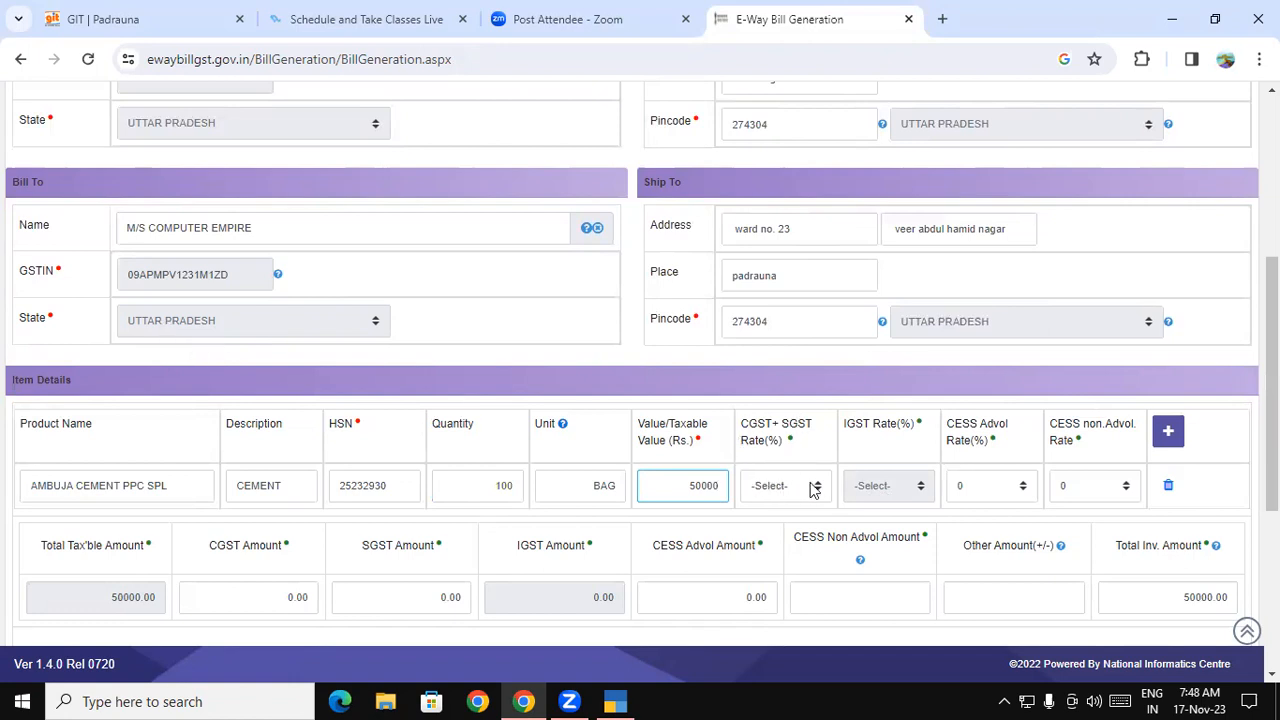
pyautogui.click(901, 492)
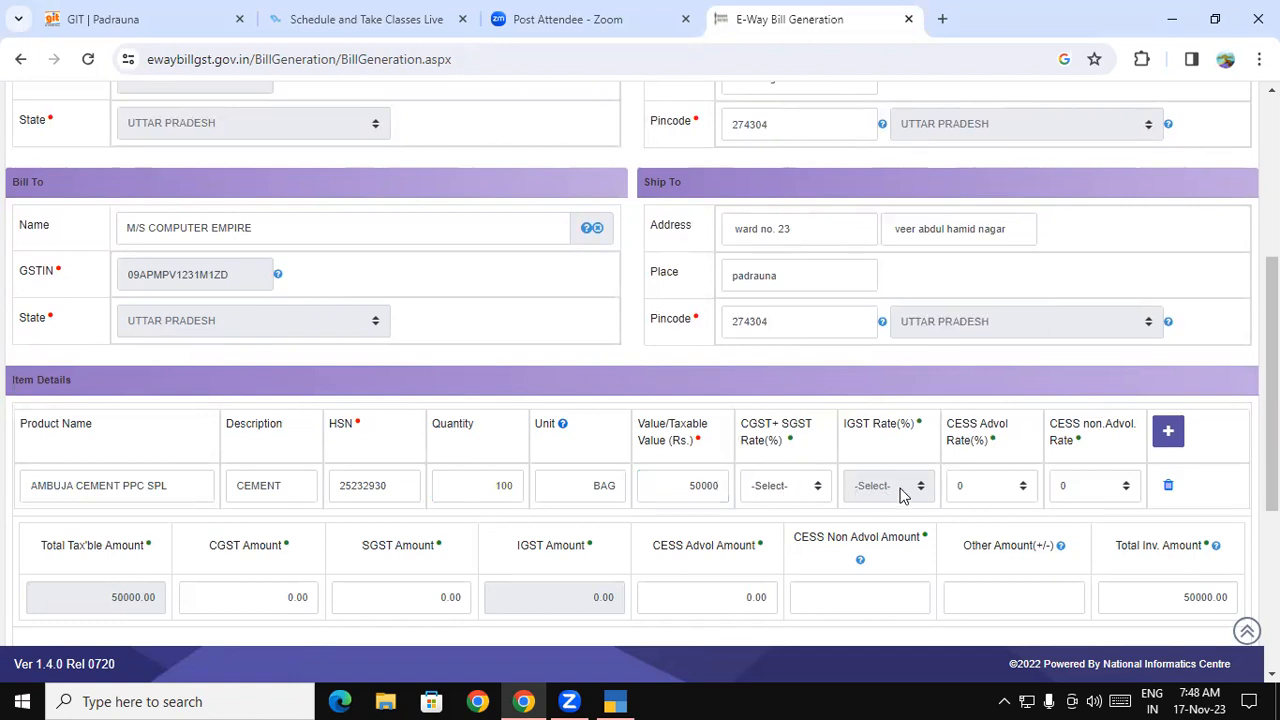
# - Apply the 14 + 14 CGST+SGST rate to the cement item, giving 7000 each
pyautogui.click(790, 488)
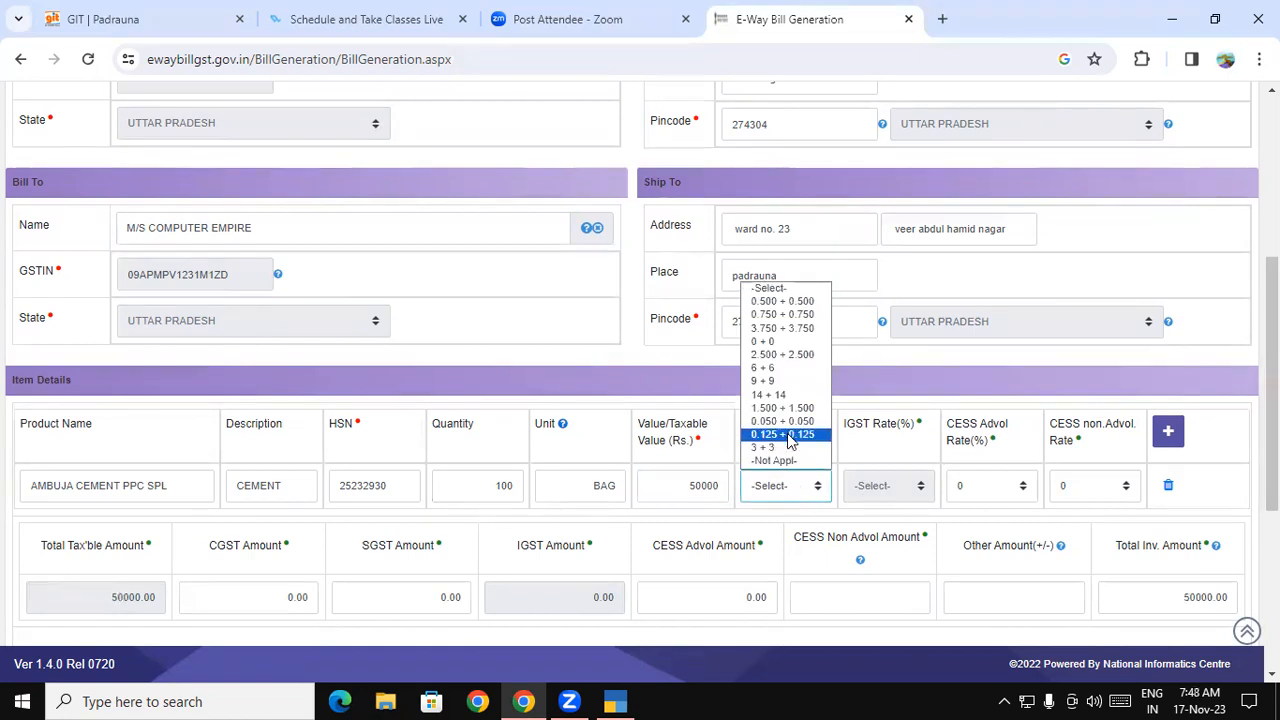
pyautogui.click(785, 396)
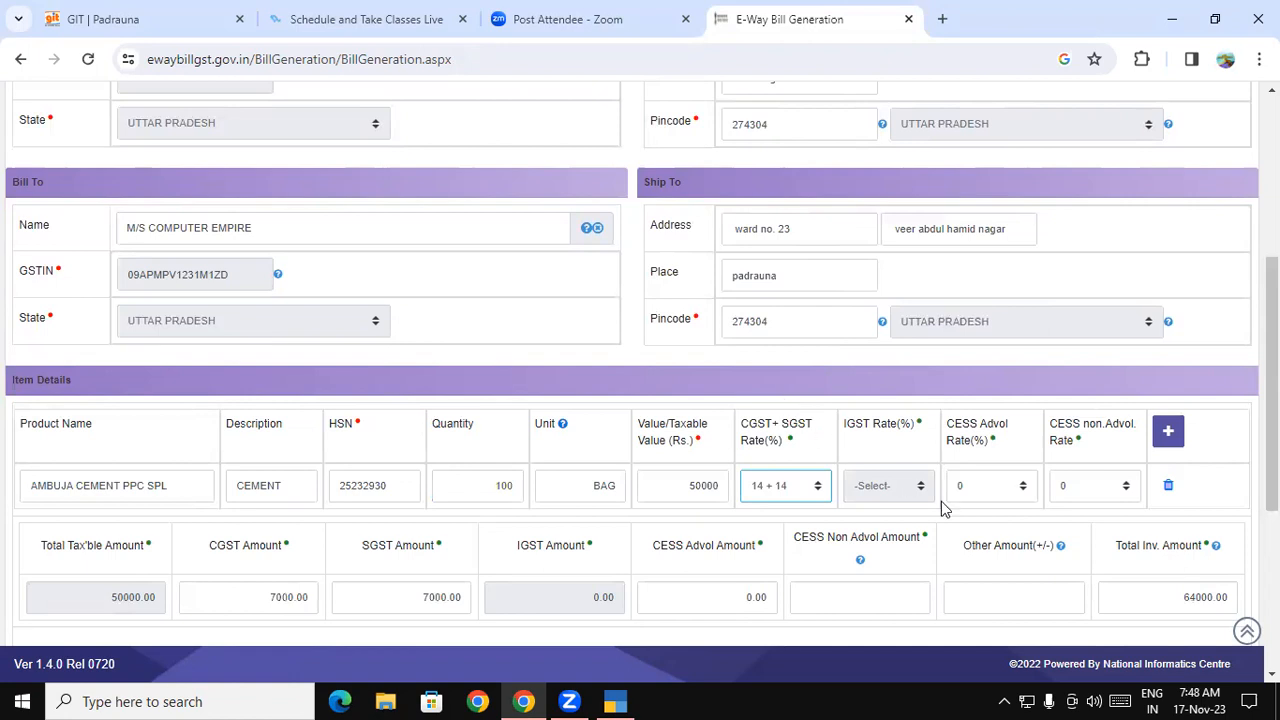
pyautogui.scroll(-2, 1230, 470)
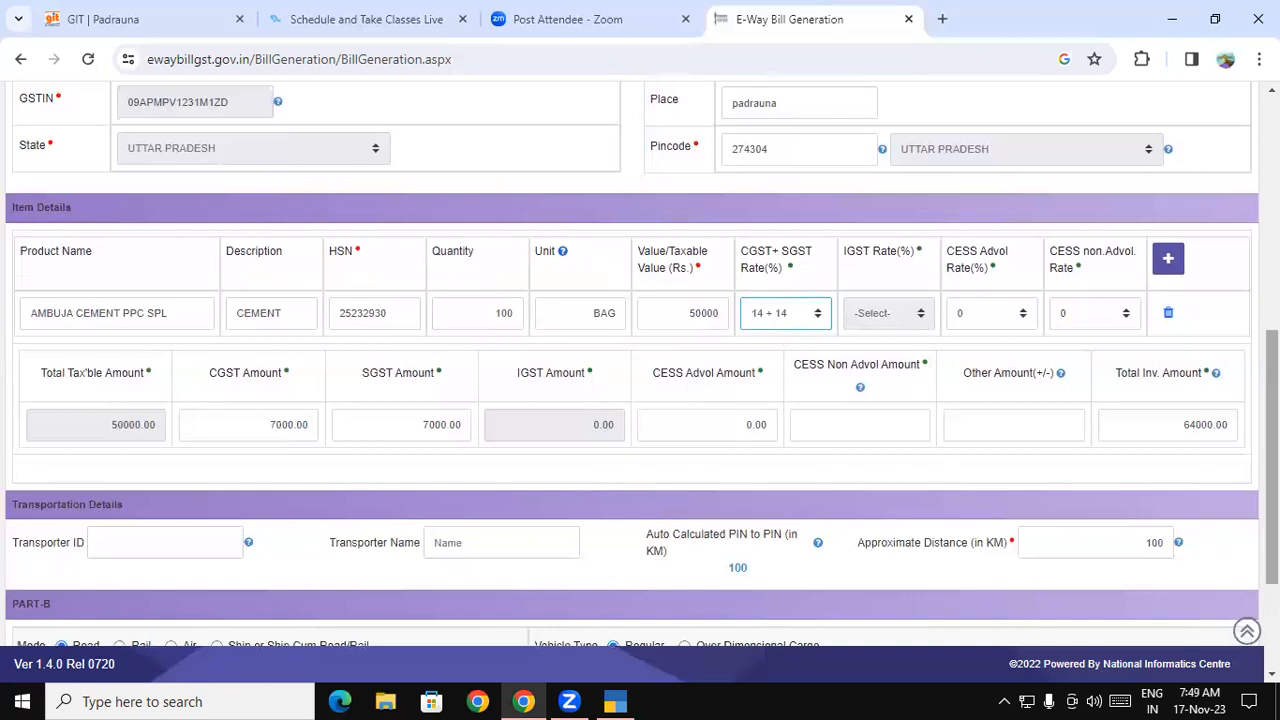
# - Fill the Part-B transport fields and set the transporter document date to 17 Nov 2023
pyautogui.scroll(-2, 640, 360)
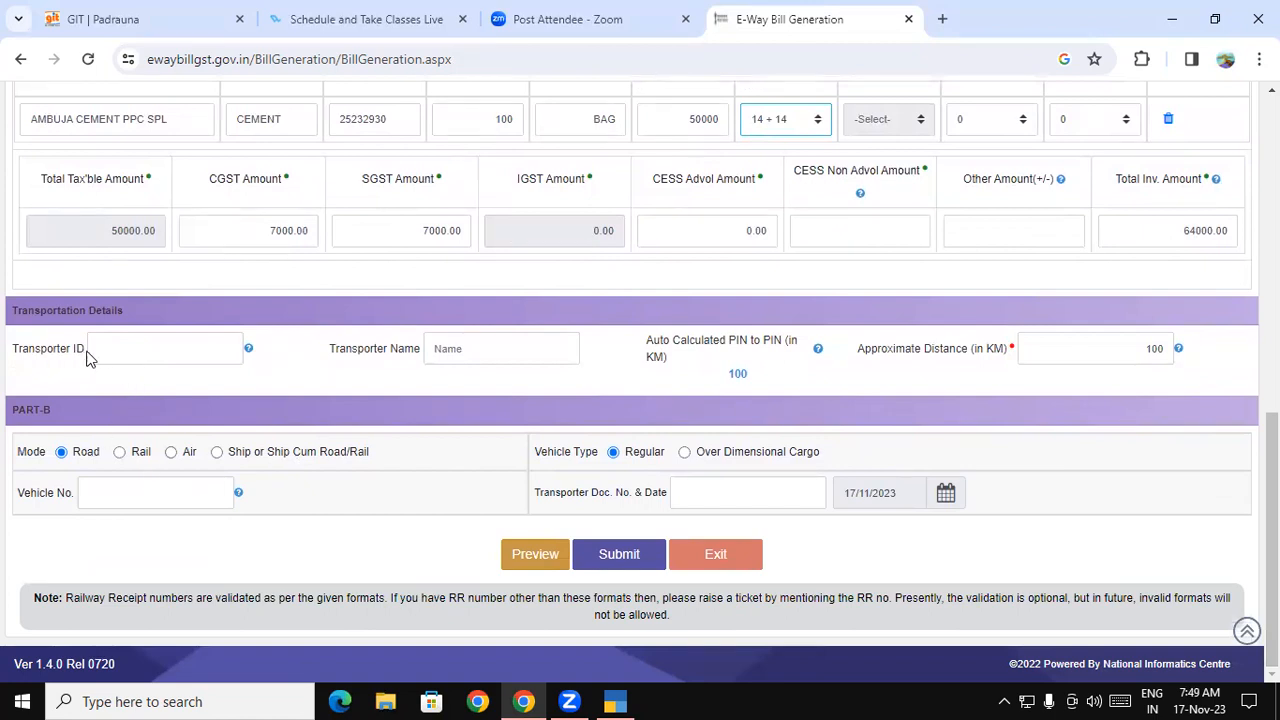
pyautogui.click(144, 345)
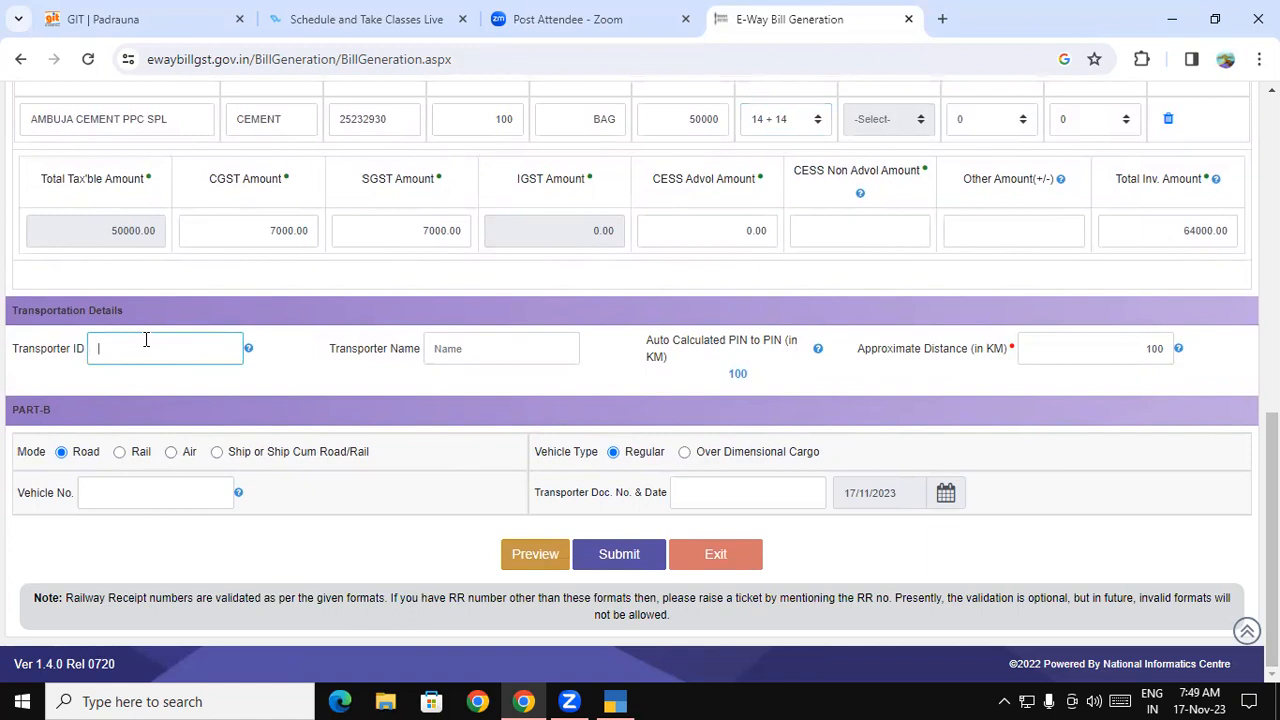
pyautogui.click(437, 348)
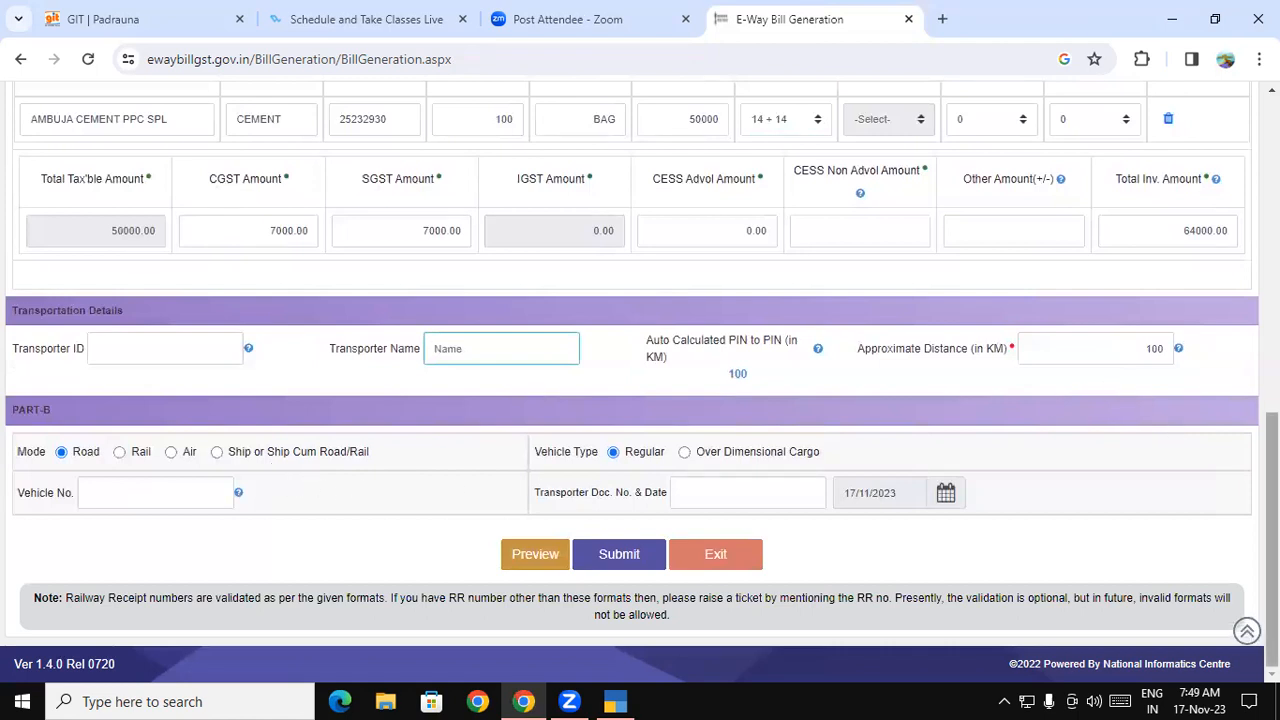
pyautogui.click(166, 489)
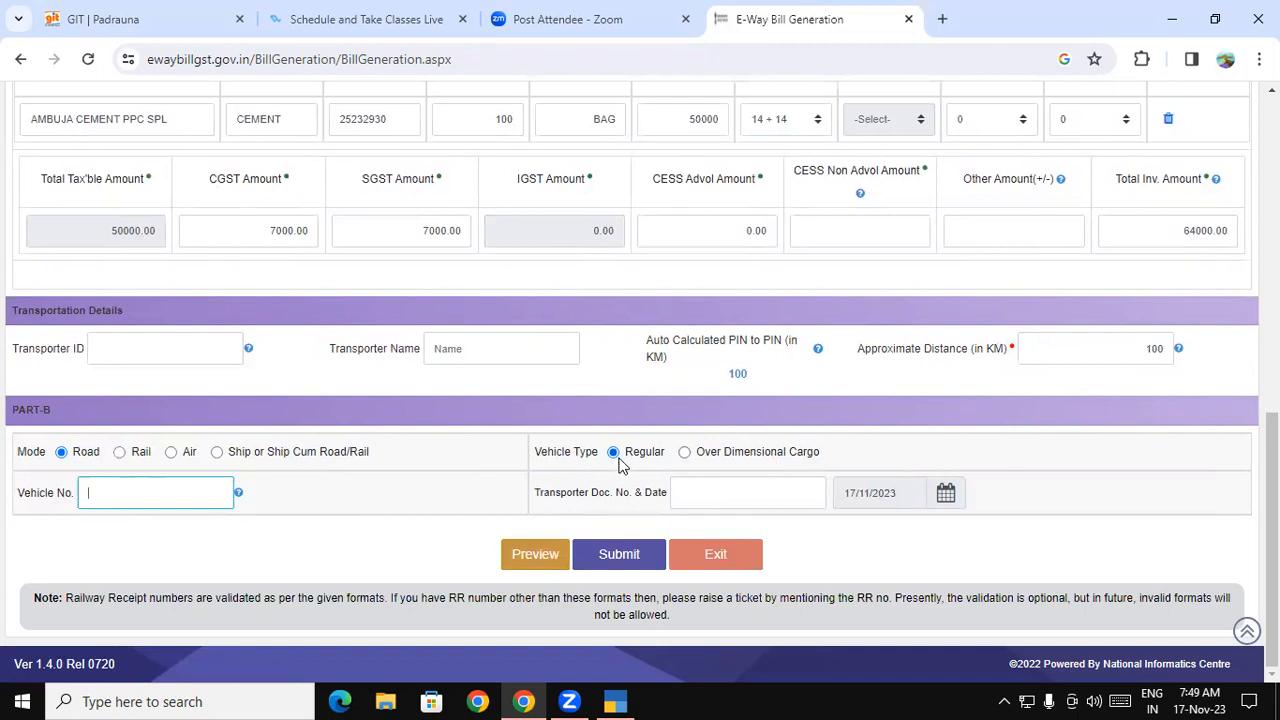
pyautogui.click(709, 499)
pyautogui.click(949, 495)
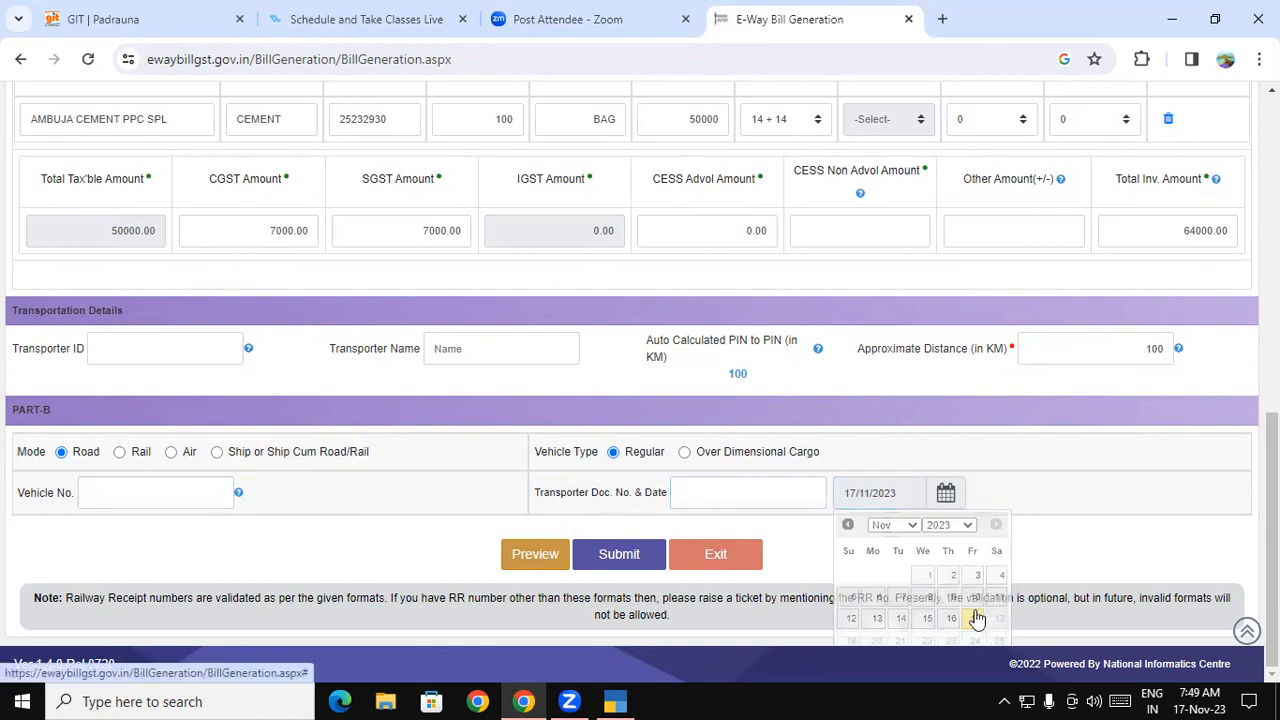
pyautogui.click(973, 618)
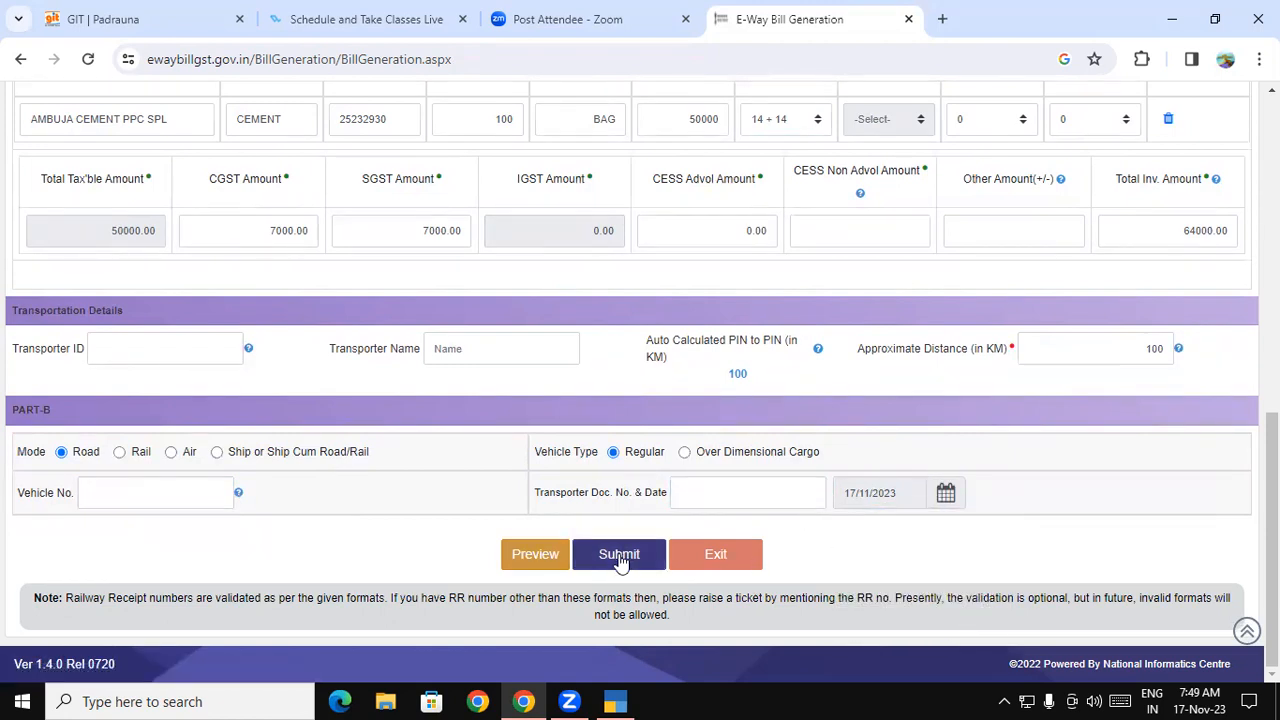
# - Open the E-Waybill Preview for invoice 420, continuing past the GSTR1 mandatory fields alert
pyautogui.click(520, 558)
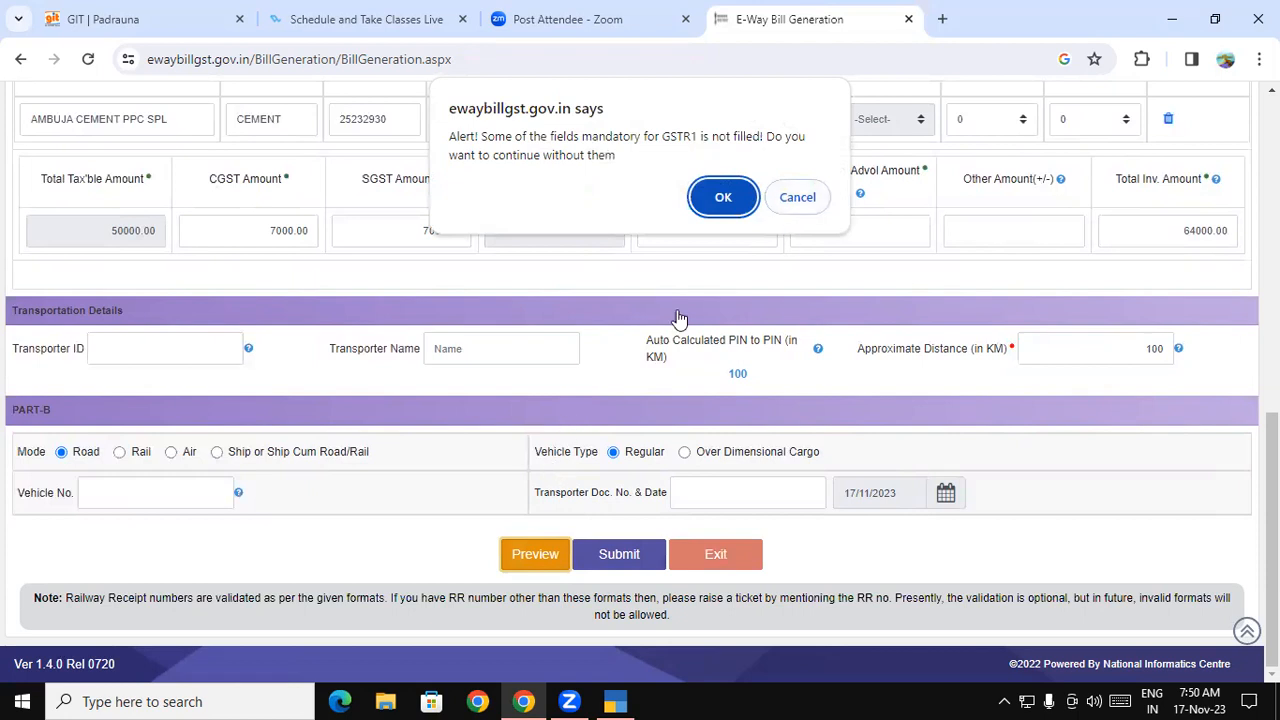
pyautogui.click(797, 199)
pyautogui.click(520, 561)
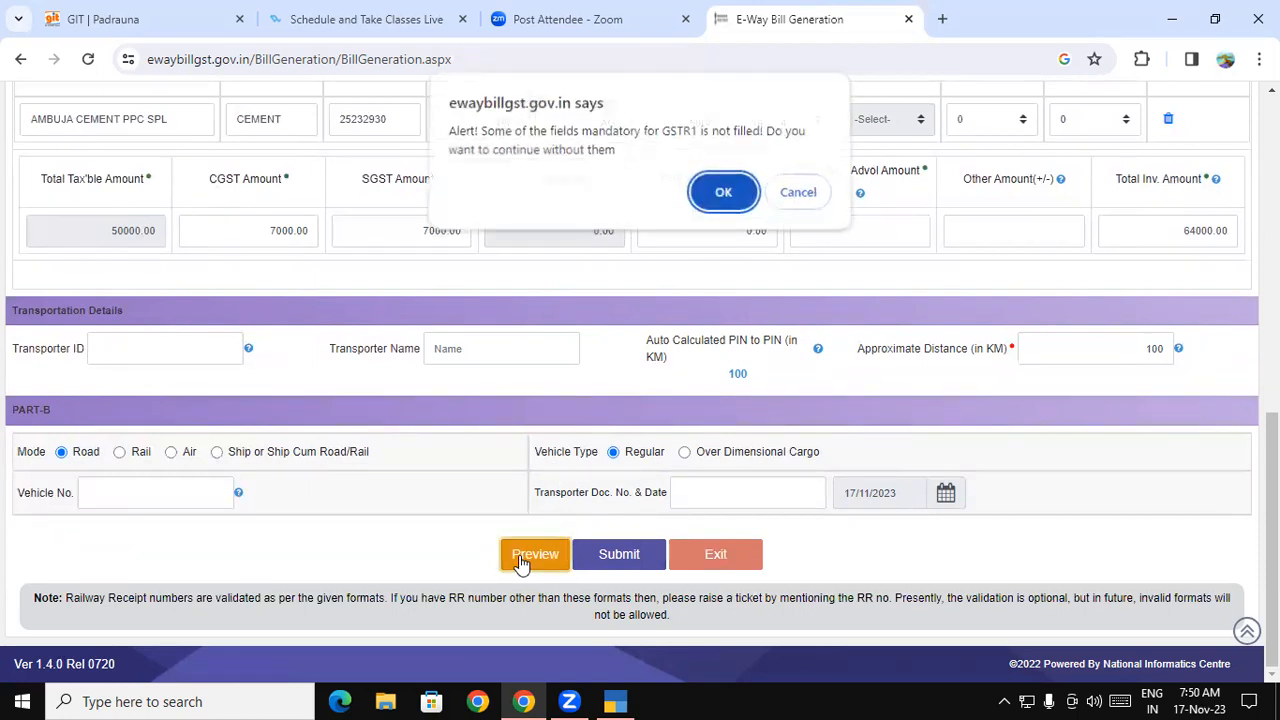
pyautogui.click(721, 196)
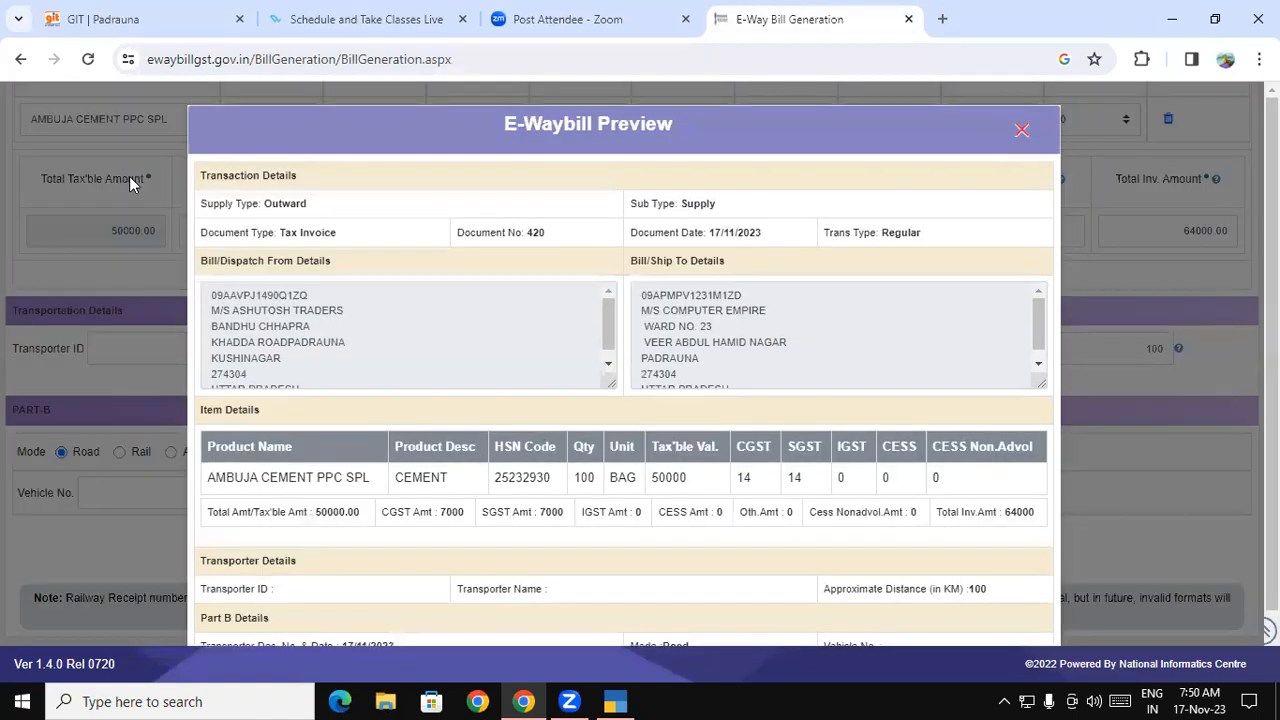
pyautogui.moveTo(1043, 327); pyautogui.dragTo(1046, 370)
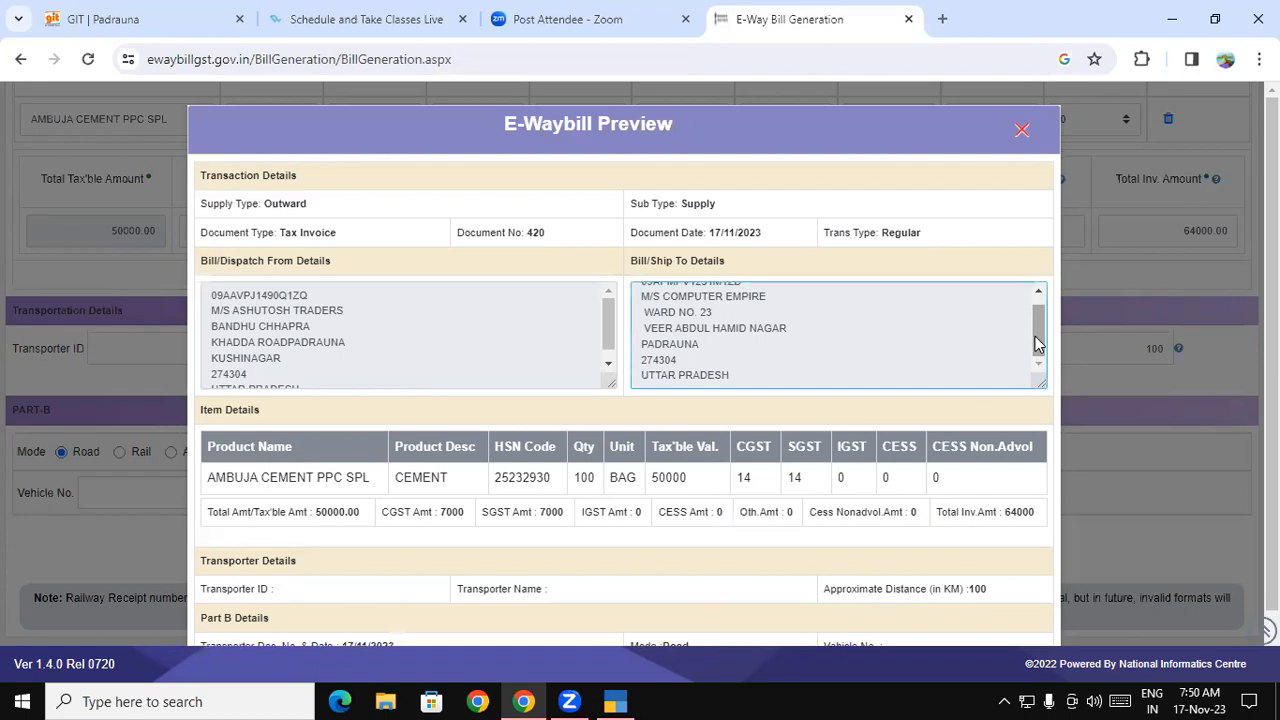
pyautogui.scroll(2, 1038, 343)
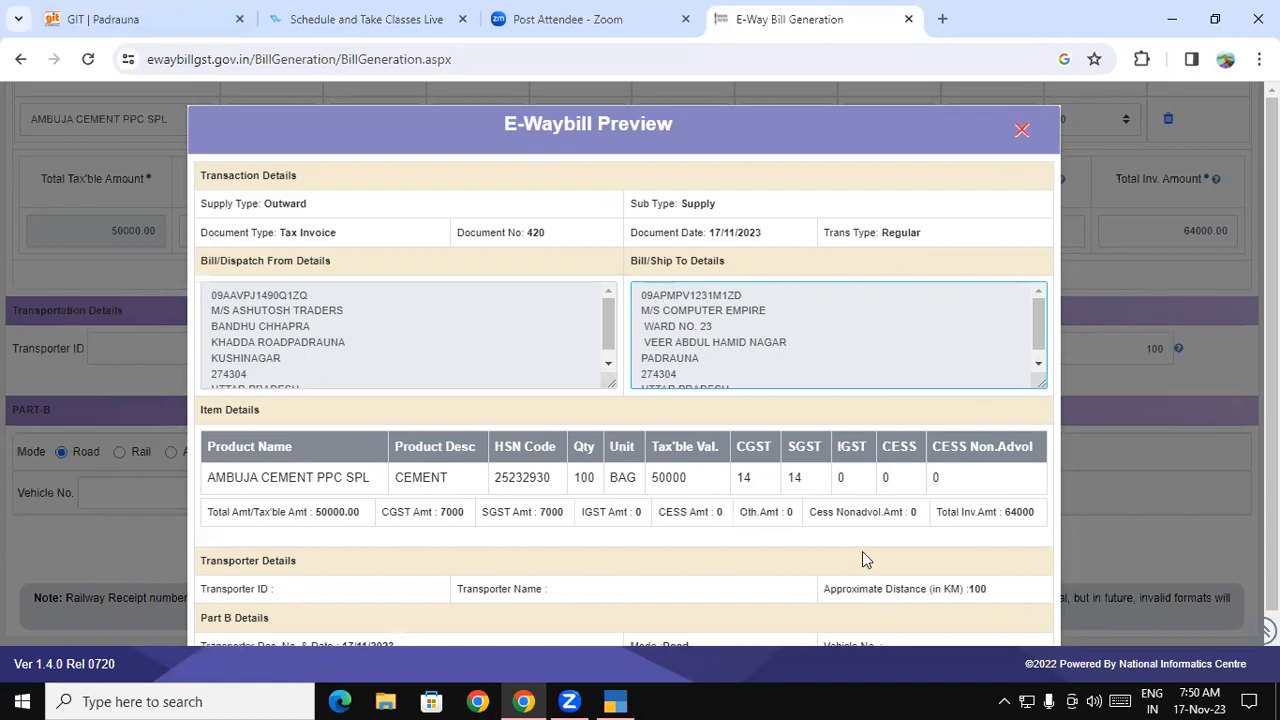
# - Switch to TallyPrime and quit the unfinished receipt voucher
pyautogui.click(616, 700)
pyautogui.press('Escape')
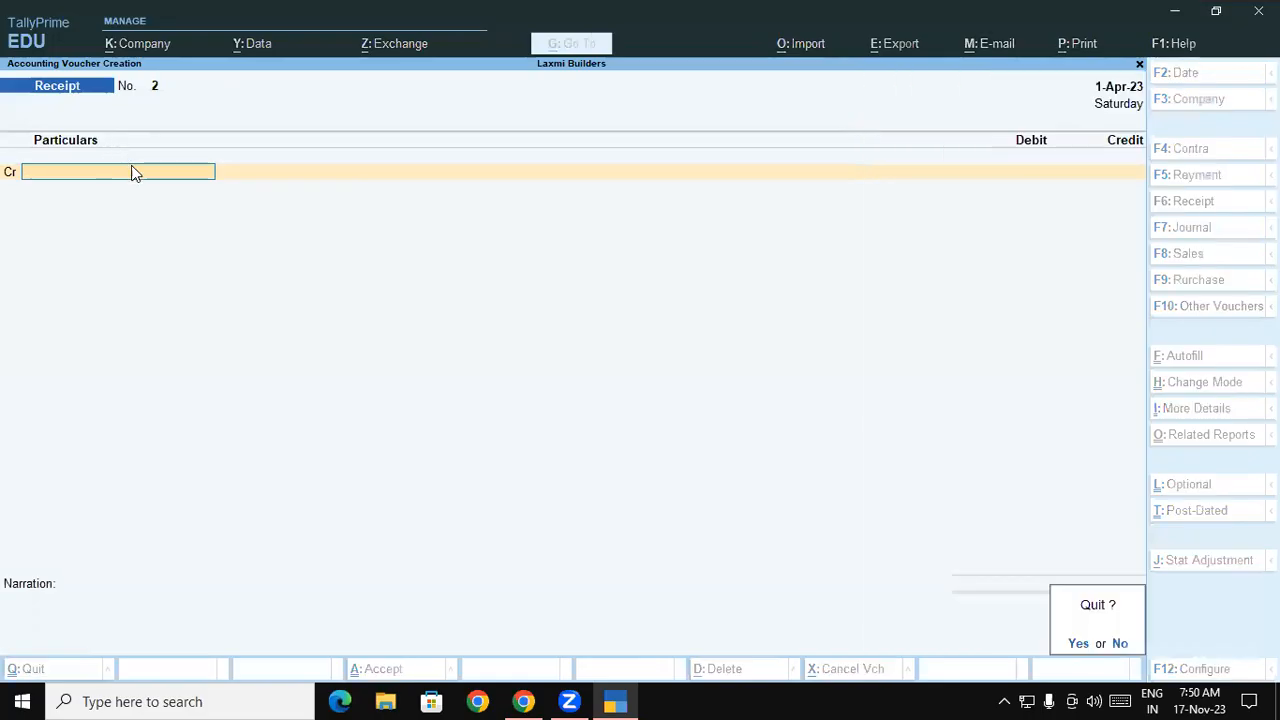
pyautogui.press('y')
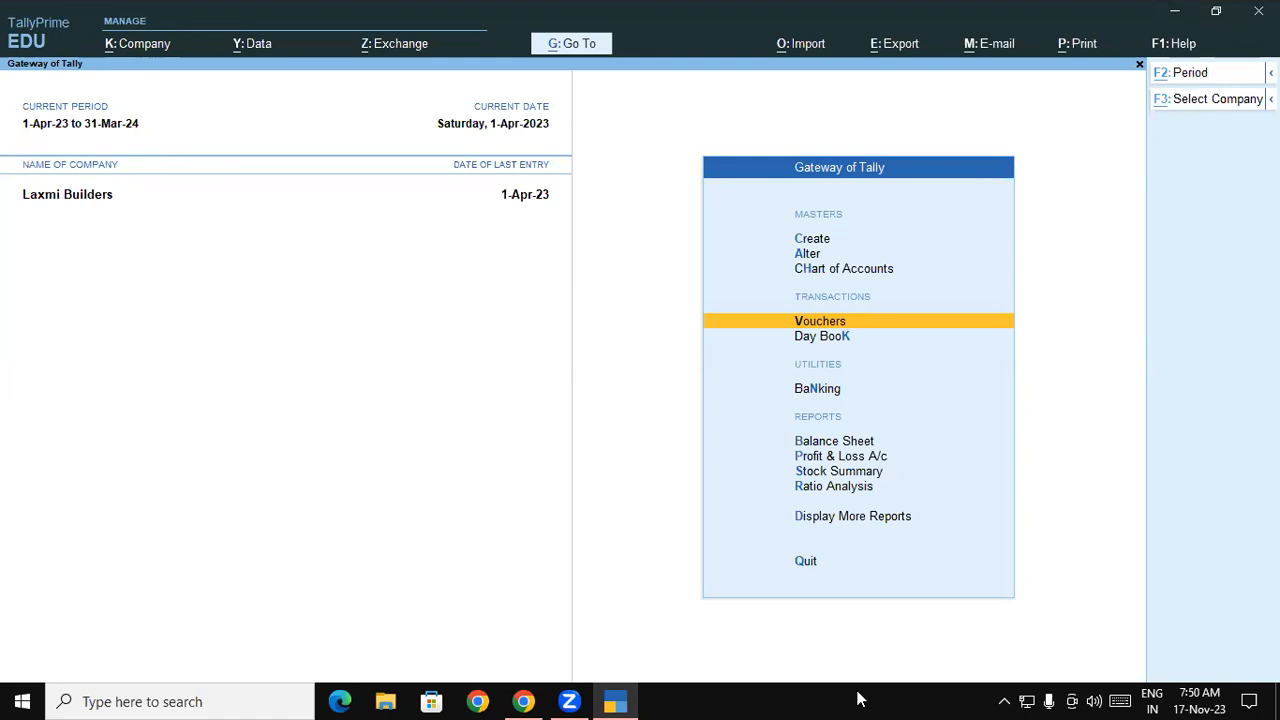
# - Load Gayatri Computer Ltd from the D:\tally7.4amsrv folder and return to Gateway of Tally
pyautogui.hotkey('alt', 'F3')
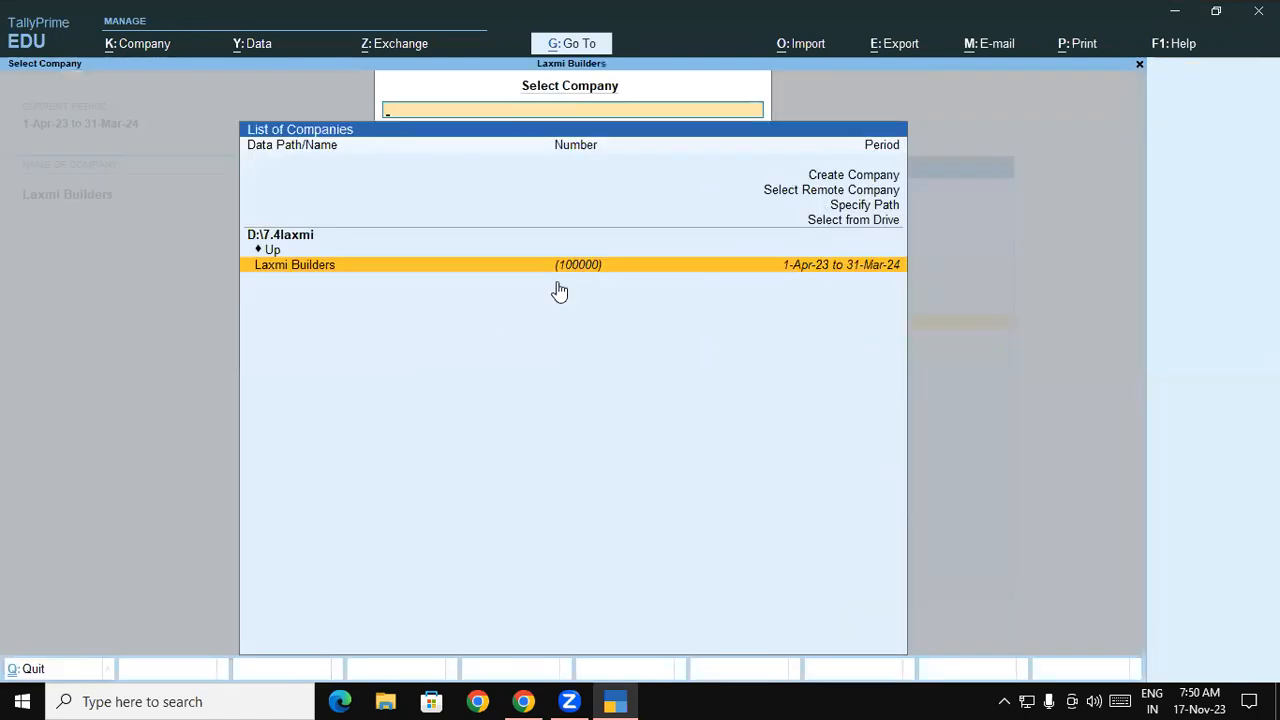
pyautogui.click(847, 222)
pyautogui.press('Down')
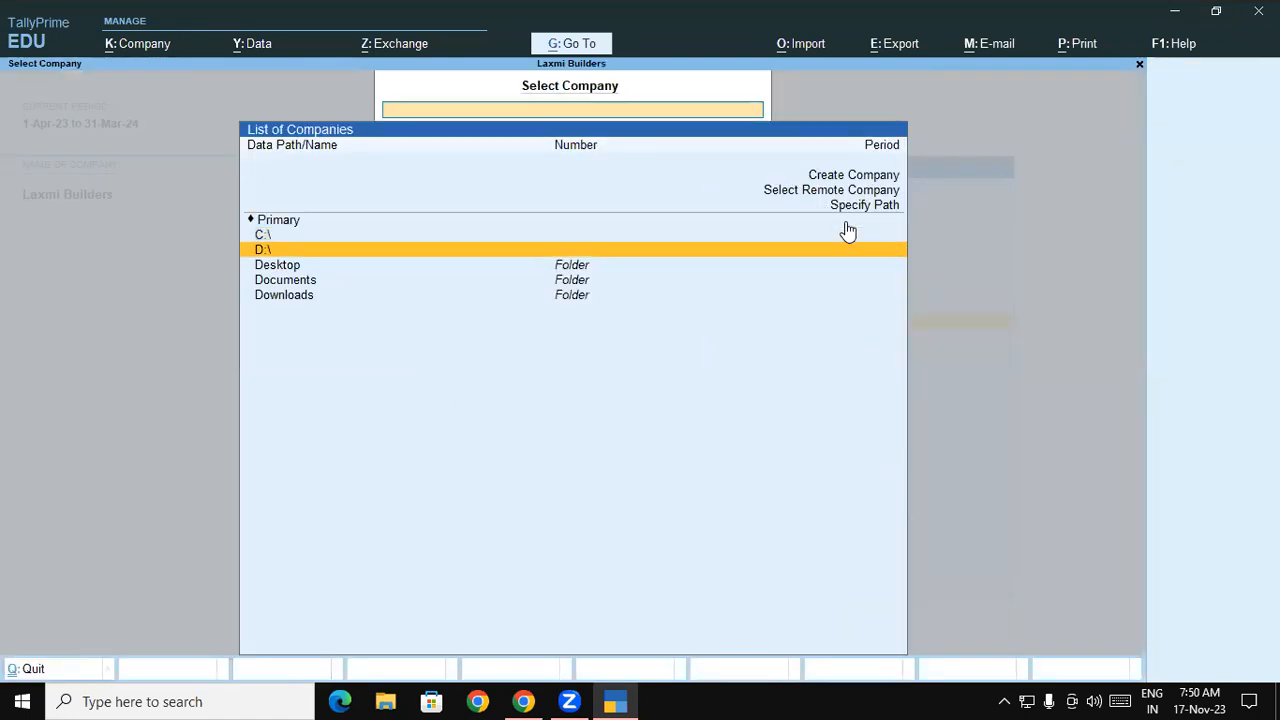
pyautogui.press('Return')
pyautogui.press('Down')
pyautogui.press('Down')
pyautogui.press('Down')
pyautogui.press('Down')
pyautogui.press('Down')
pyautogui.press('Down')
pyautogui.press('Down')
pyautogui.press('Down')
pyautogui.press('Down')
pyautogui.press('Down')
pyautogui.press('Down')
pyautogui.press('Down')
pyautogui.press('Down')
pyautogui.press('Down')
pyautogui.press('Down')
pyautogui.press('Down')
pyautogui.press('Down')
pyautogui.press('Down')
pyautogui.press('Down')
pyautogui.press('Down')
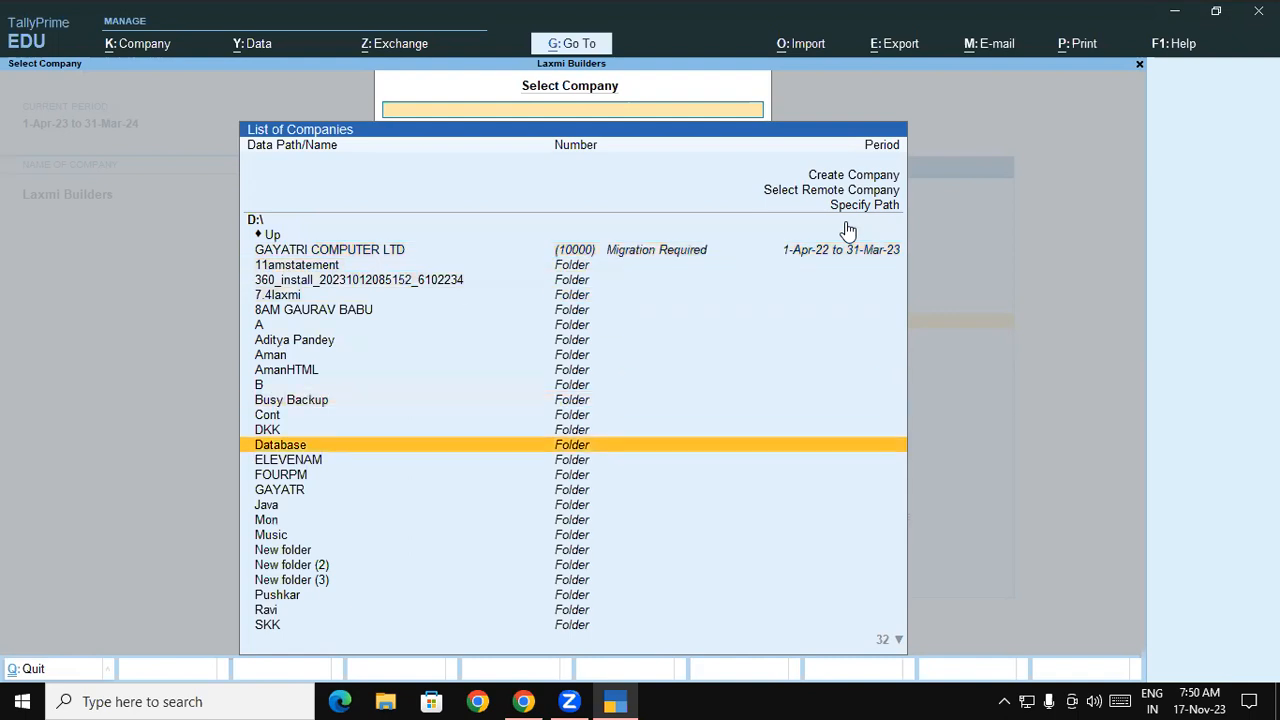
pyautogui.press('Down')
pyautogui.press('Down')
pyautogui.press('Down')
pyautogui.press('Down')
pyautogui.press('Down')
pyautogui.press('Down')
pyautogui.press('Down')
pyautogui.press('Down')
pyautogui.press('Down')
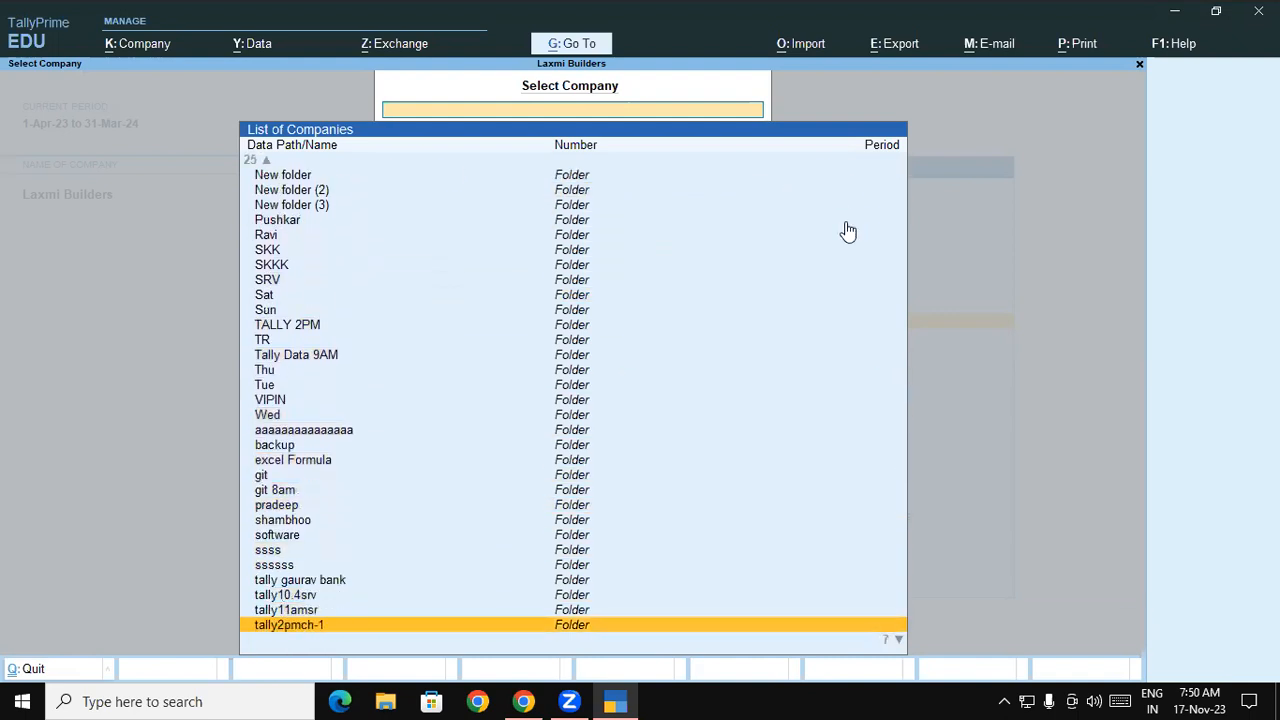
pyautogui.press('Down')
pyautogui.press('Up')
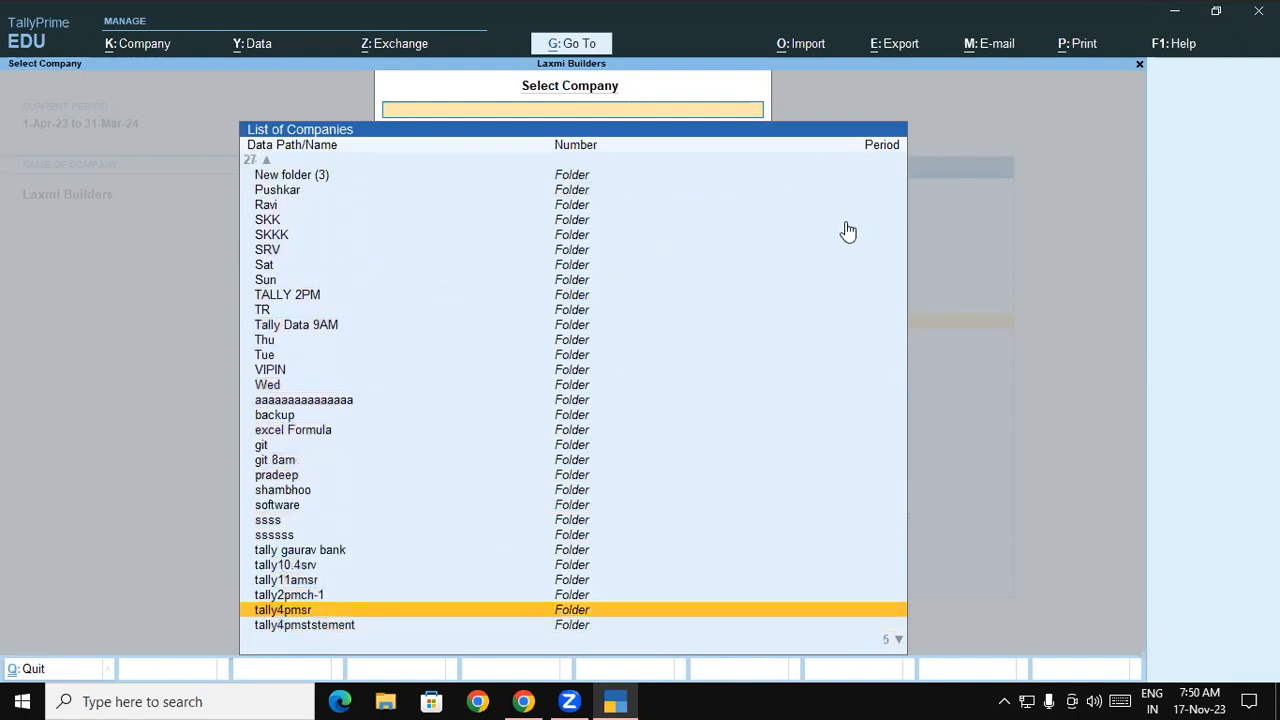
pyautogui.press('Down')
pyautogui.press('Down')
pyautogui.press('Return')
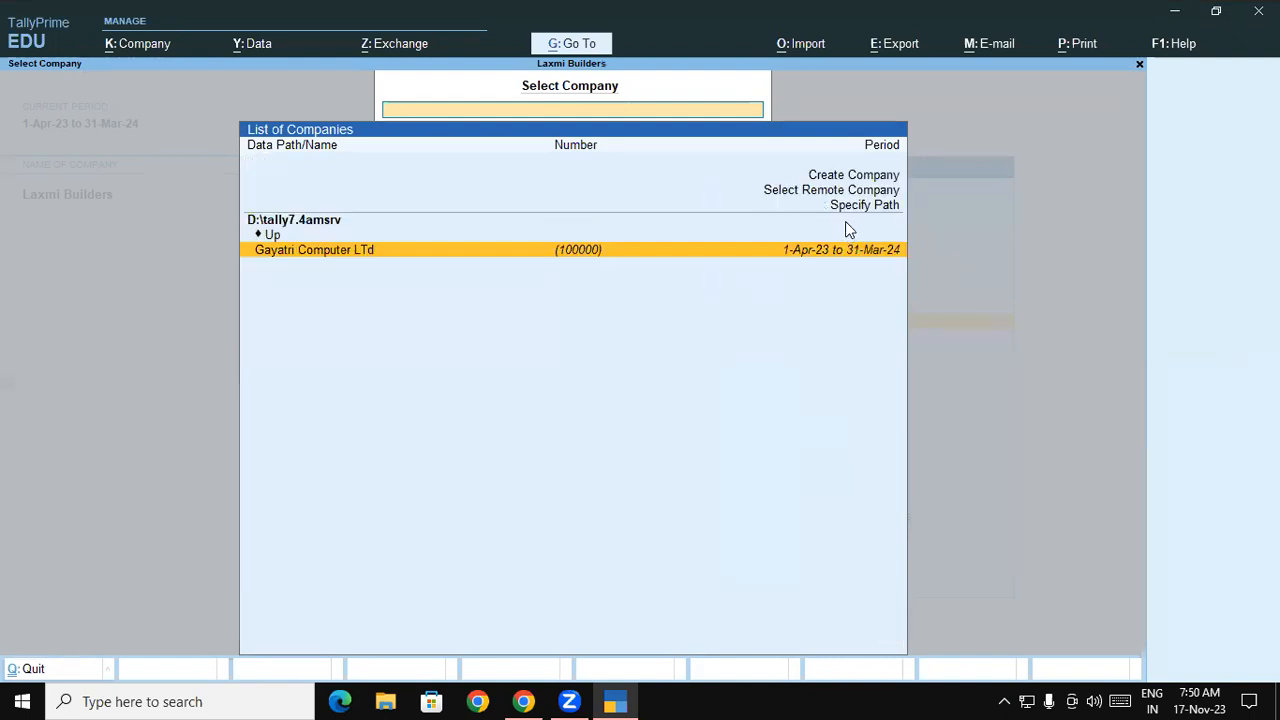
pyautogui.press('Return')
pyautogui.press('Return')
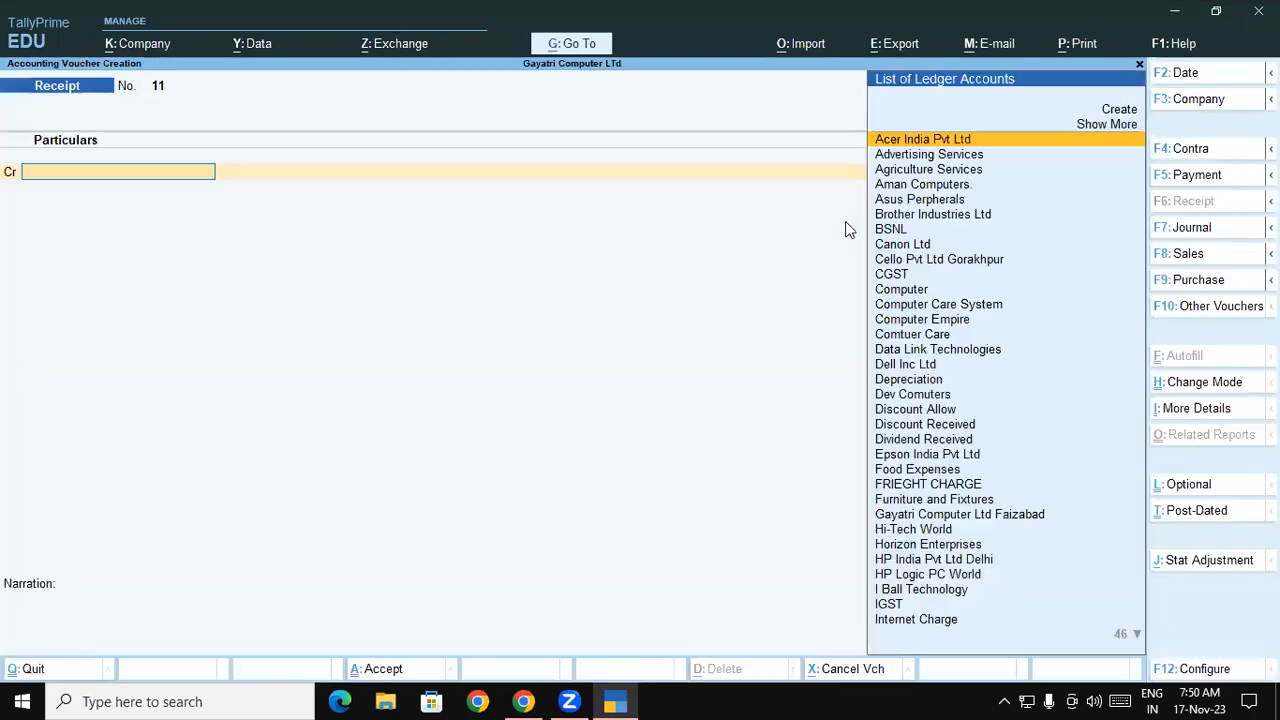
pyautogui.press('Escape')
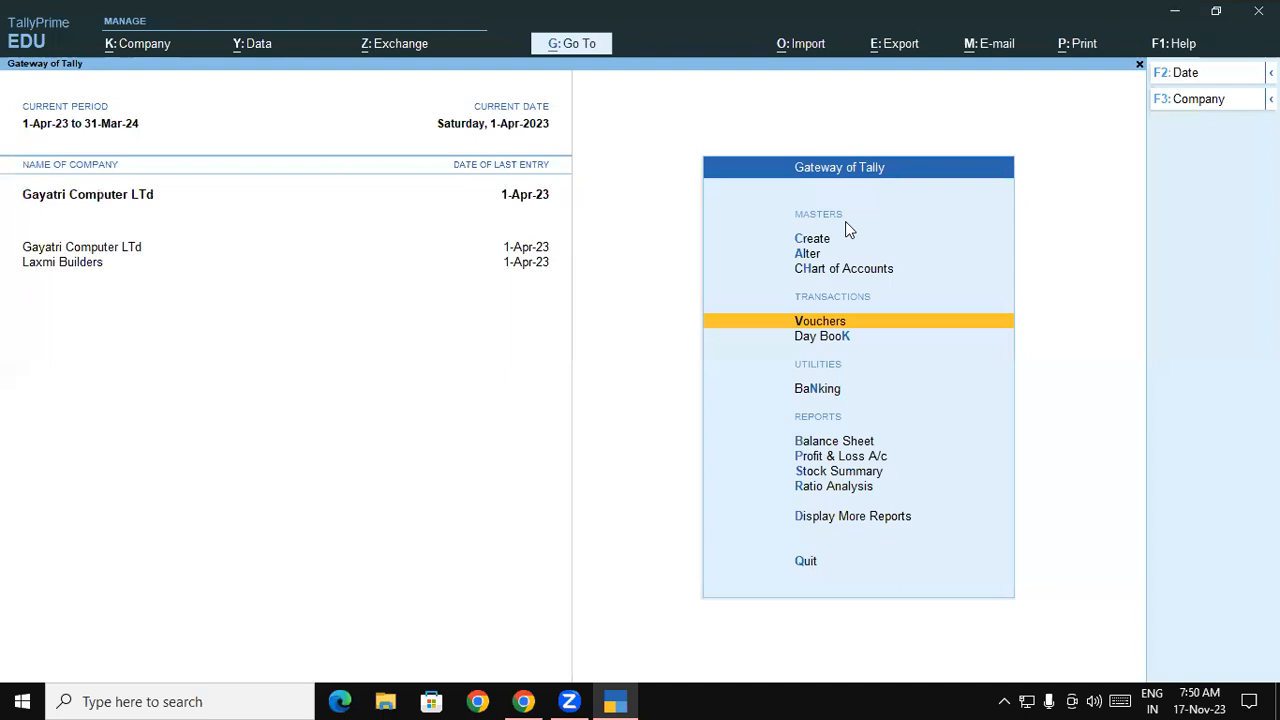
# - Open the Day Book and view the Computer Care System sales voucher without changes
pyautogui.press('k')
pyautogui.press('Down')
pyautogui.press('Down')
pyautogui.press('Down')
pyautogui.press('Down')
pyautogui.press('Down')
pyautogui.press('Down')
pyautogui.press('Down')
pyautogui.press('Down')
pyautogui.press('Down')
pyautogui.press('Down')
pyautogui.press('Down')
pyautogui.press('Down')
pyautogui.press('Down')
pyautogui.press('Down')
pyautogui.press('Down')
pyautogui.press('Down')
pyautogui.press('Down')
pyautogui.press('Down')
pyautogui.press('Down')
pyautogui.press('Down')
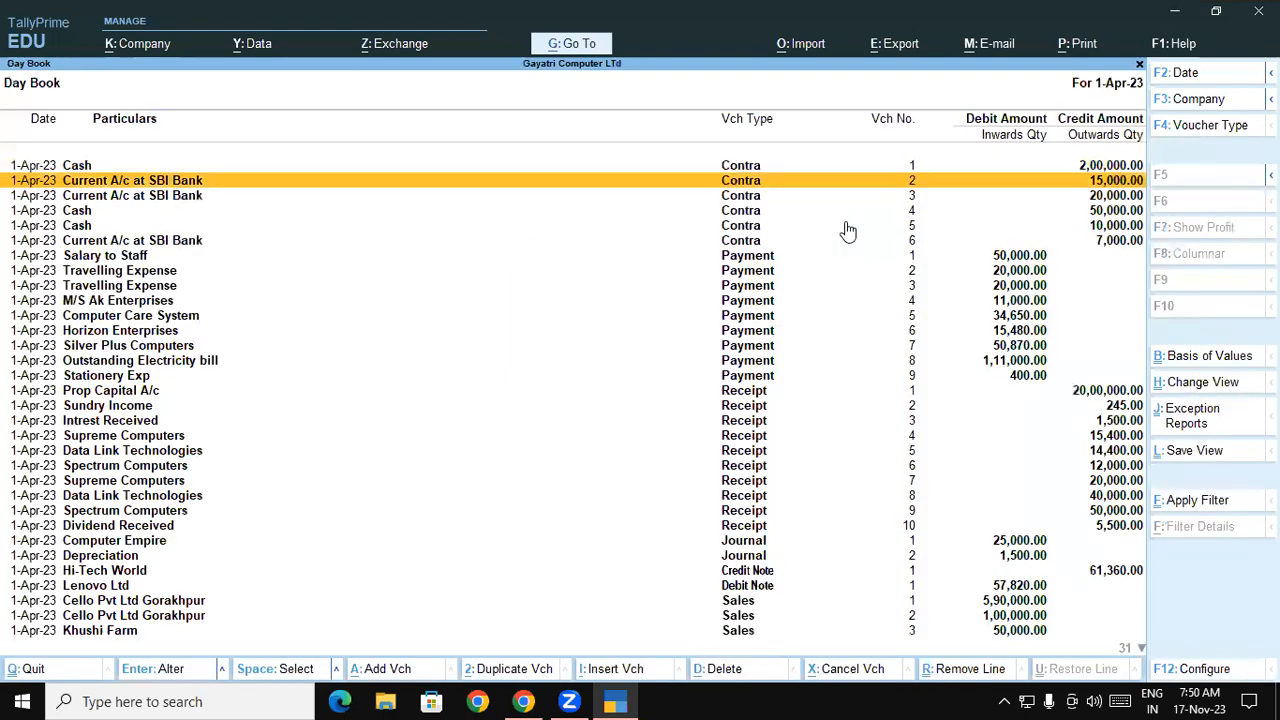
pyautogui.press('Down')
pyautogui.press('Down')
pyautogui.press('Down')
pyautogui.press('Down')
pyautogui.press('Down')
pyautogui.press('Down')
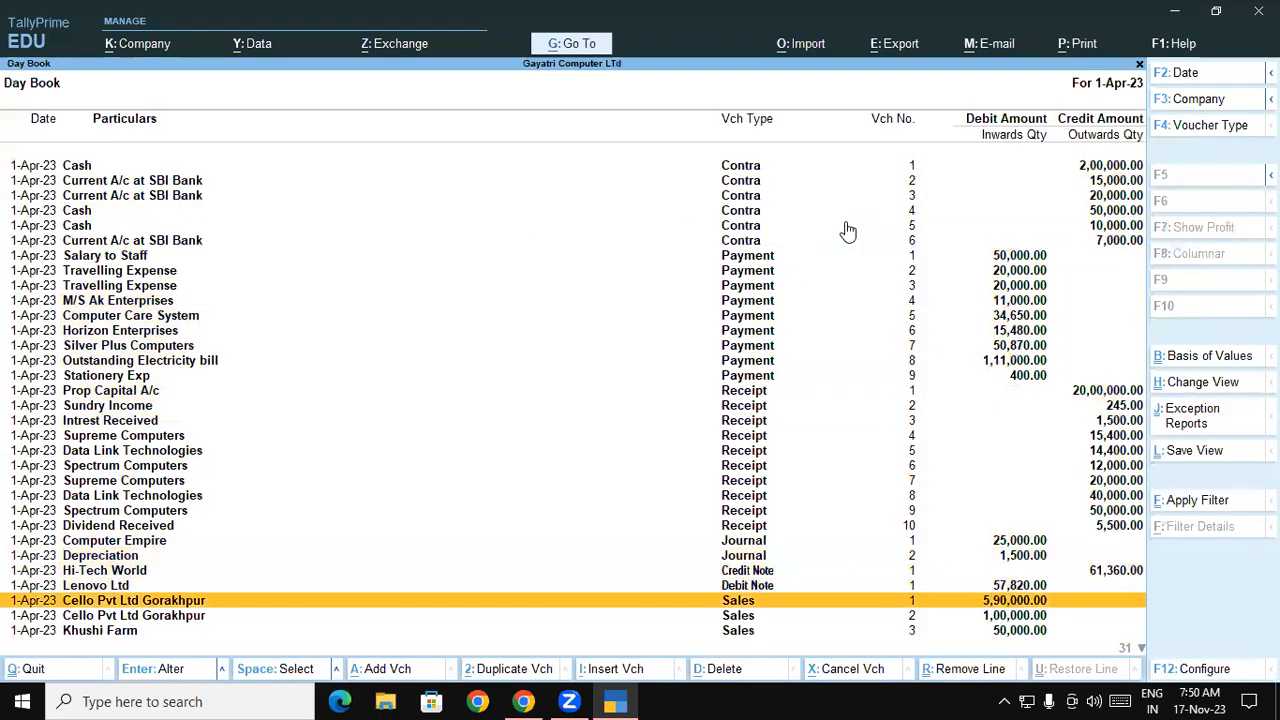
pyautogui.press('Down')
pyautogui.press('Down')
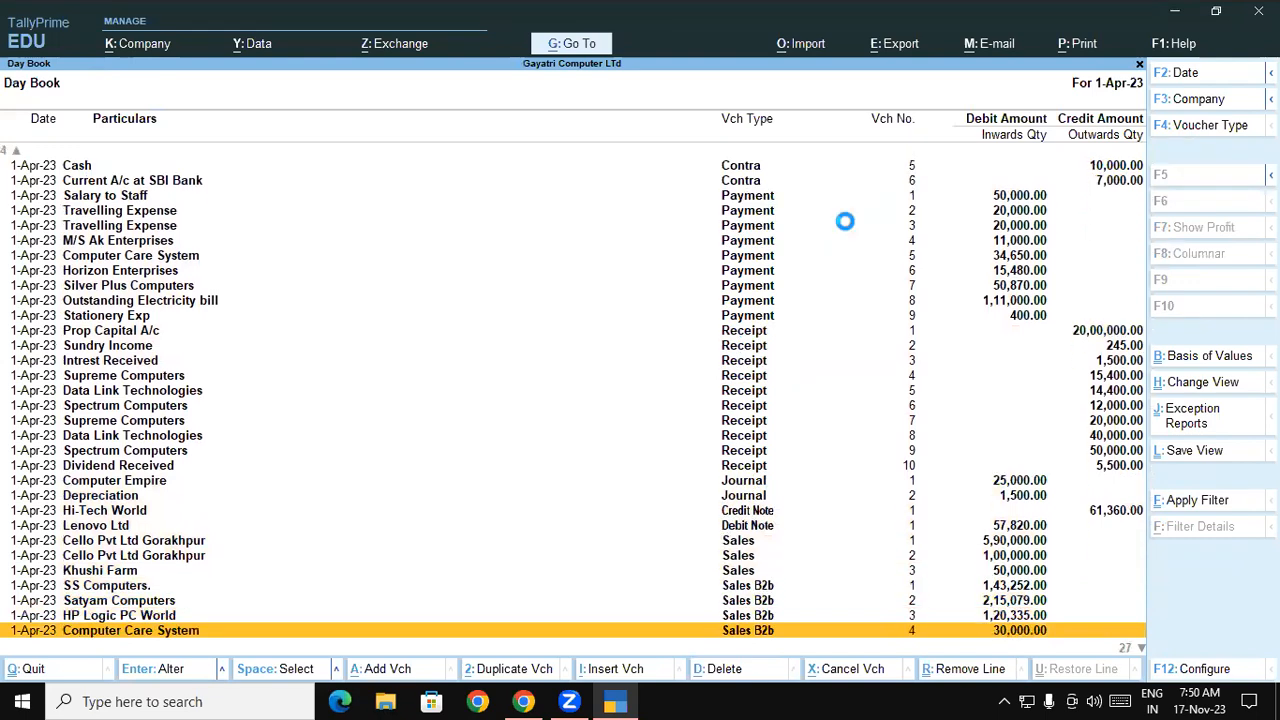
pyautogui.press('Return')
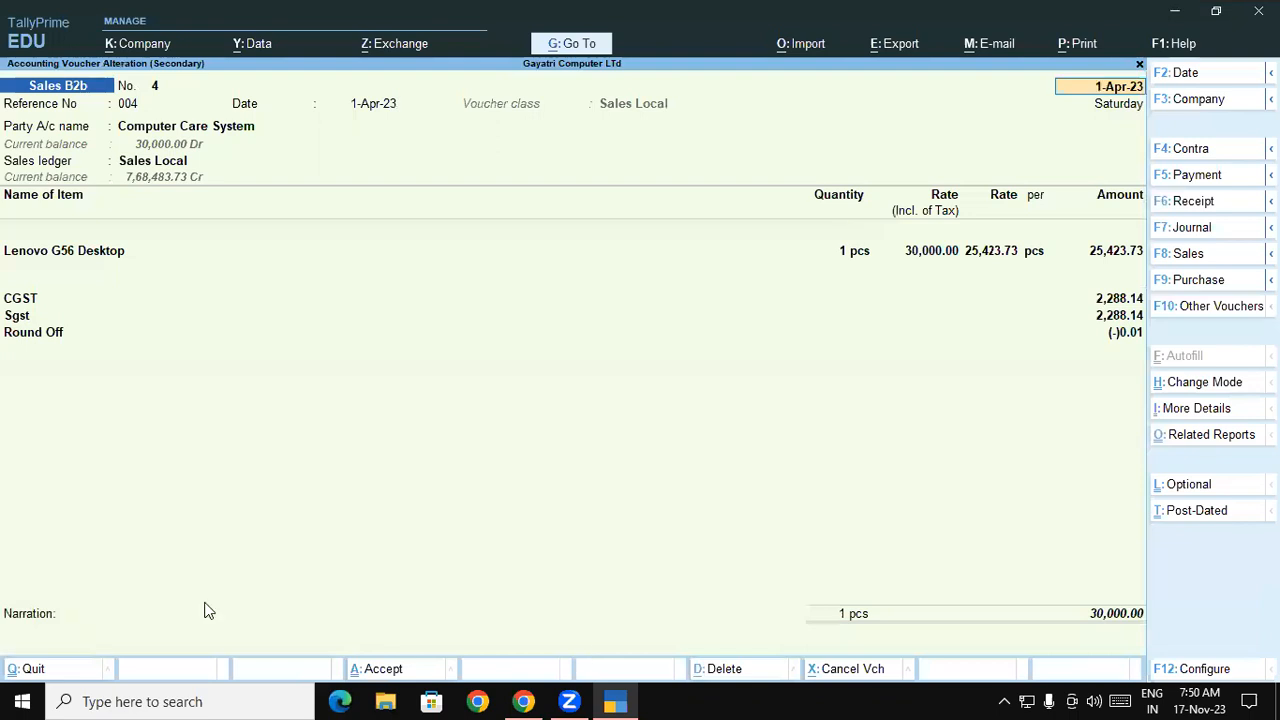
pyautogui.press('Escape')
pyautogui.press('Escape')
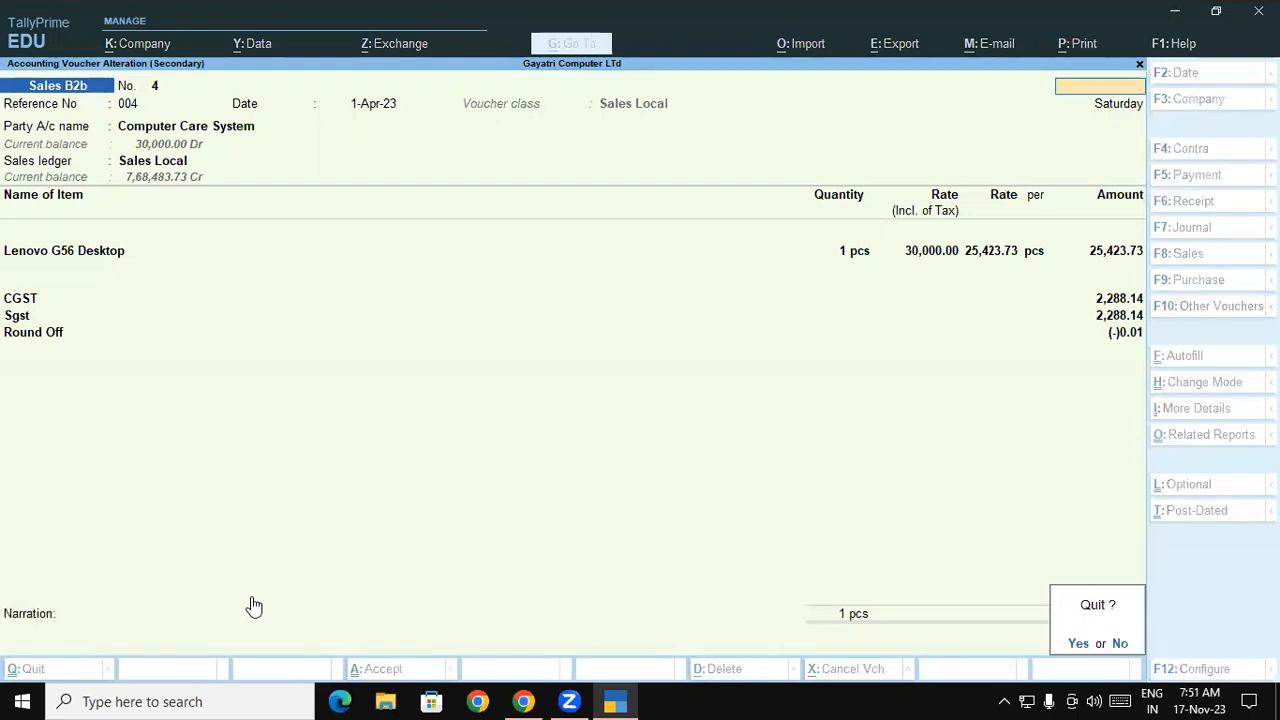
pyautogui.press('y')
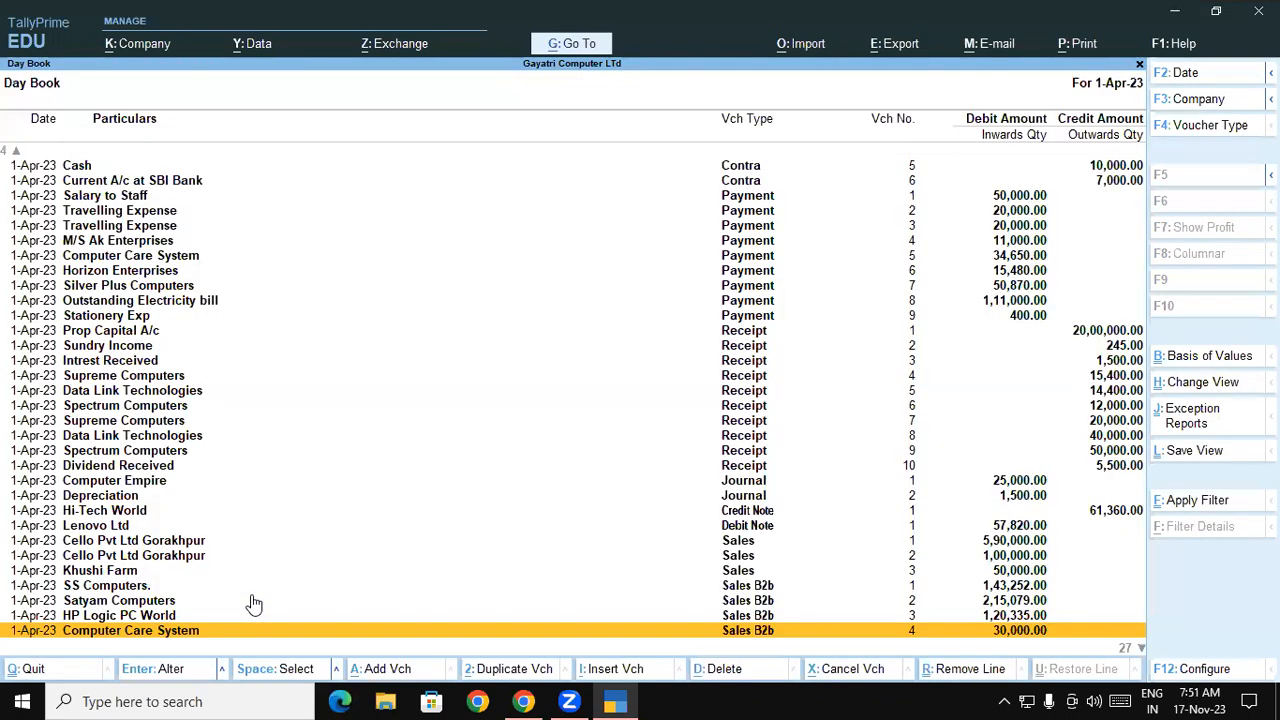
# - View the Khushi Farm sales voucher, then select the SS Computers sales entry
pyautogui.doubleClick(998, 572)
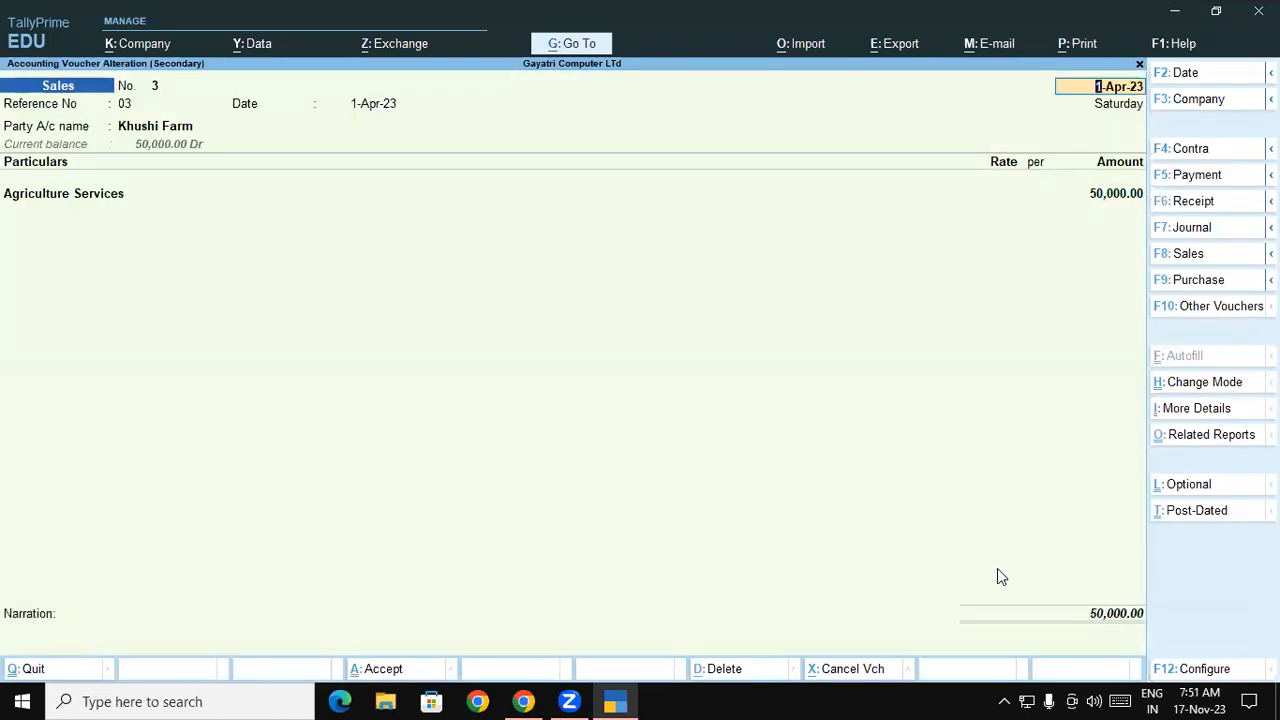
pyautogui.press('Escape')
pyautogui.press('y')
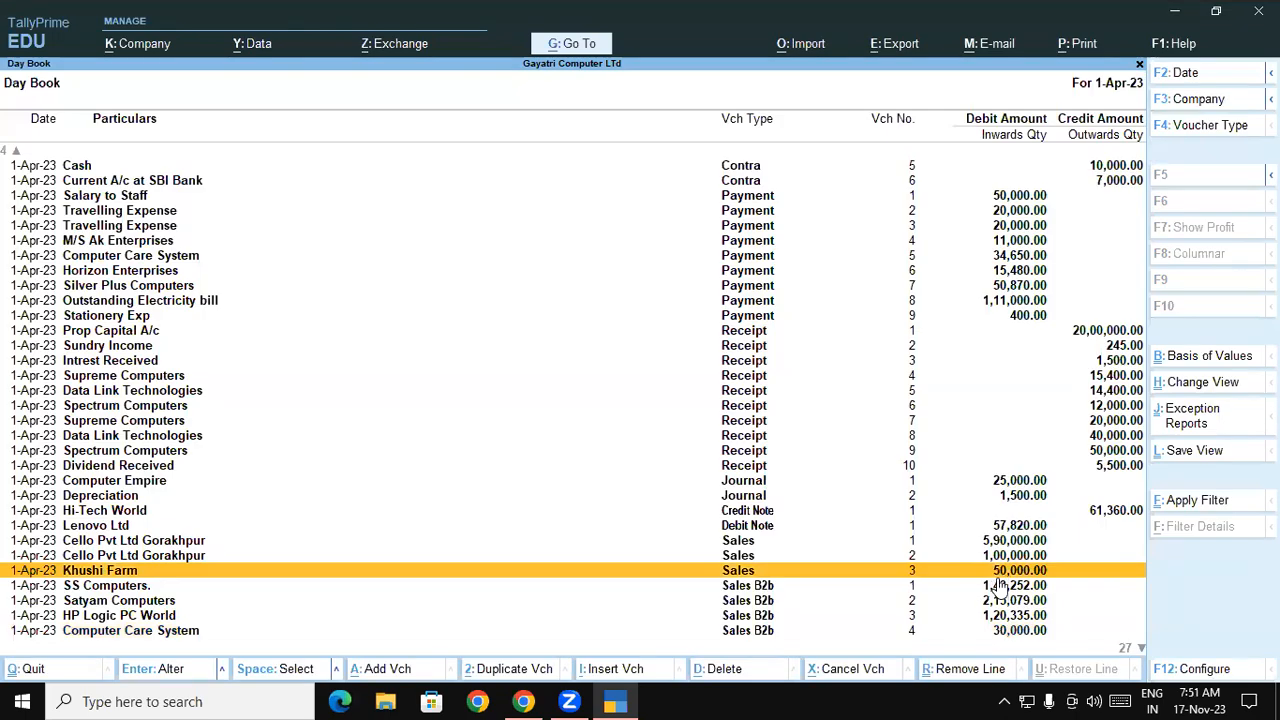
pyautogui.click(997, 588)
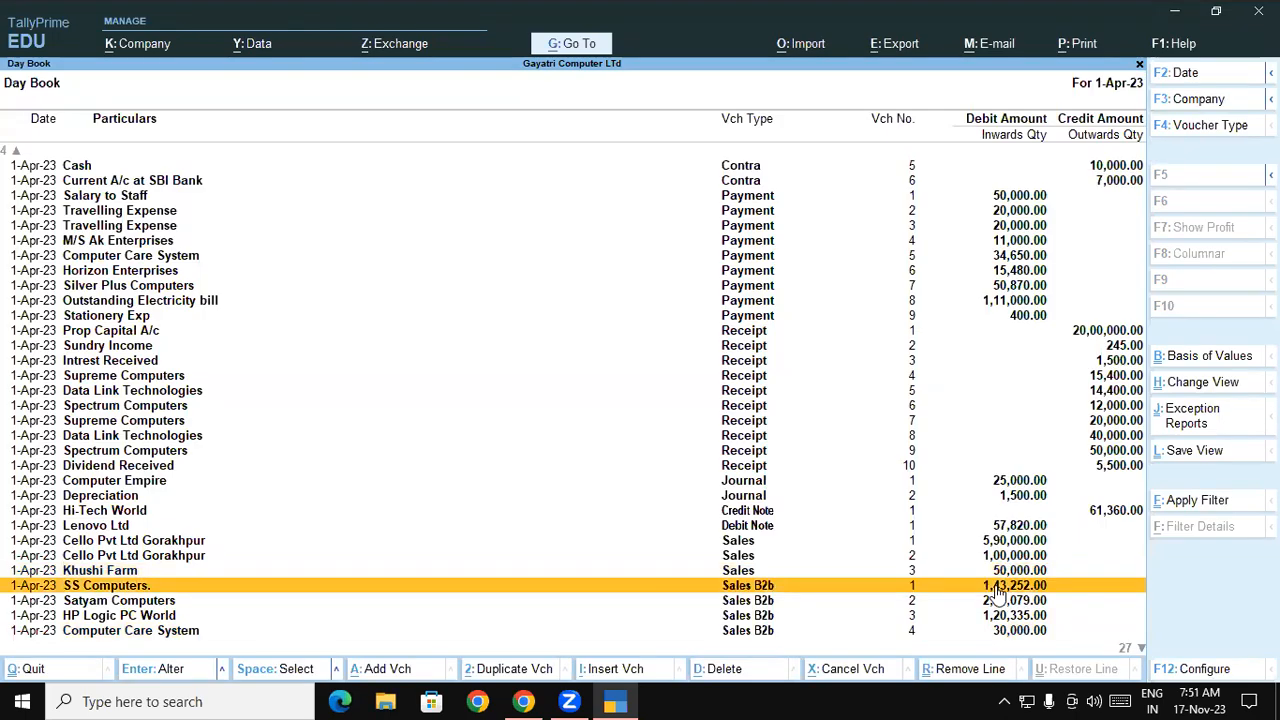
# - In SS Computers' sales voucher, set 'Provide GST/e-Way Bill details' to Yes, view the transport modes, then switch to Chrome
pyautogui.doubleClick(997, 588)
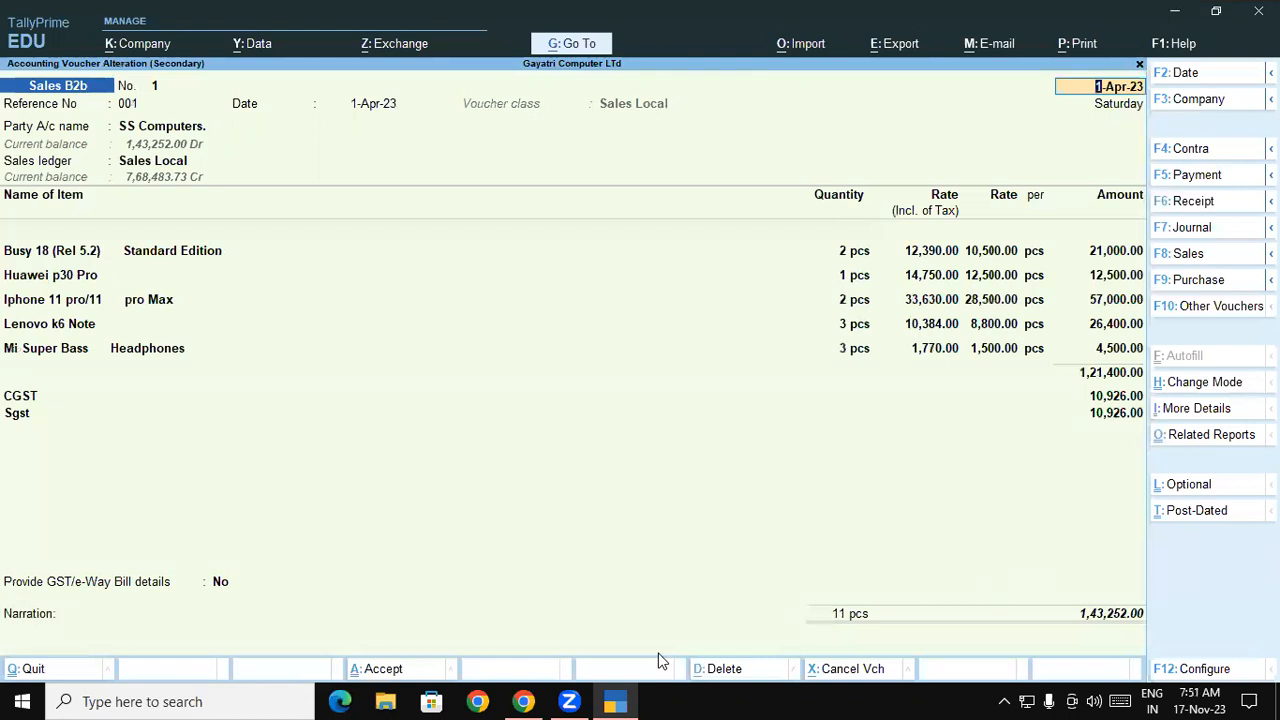
pyautogui.click(219, 587)
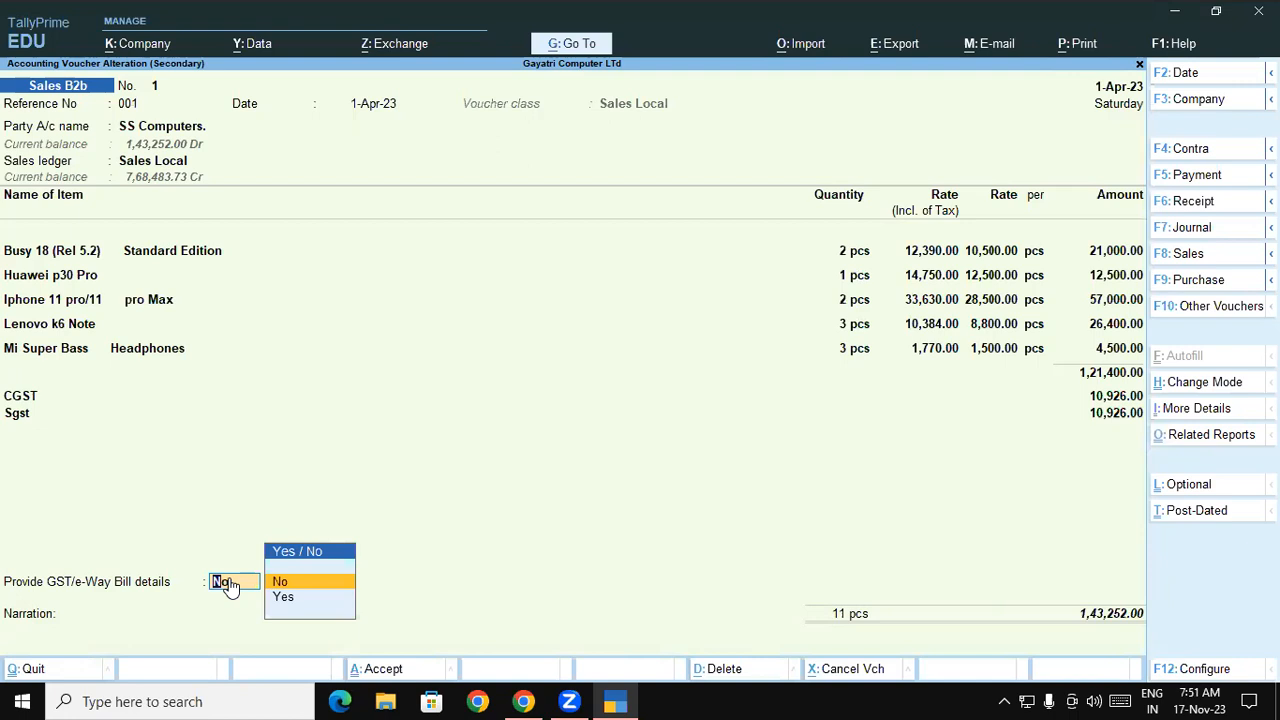
pyautogui.press('Down')
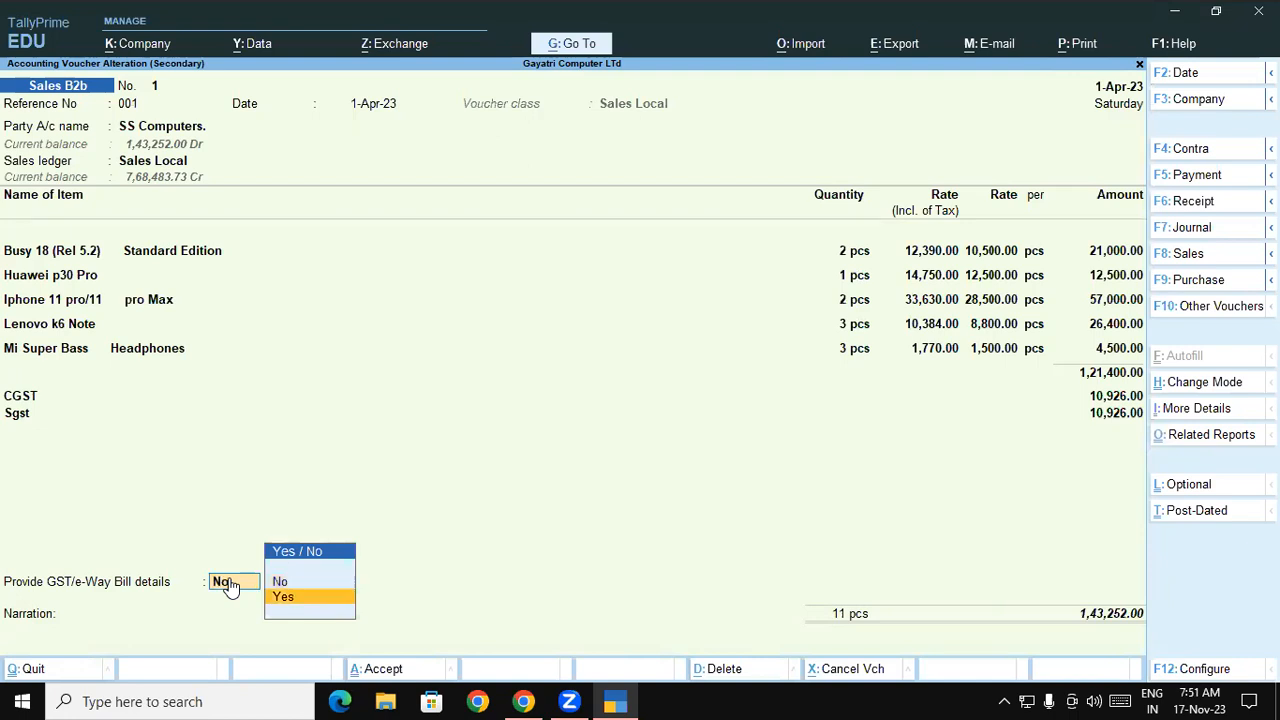
pyautogui.press('Return')
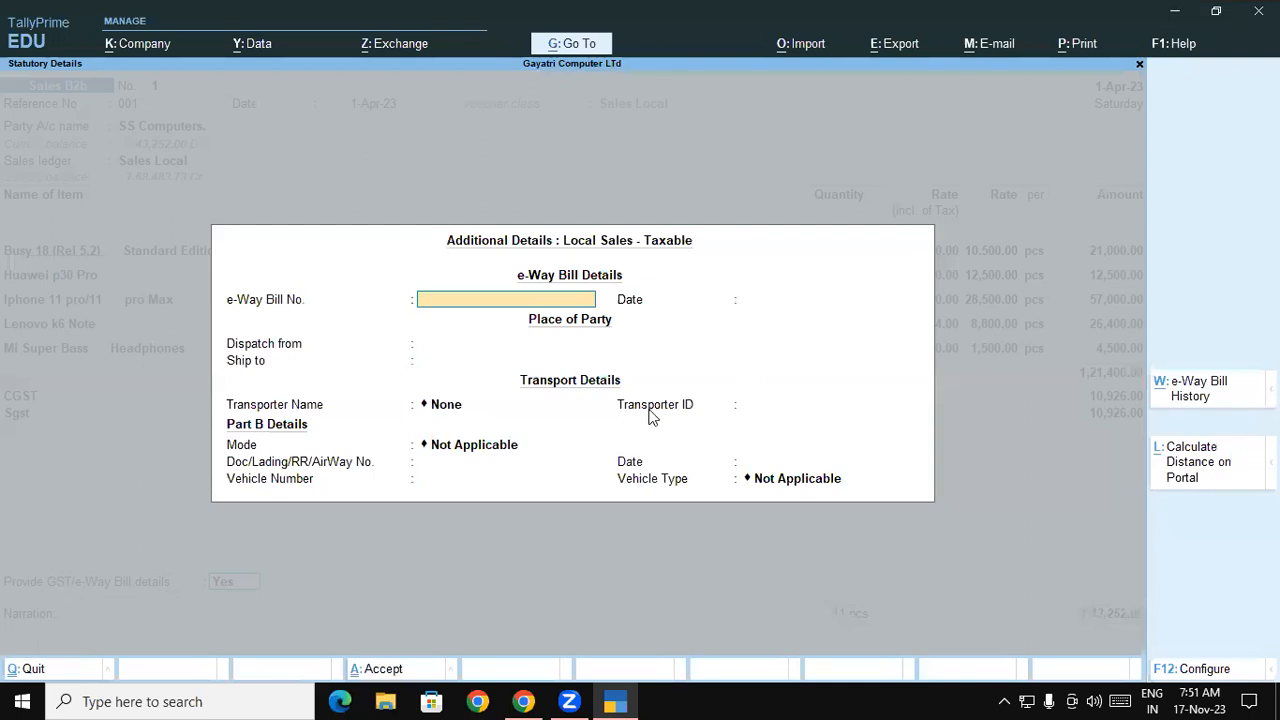
pyautogui.click(460, 450)
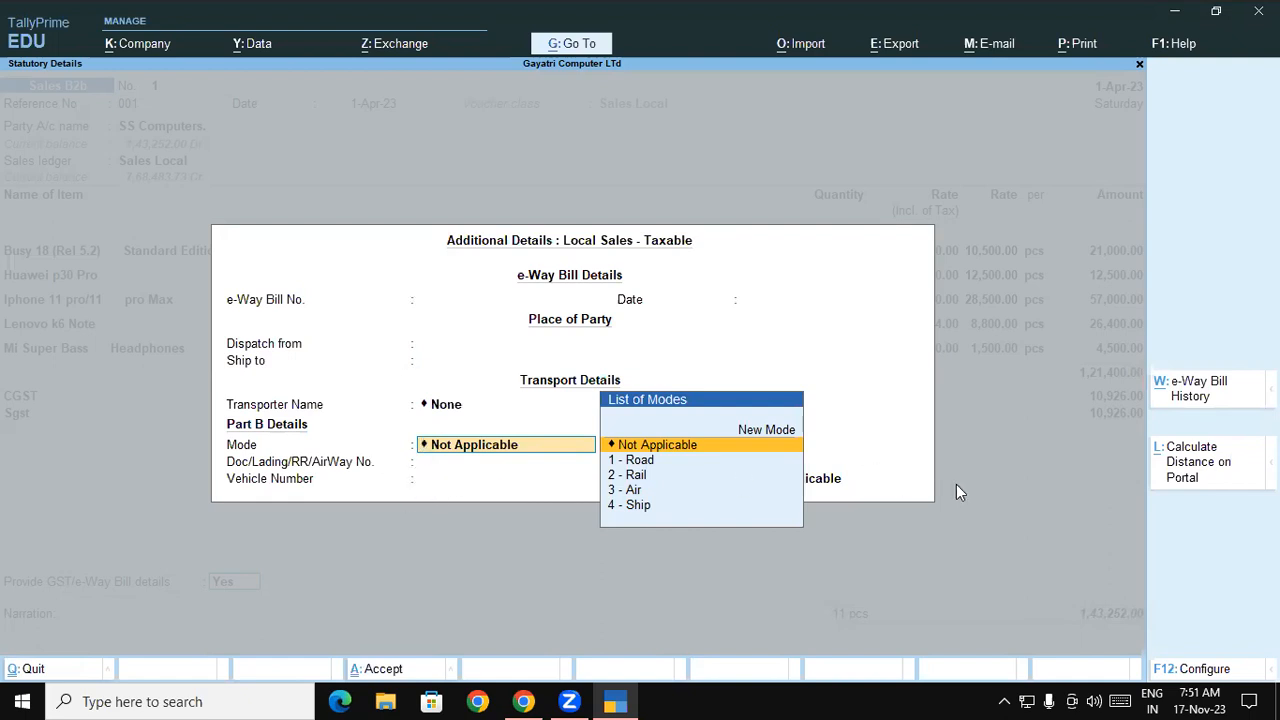
pyautogui.click(530, 701)
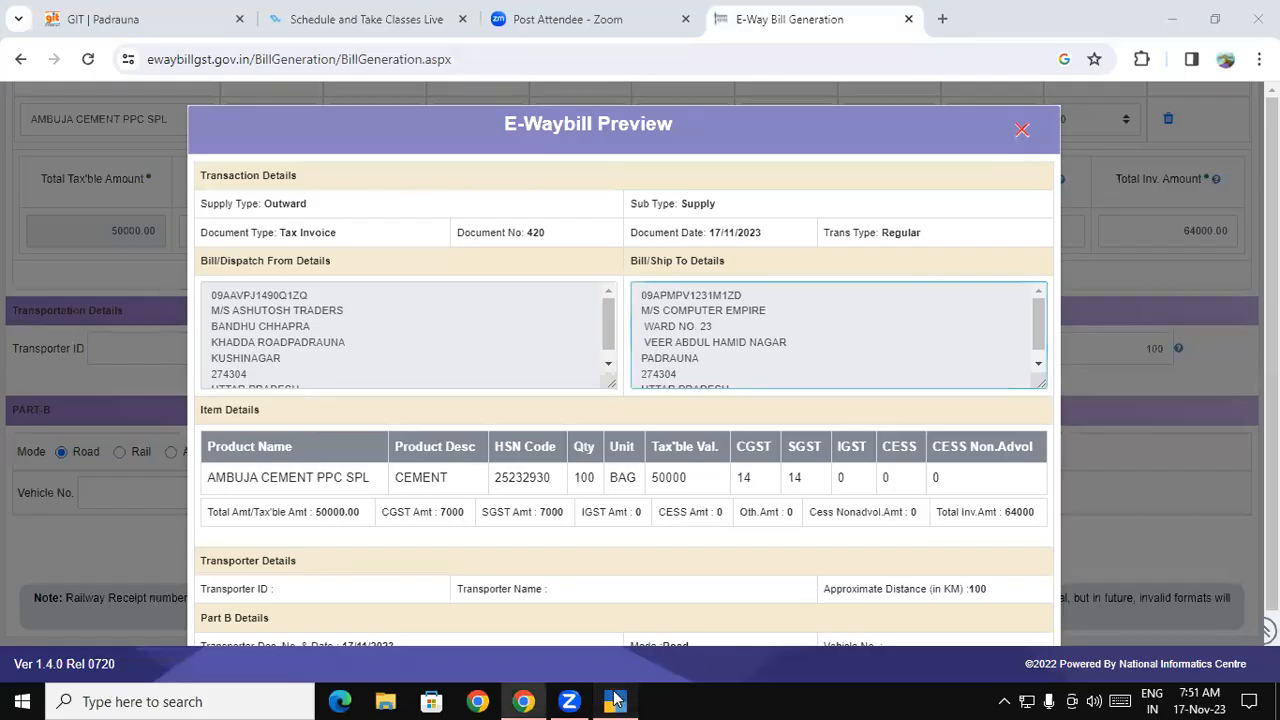
# - Minimise TallyPrime, close the E-Waybill Preview, and go to the portal's Home dashboard
pyautogui.click(615, 701)
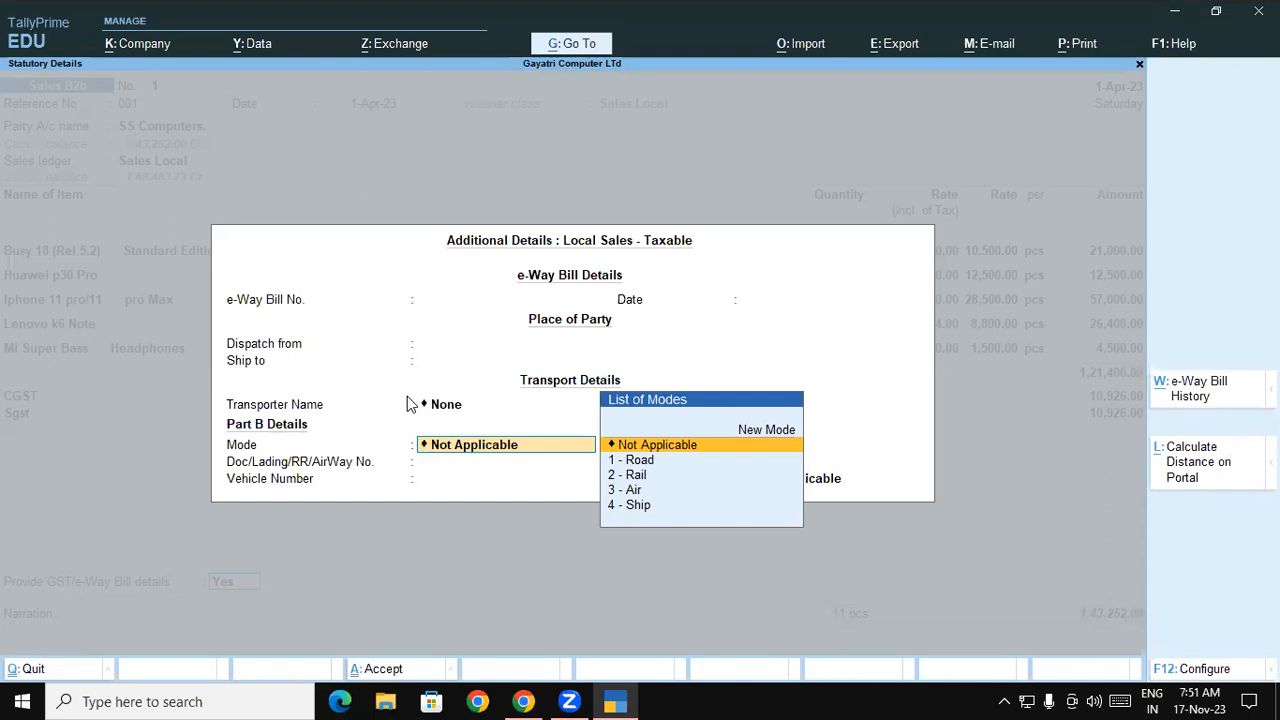
pyautogui.click(618, 701)
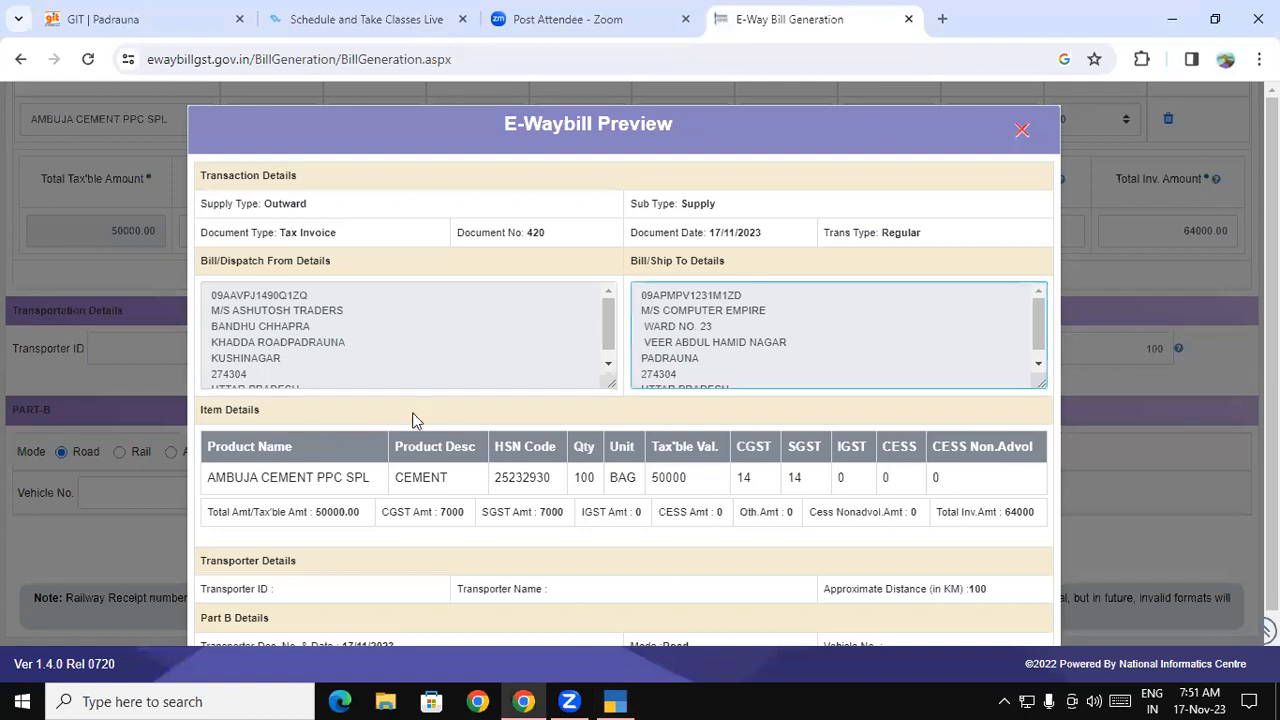
pyautogui.click(1022, 133)
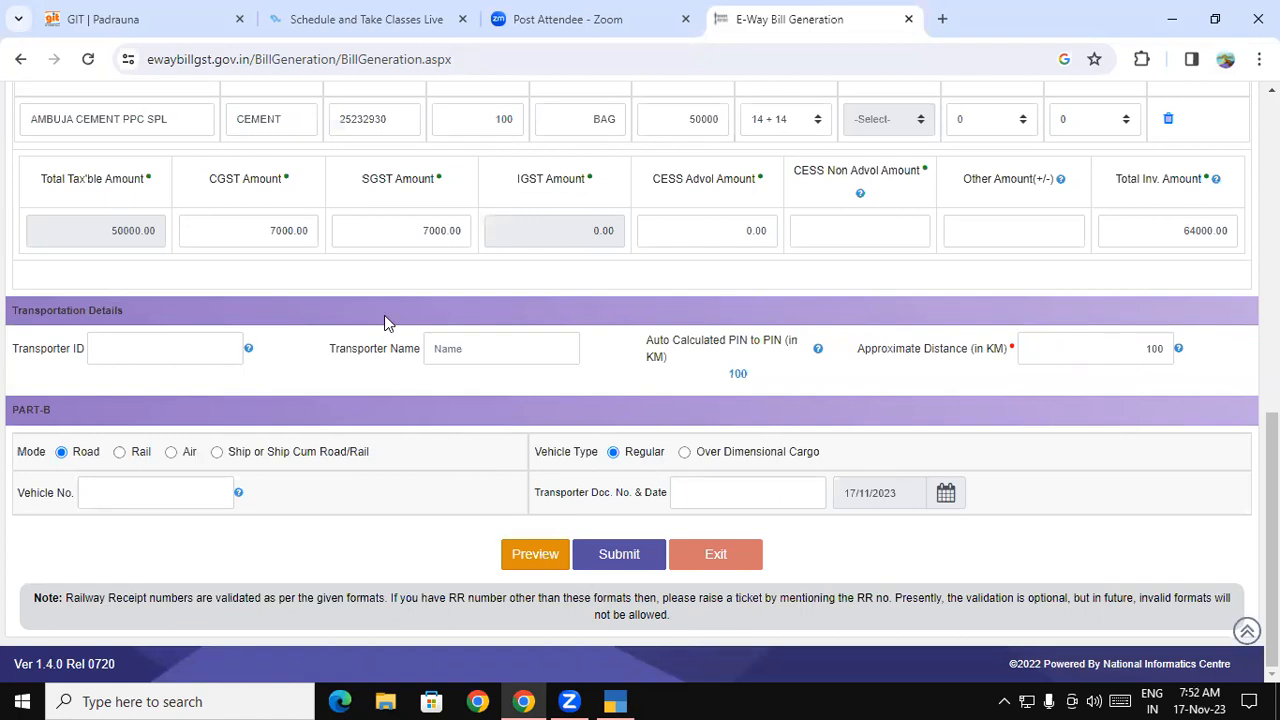
pyautogui.moveTo(1272, 500); pyautogui.dragTo(1272, 150)
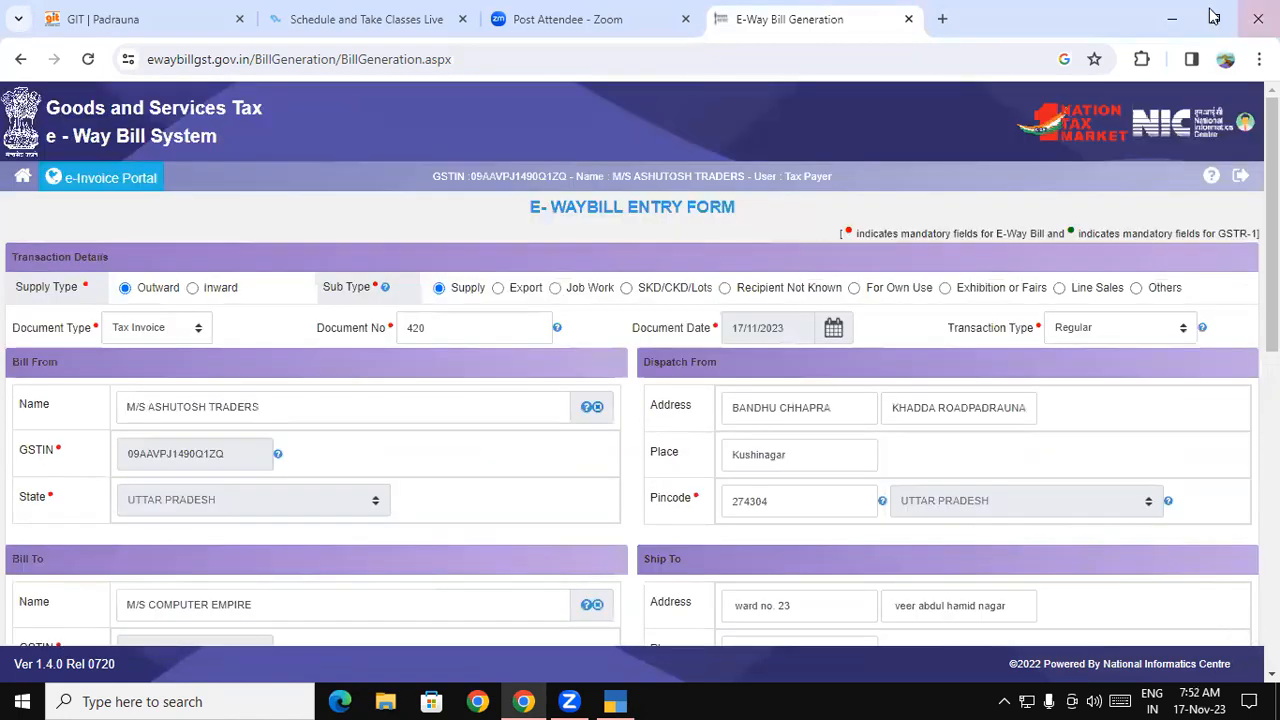
pyautogui.click(17, 180)
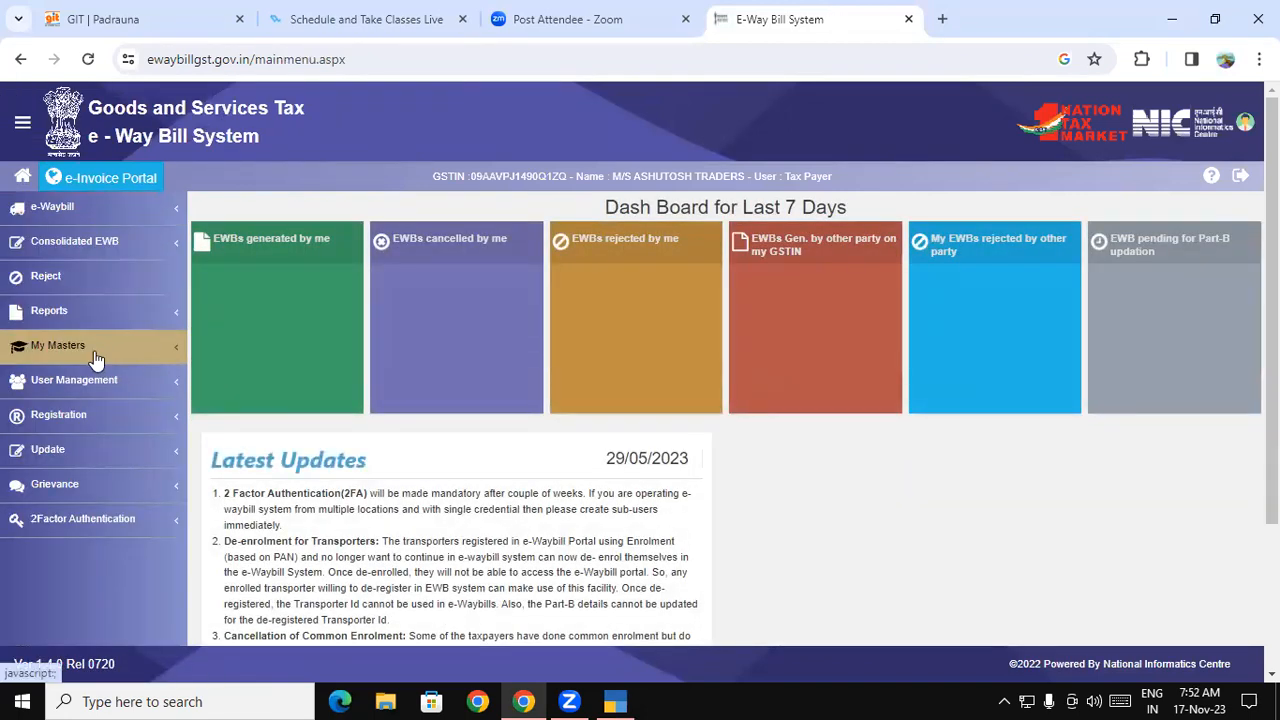
# - Open My Masters > Products and go through the Product Name, Measurement Unit, Description and HSN Code fields
pyautogui.click(95, 358)
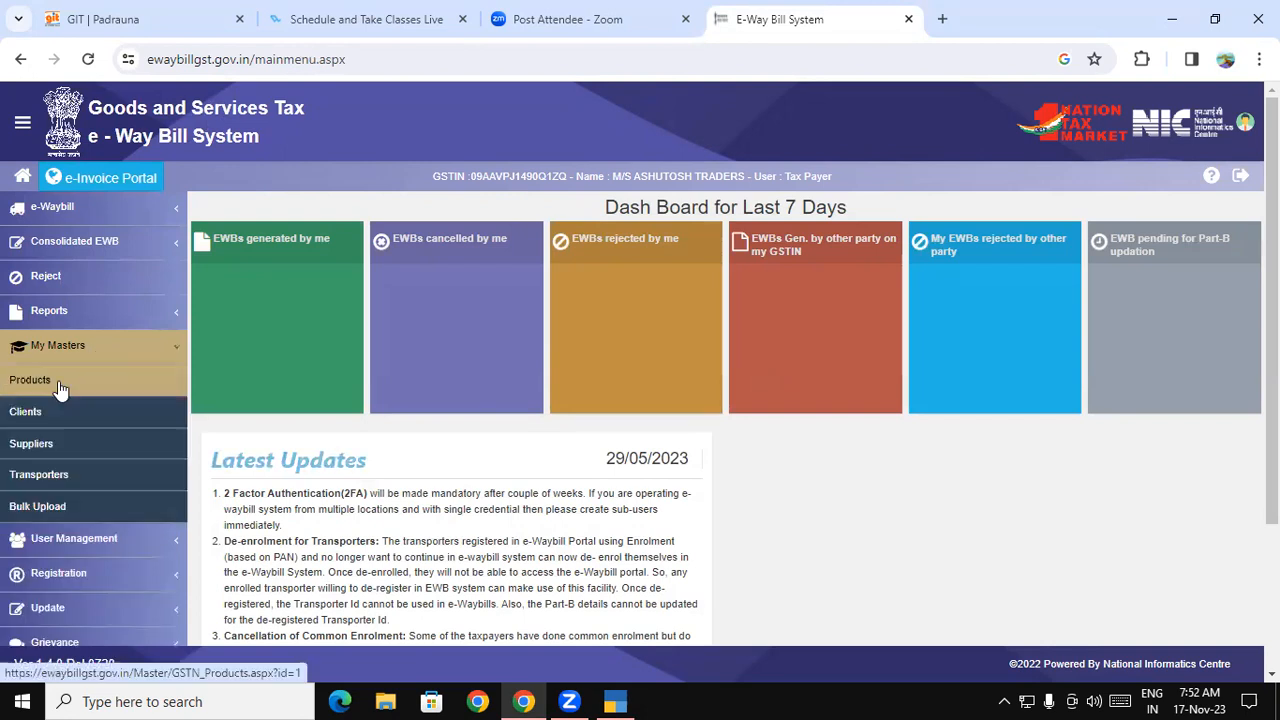
pyautogui.click(59, 388)
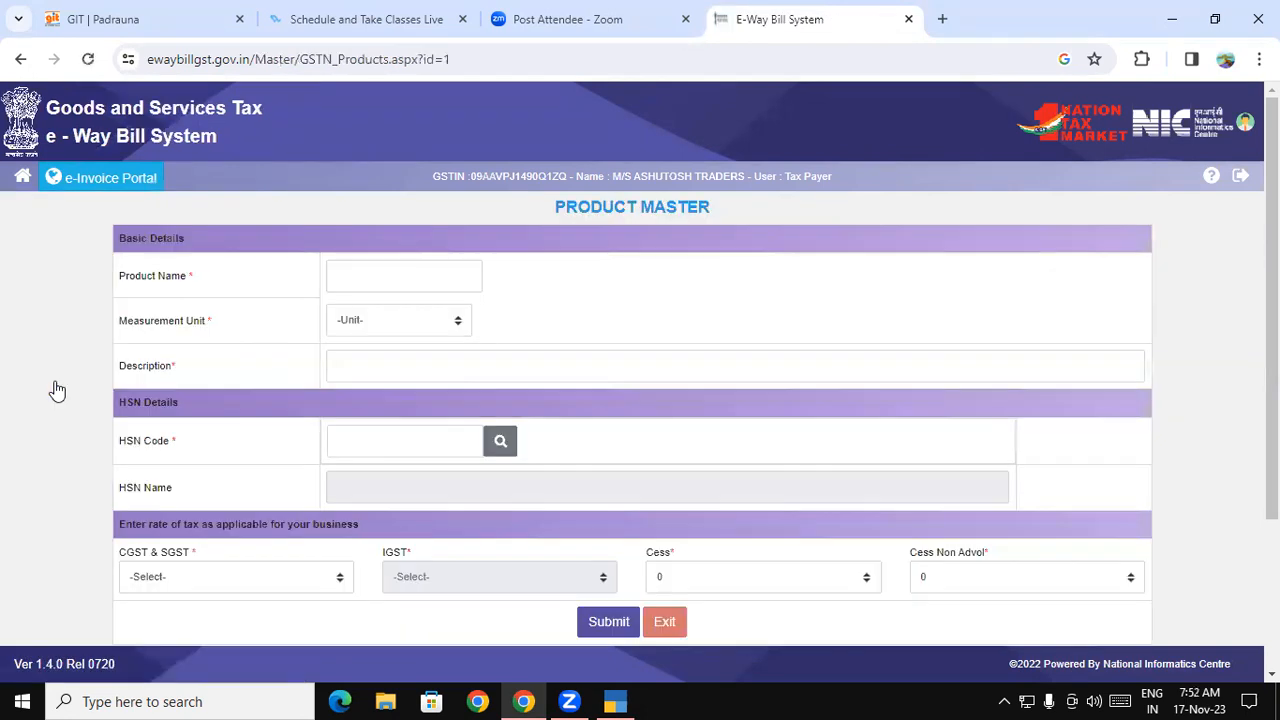
pyautogui.click(362, 264)
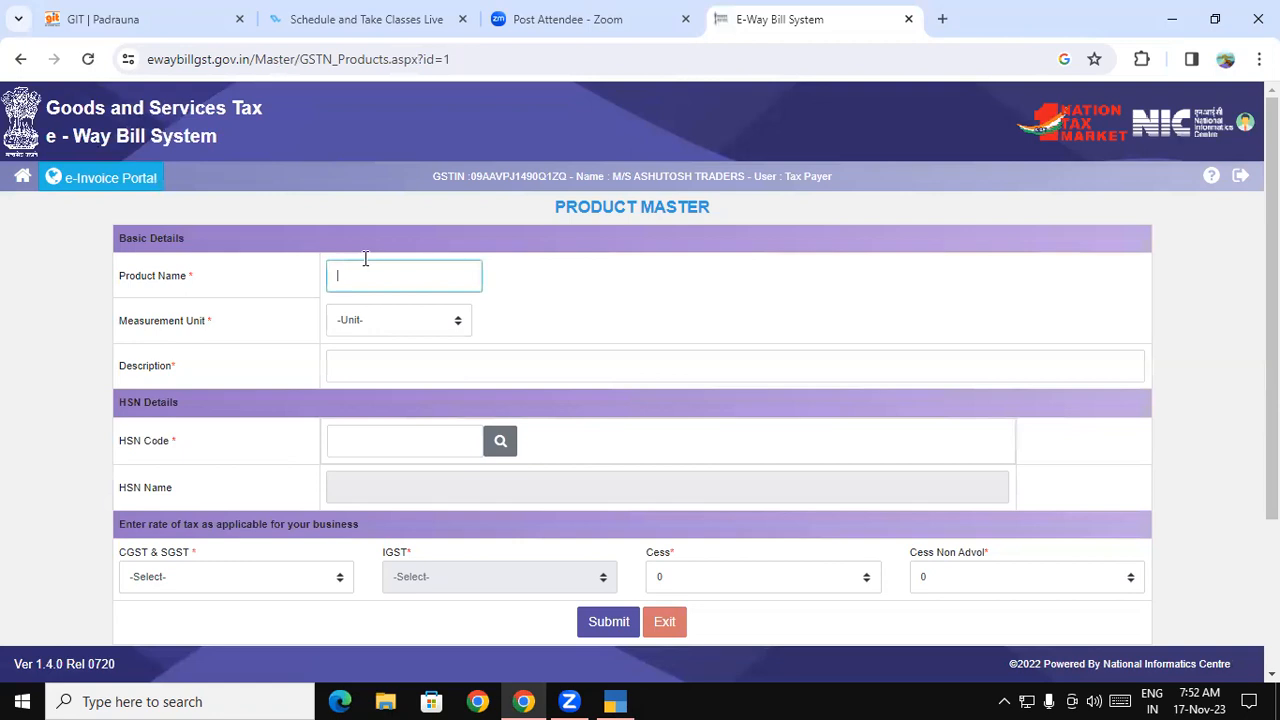
pyautogui.click(385, 318)
pyautogui.click(588, 372)
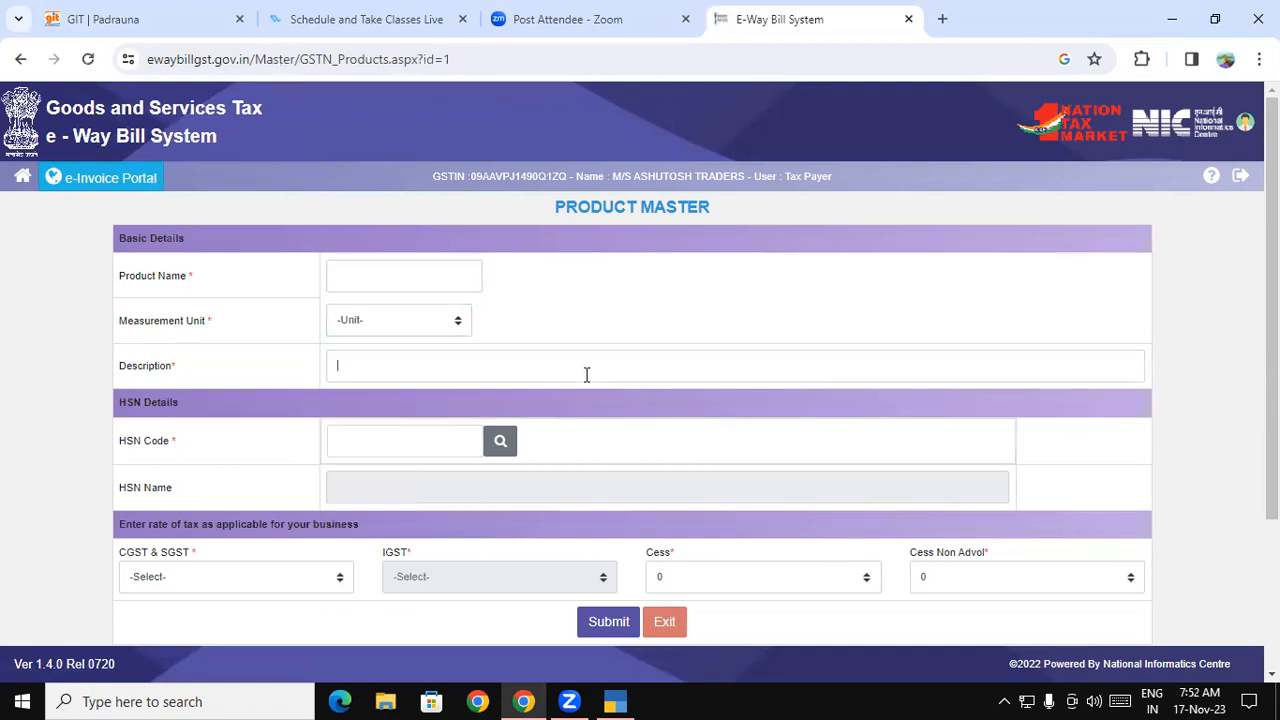
pyautogui.click(451, 433)
# - From the Home dashboard, open the Suppliers Master list under My Masters
pyautogui.click(22, 176)
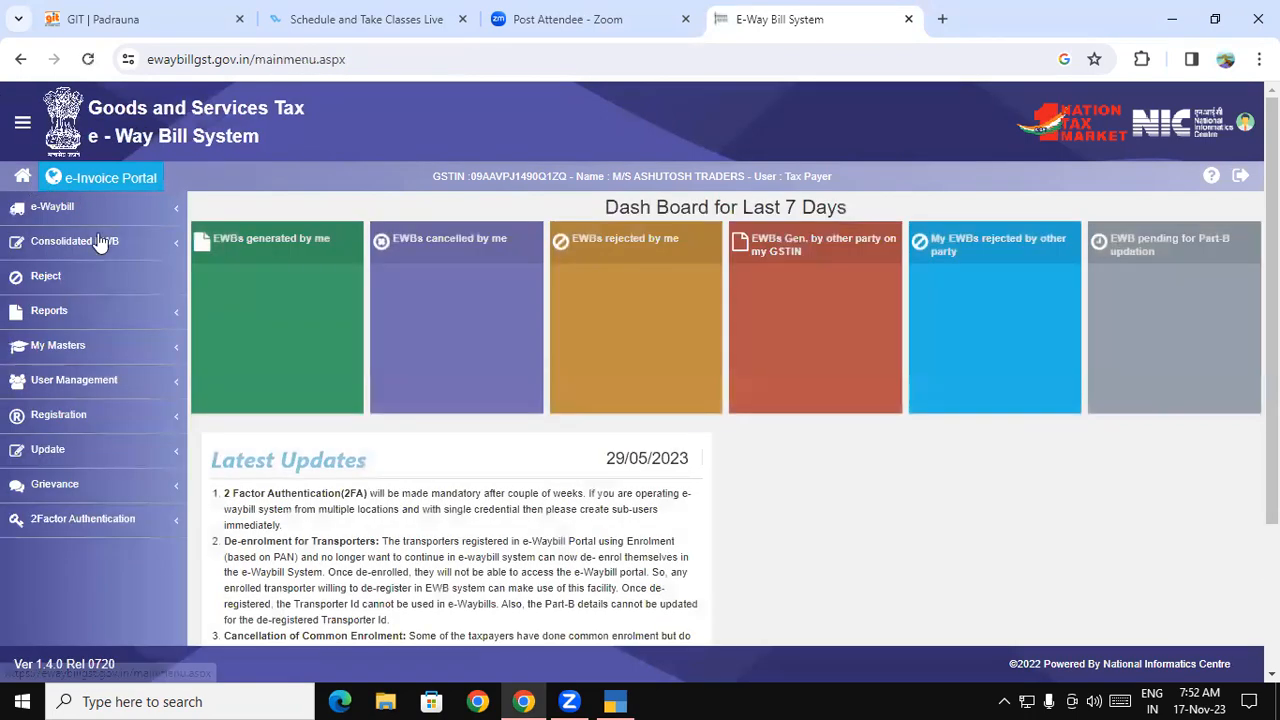
pyautogui.click(117, 354)
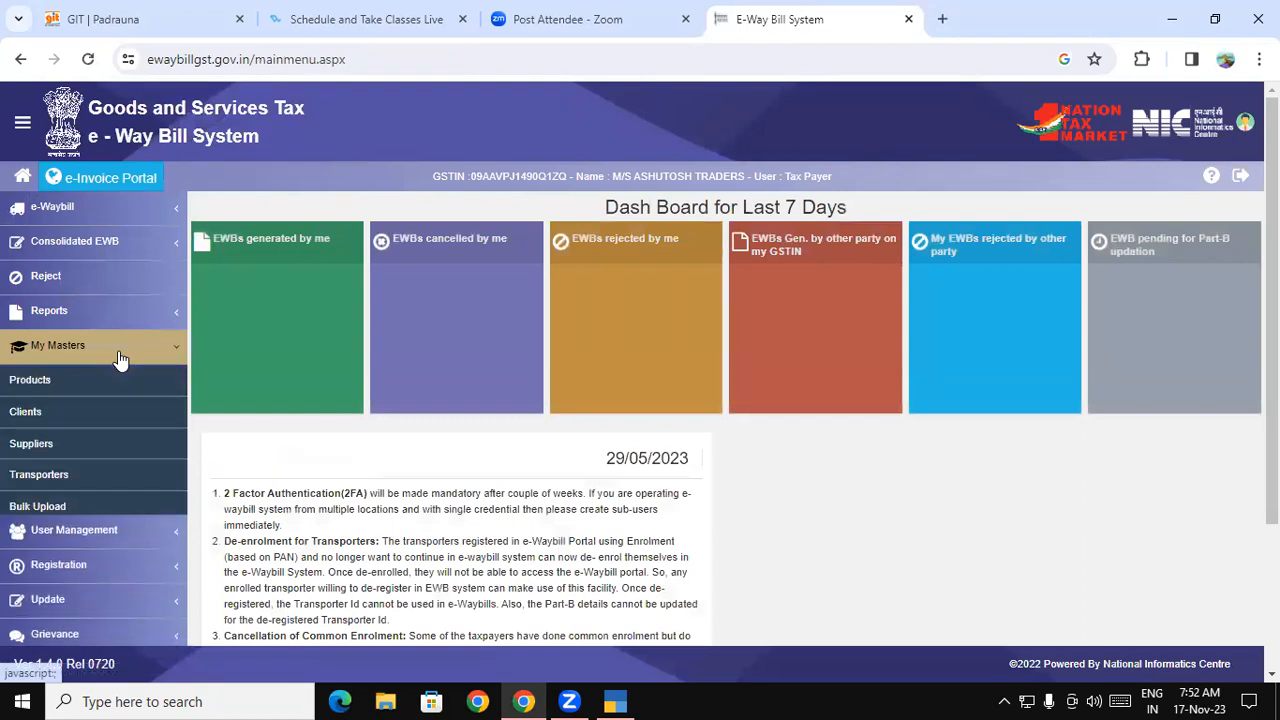
pyautogui.click(87, 436)
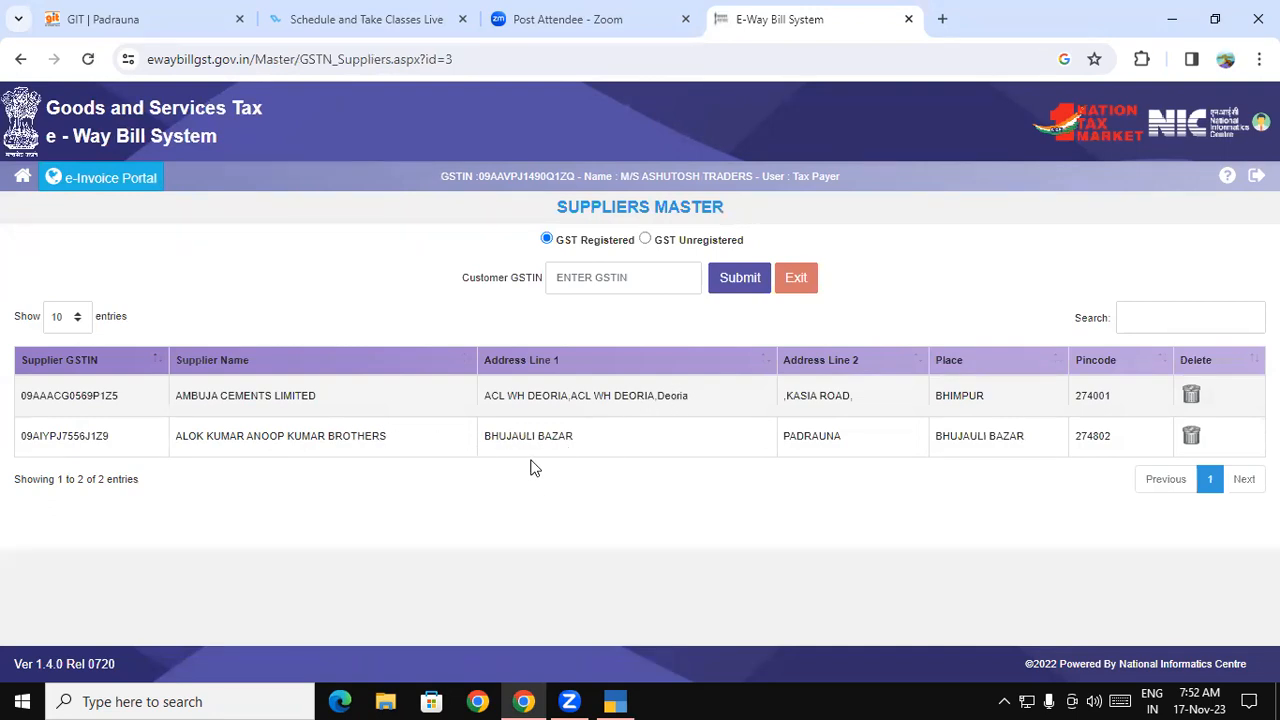
# - Review the Clients Master list and its Clients GSTIN field, then return Home
pyautogui.click(22, 178)
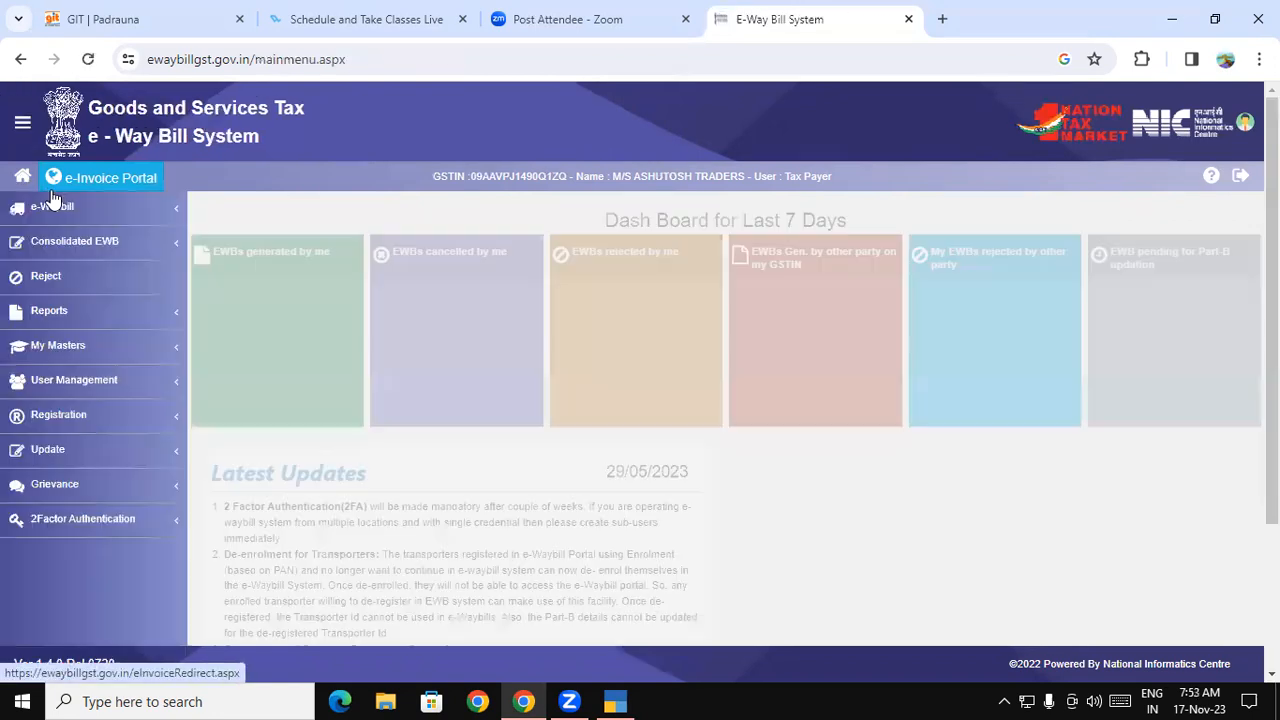
pyautogui.click(95, 346)
pyautogui.click(100, 418)
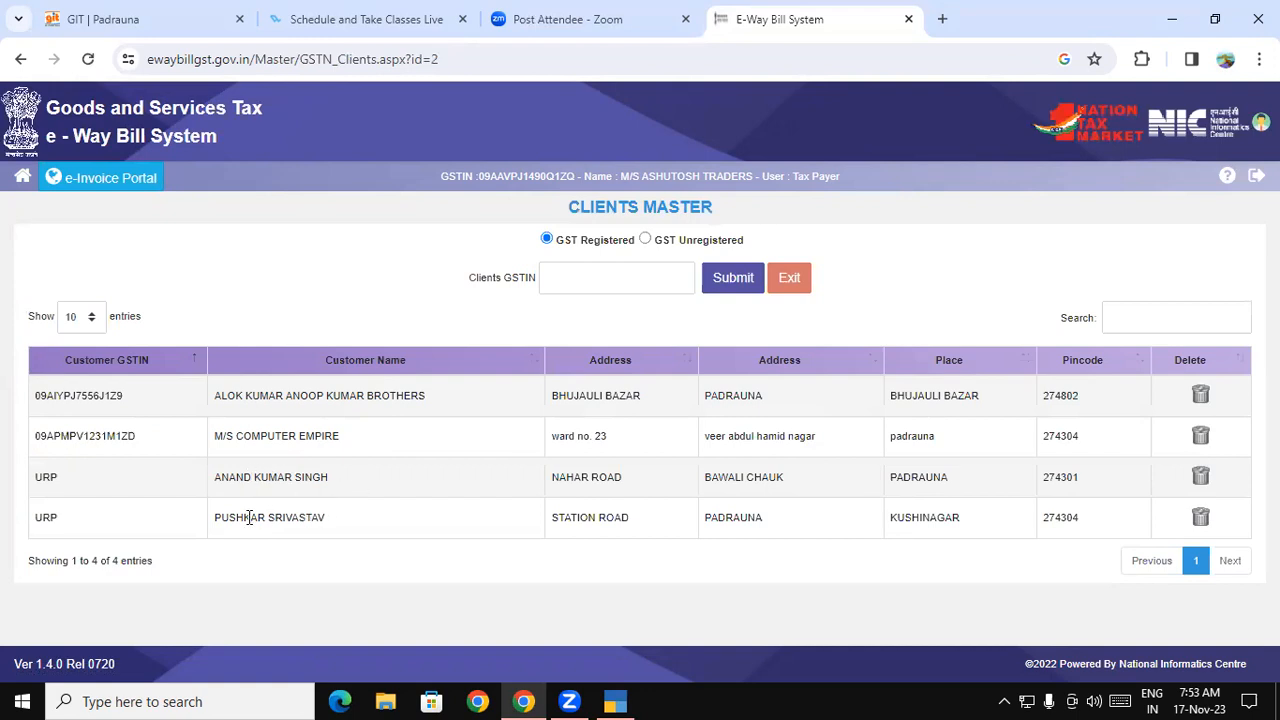
pyautogui.moveTo(215, 516); pyautogui.dragTo(338, 527)
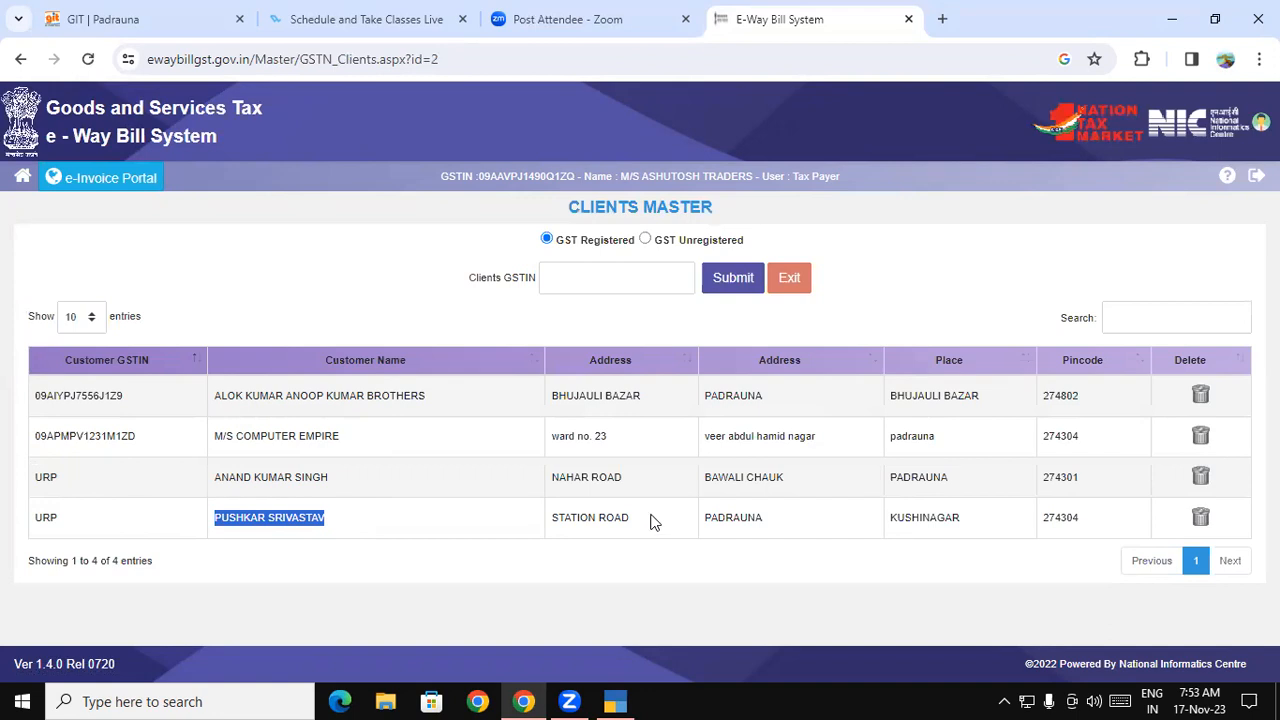
pyautogui.click(638, 284)
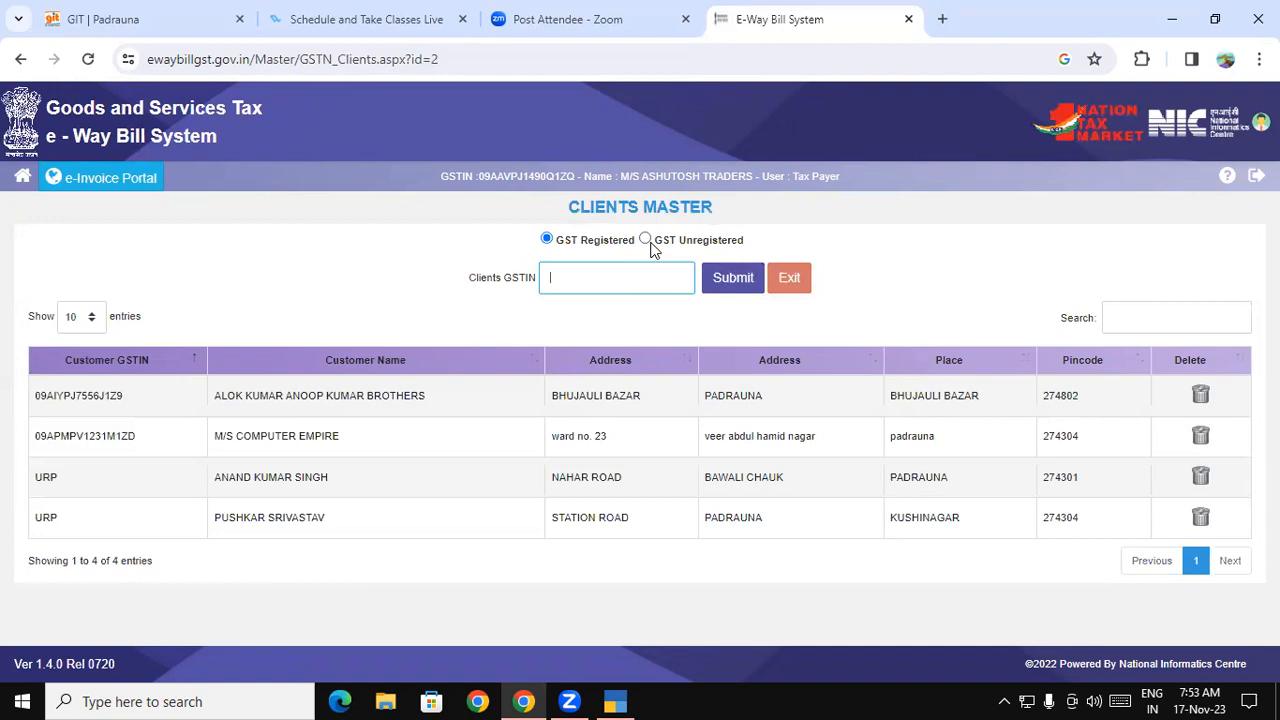
pyautogui.click(24, 177)
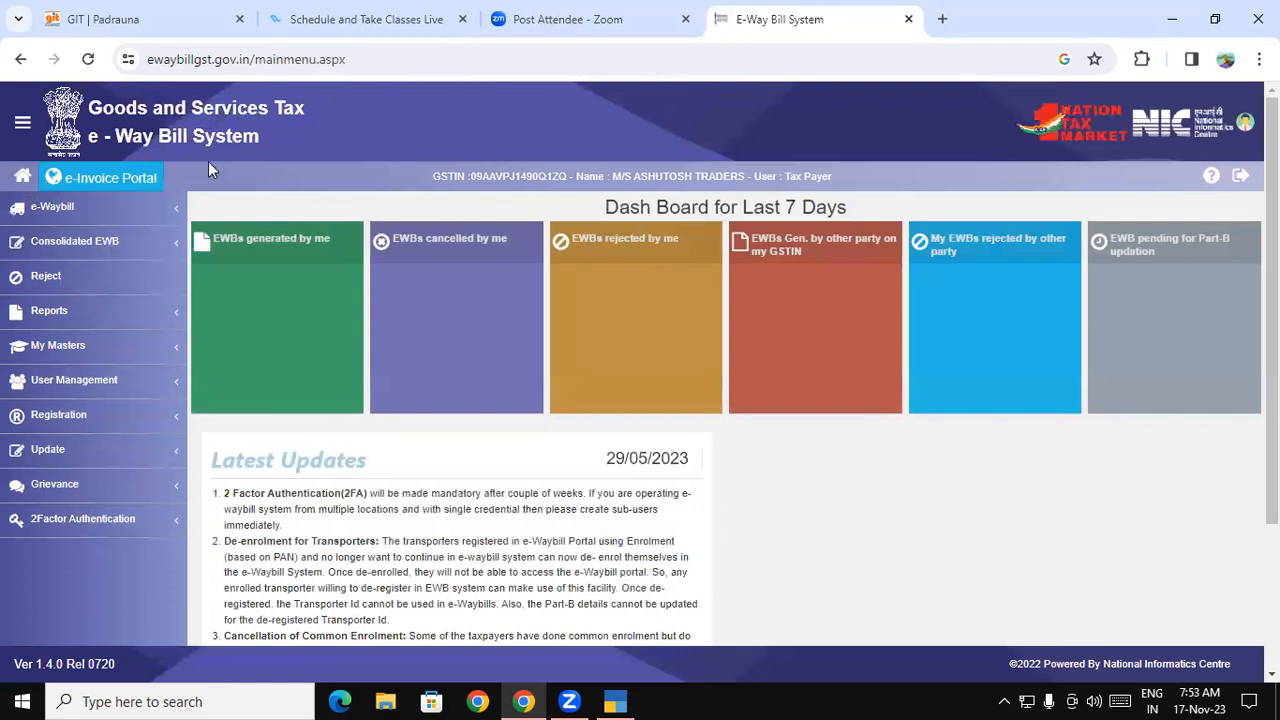
# - Log out of the e-Way Bill System from the top-right logout icon
pyautogui.click(1238, 177)
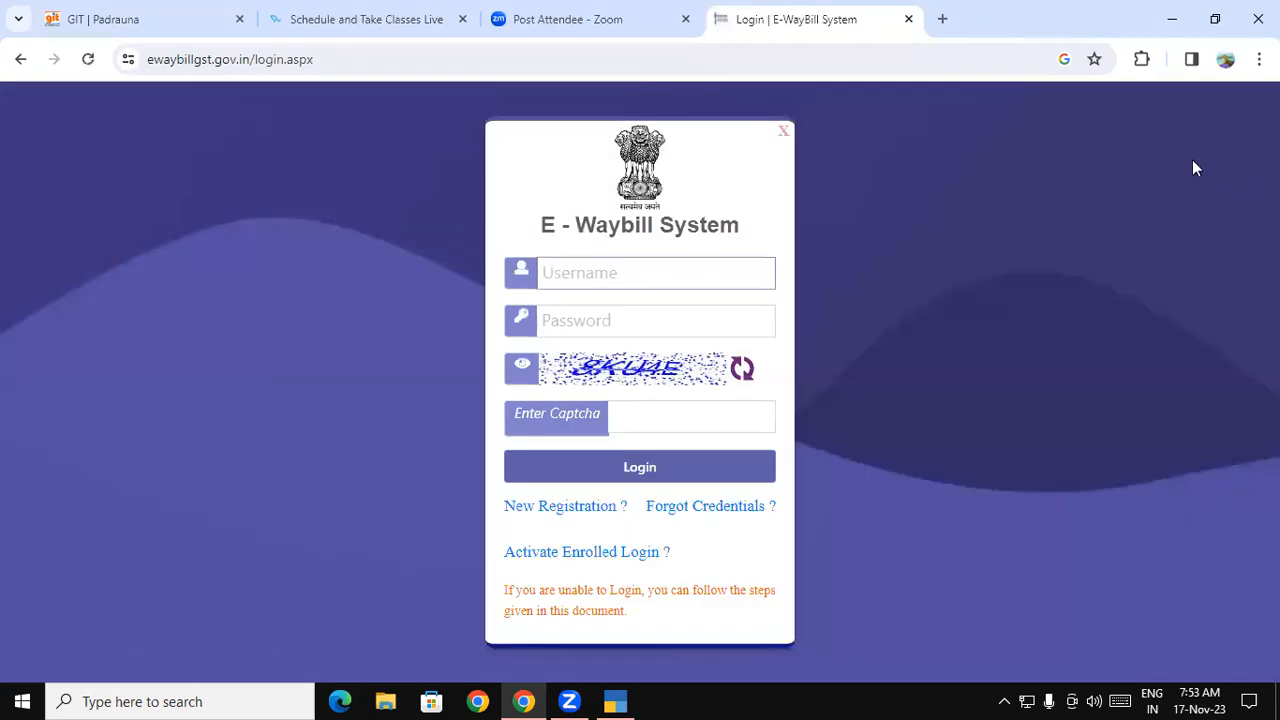